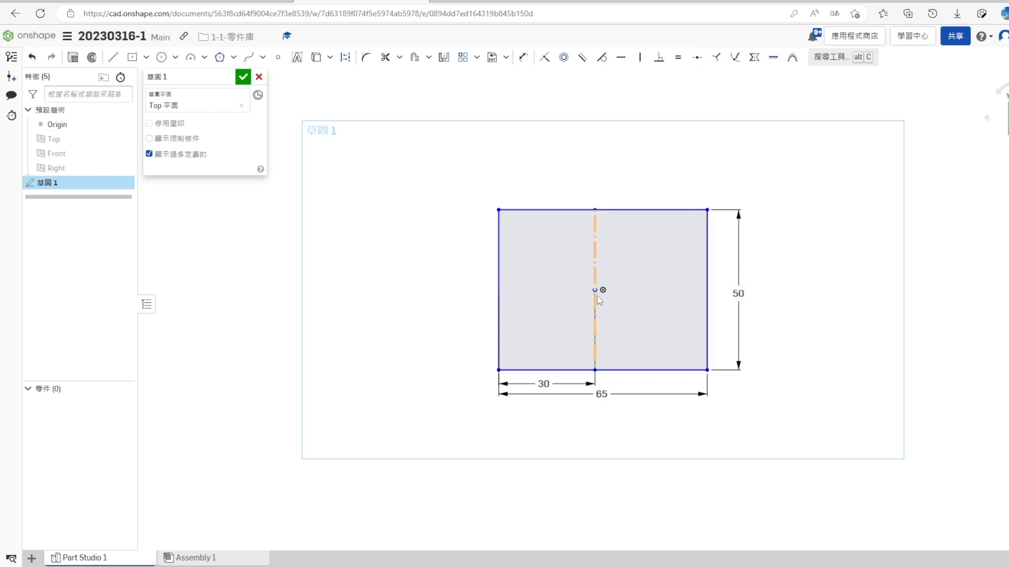
- Move the rectangle's vertical centreline so that its midpoint coincides with the sketch origin
left_click_drag(603, 293, 604, 293)
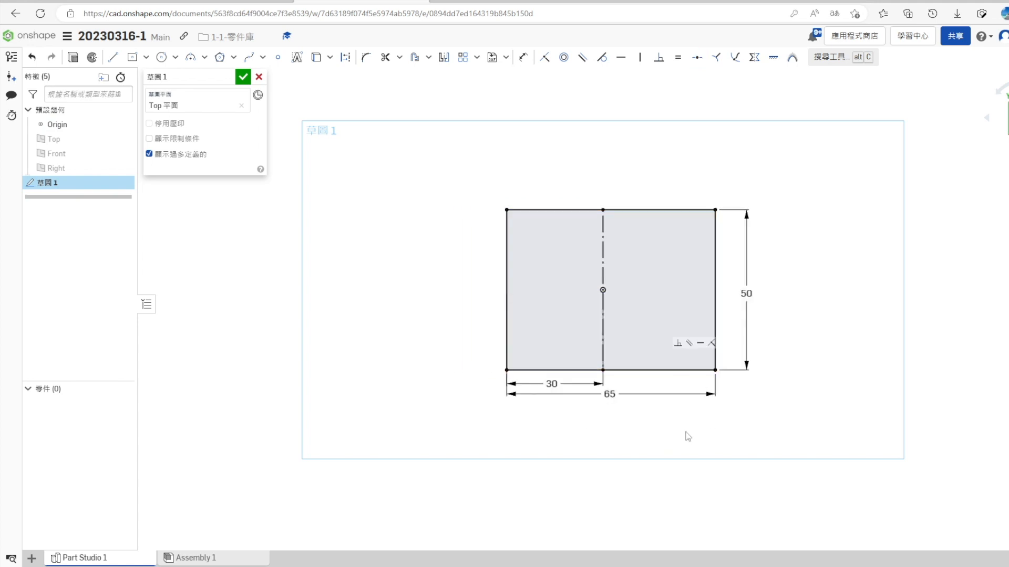
scroll(638, 380, "down", 1)
scroll(698, 399, "up", 1)
scroll(698, 405, "up", 1)
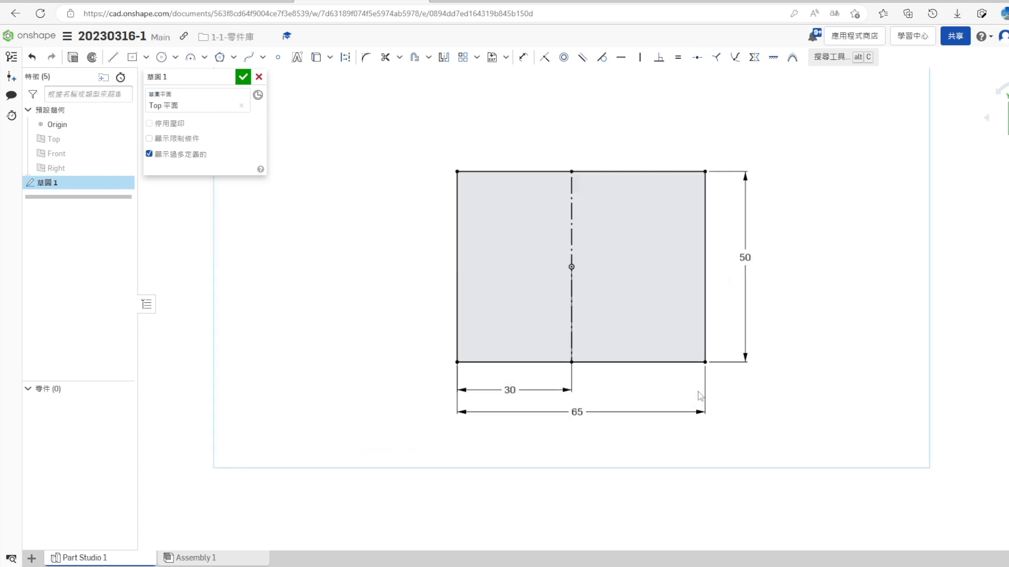
- Draw two concentric circles centred on the origin and dimension their diameters to 26 mm and 20 mm
key("s")
left_click(779, 340)
left_click(625, 232)
left_click(597, 245)
key("s")
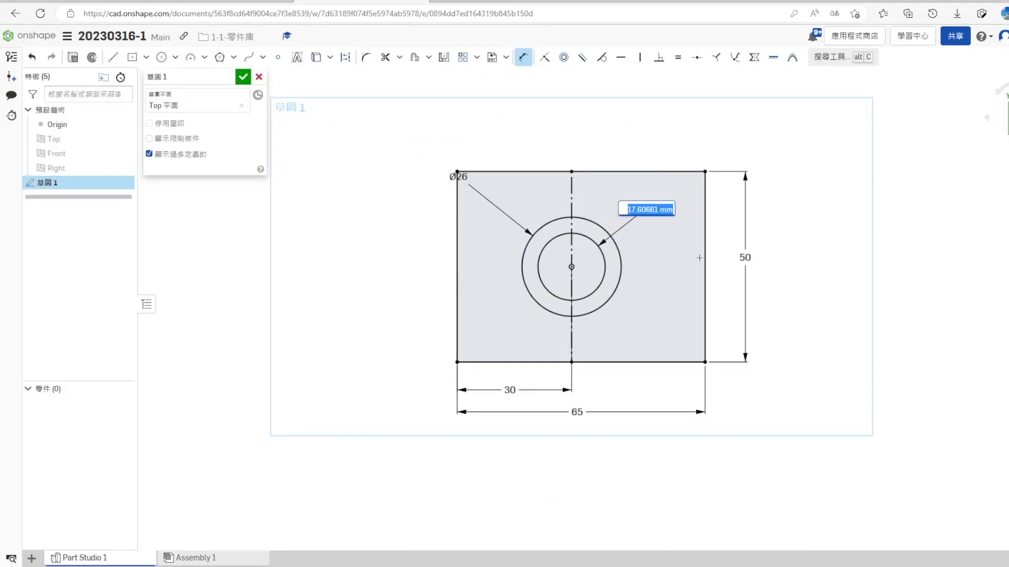
- Draw a narrow upright rectangle across both circles, straddling the vertical centreline
left_click(145, 58)
left_click(160, 76)
left_click(600, 327)
key("Escape")
scroll(599, 327, "up", 3)
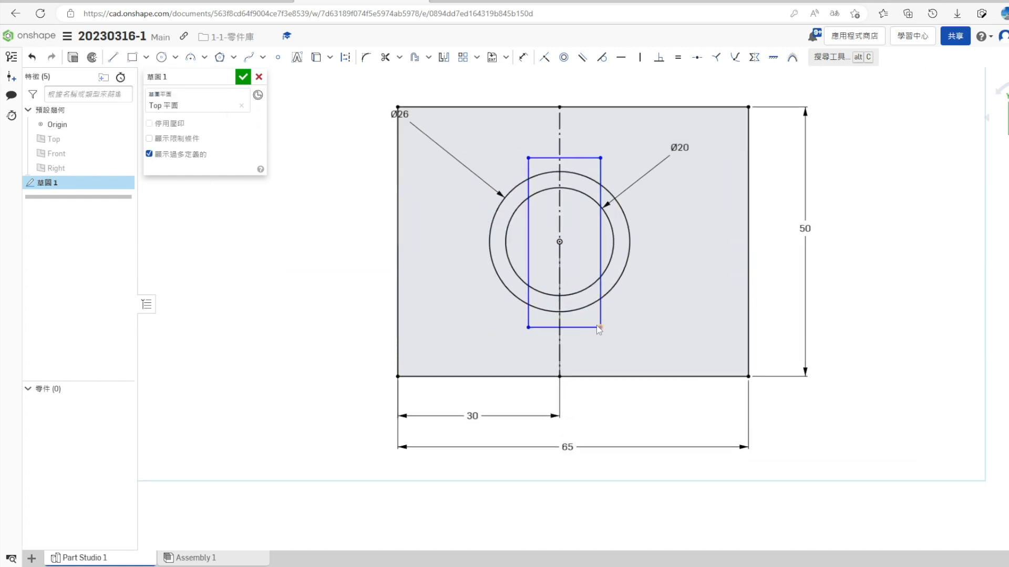
- Make the narrow rectangle's short edges tangent to the 26 mm circle and its upper corners symmetric about the centreline
left_click(570, 314)
left_click(605, 61)
left_click(577, 173)
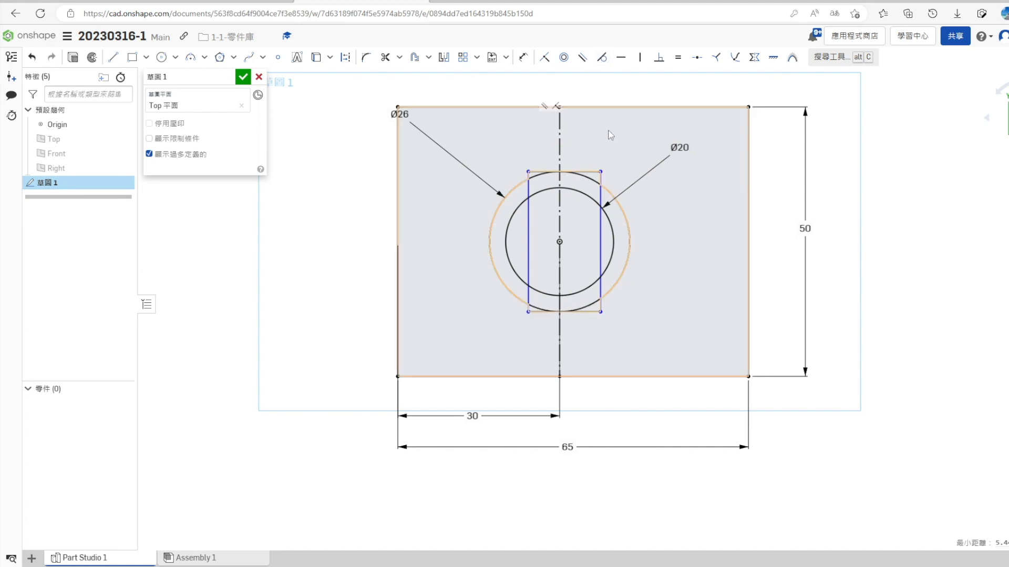
left_click(560, 181)
left_click(600, 172)
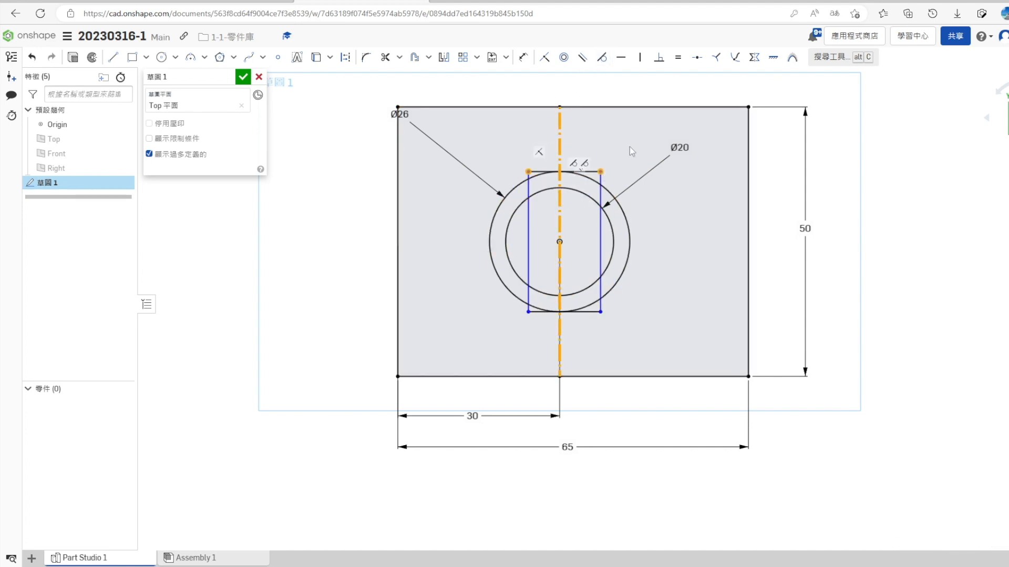
left_click(751, 64)
- Dimension the narrow rectangle's width to 6 mm according to the reference drawing and finish the sketch
key("s")
left_click(792, 167)
key("ctrl+shift+Tab")
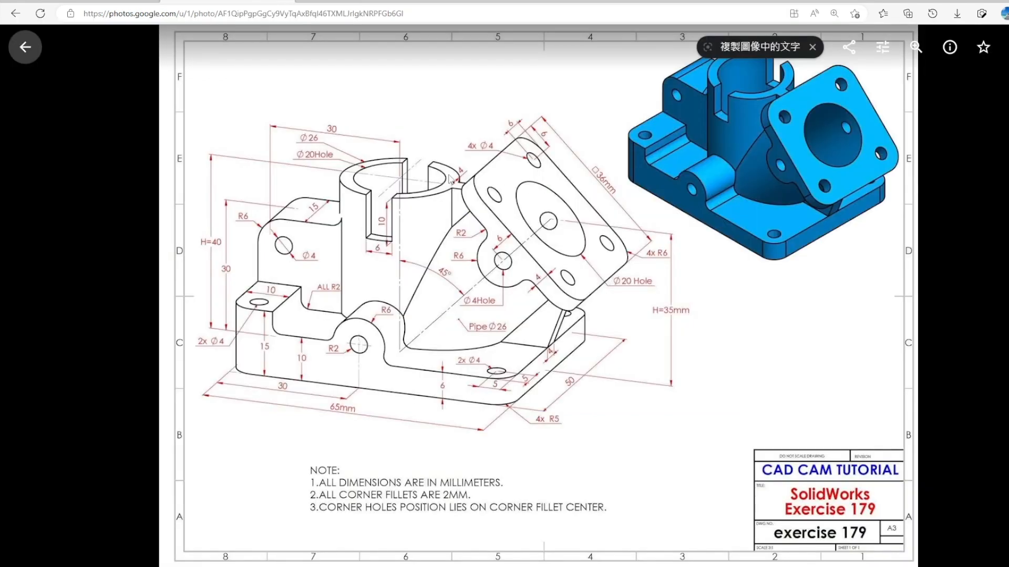
key("ctrl+Tab")
left_click(537, 172)
left_click(541, 156)
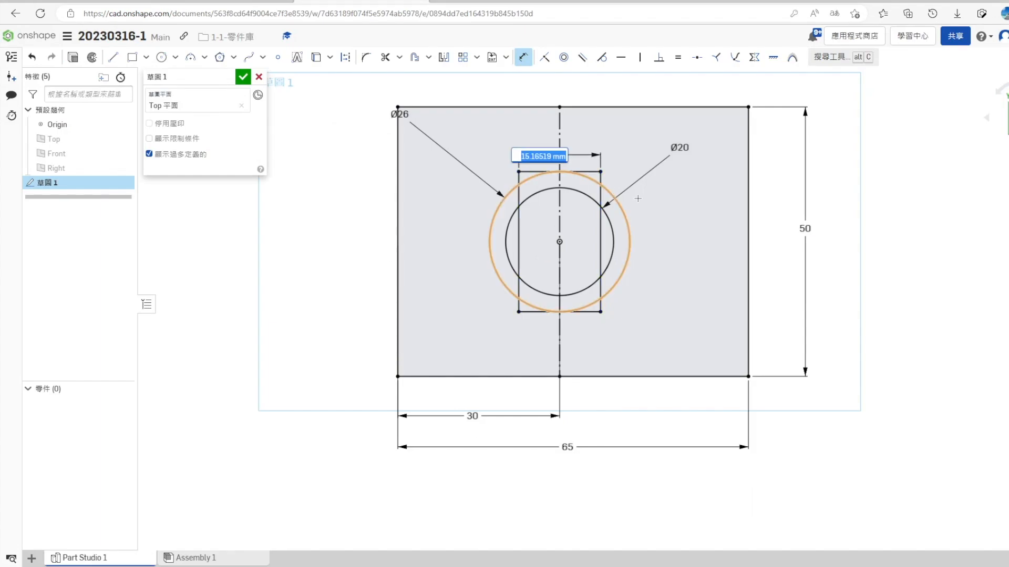
key("Return")
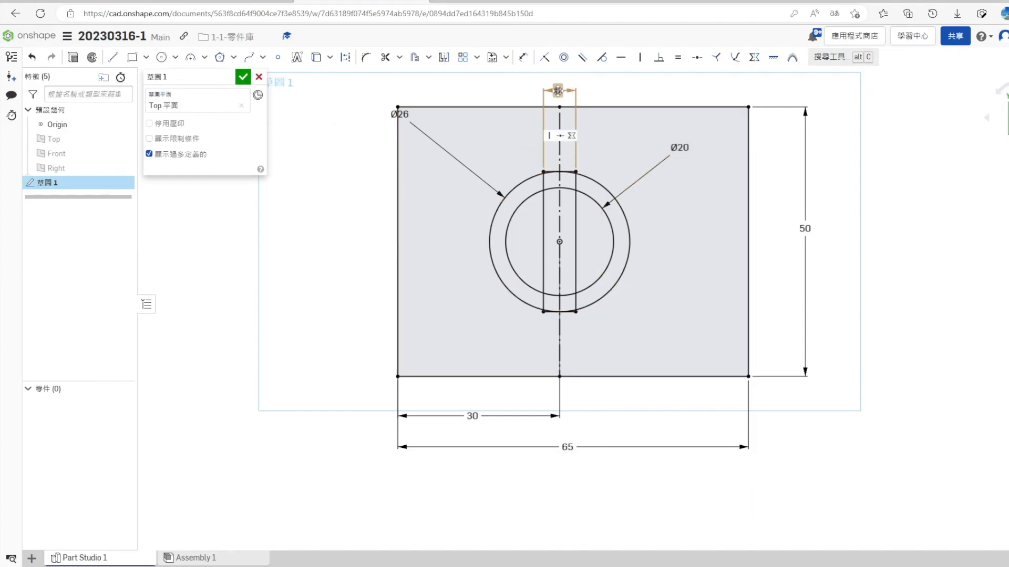
left_click(243, 77)
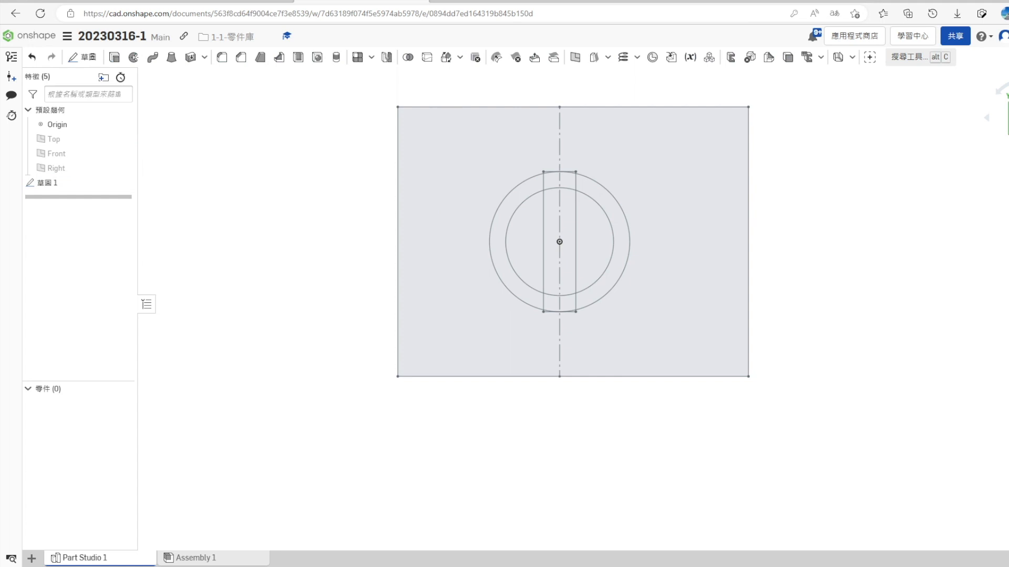
- Start a sketch on the Top plane and project the outer base rectangle from the first sketch into it
right_click(74, 141)
left_click(103, 183)
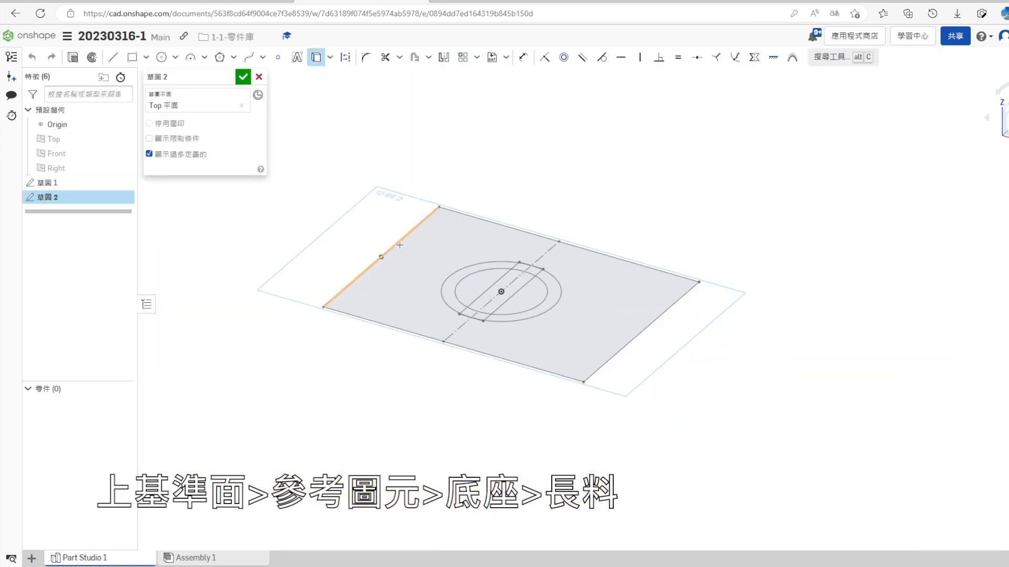
left_click(400, 264)
- Extrude the base rectangle 6 mm as a new part, following the reference drawing
left_click(73, 57)
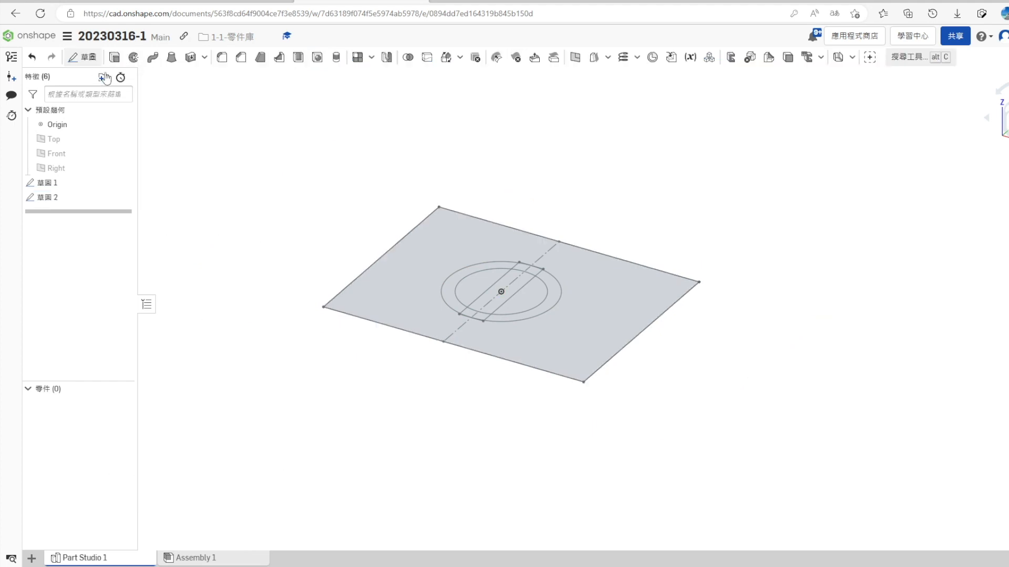
key("alt+Tab")
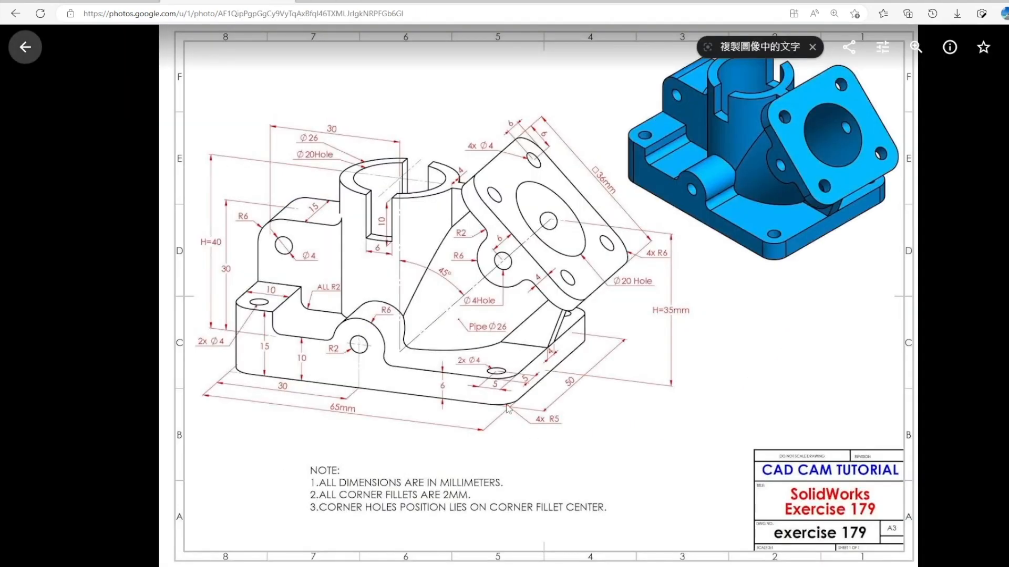
key("alt+Tab")
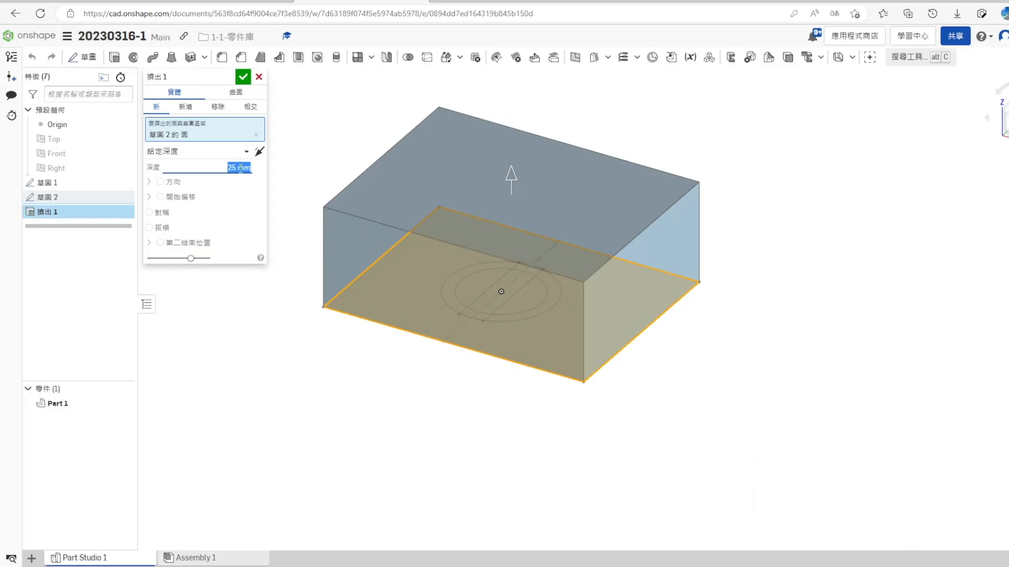
key("Return")
left_click(243, 77)
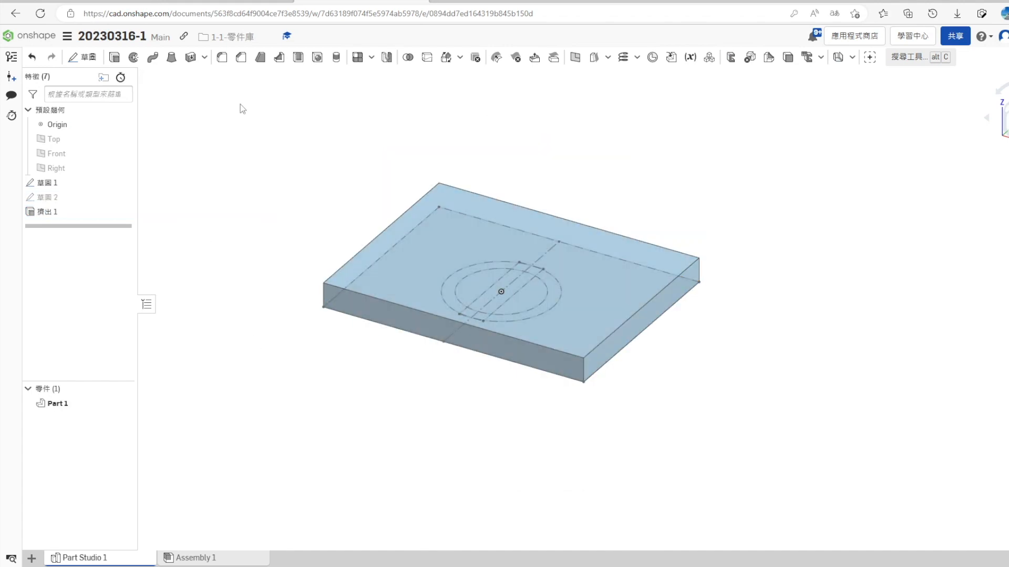
- Create a plane offset 40 mm above the Top plane
left_click(73, 141)
left_click(575, 57)
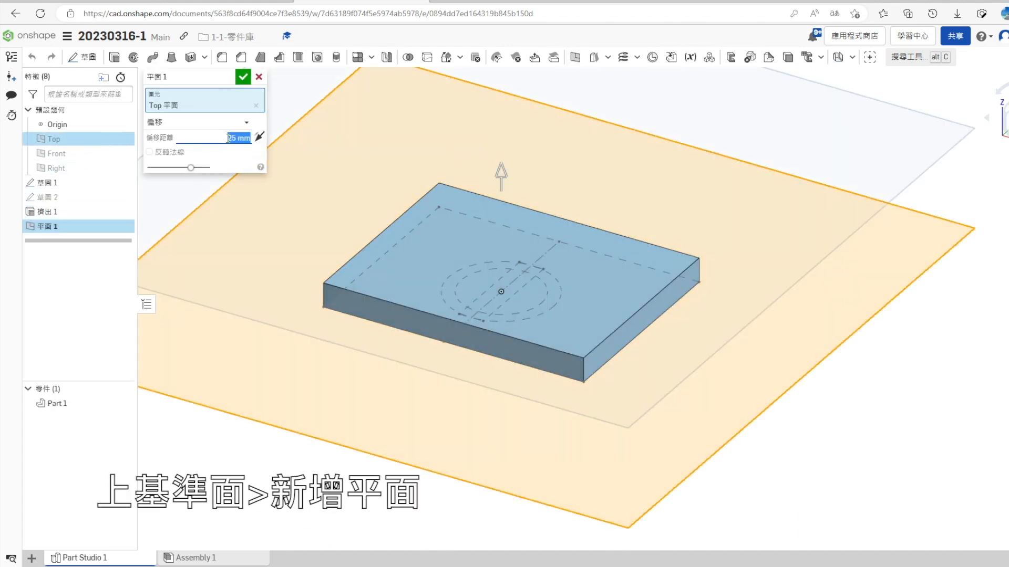
key("alt+Tab")
key("alt+Tab")
key("Return")
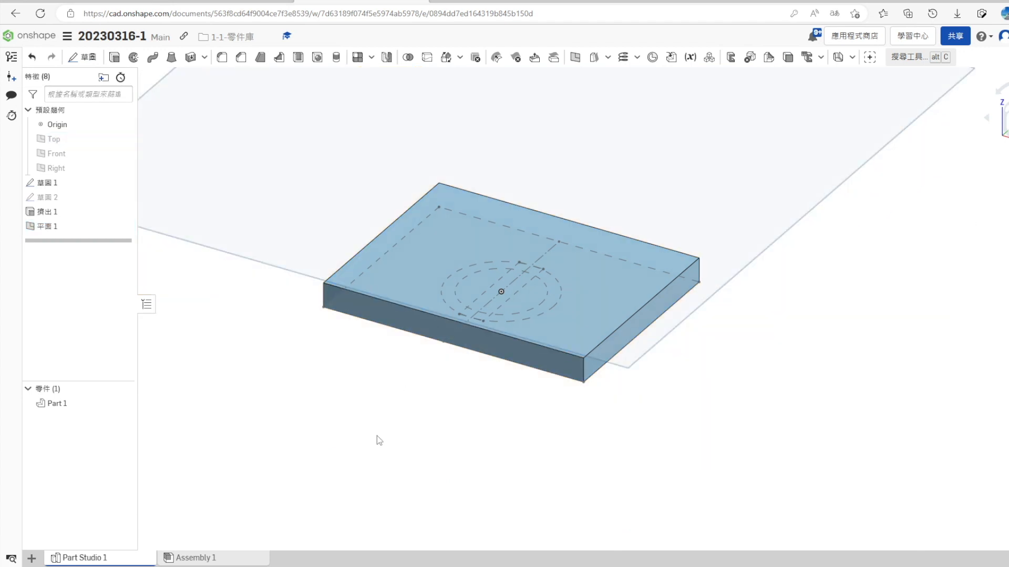
- Start a sketch on the base plate's top face and project the 26 mm circle into it
right_click_drag(376, 436, 379, 421)
left_click(444, 253)
right_click(443, 254)
left_click(481, 95)
right_click_drag(480, 316, 478, 377)
left_click(456, 302)
left_click(318, 58)
- Extrude the 26 mm circle up to the offset plane as a cylinder joined to the base plate
left_click(73, 58)
right_click_drag(254, 467, 251, 406)
left_click(191, 154)
left_click(194, 199)
left_click(365, 156)
left_click(242, 77)
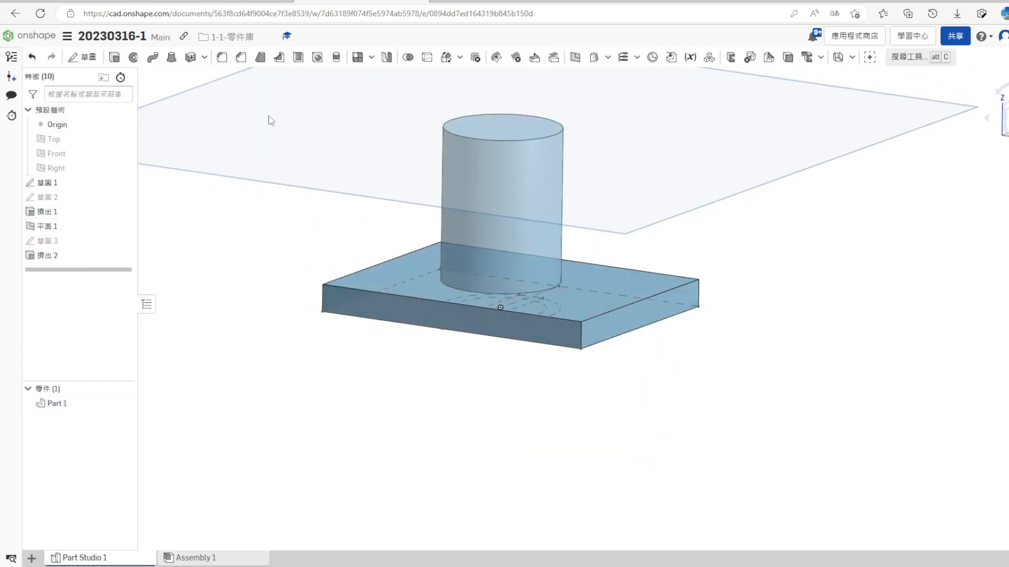
- Rename the offset plane to 平面 1_H=40 and hide it
double_click(58, 227)
type("_H=40")
key("Return")
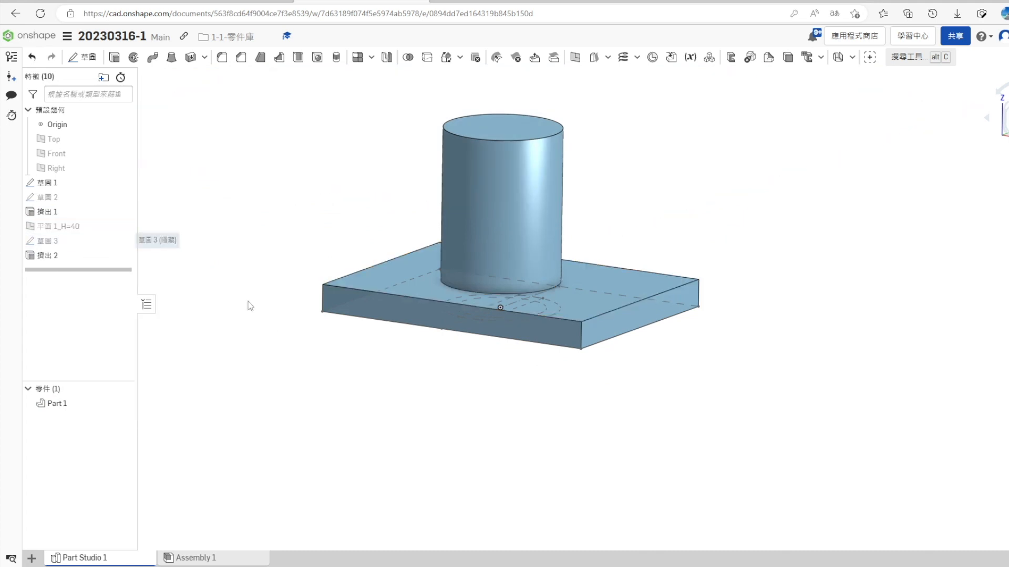
- Sketch on the cylinder's top face, projecting the 20 mm circle from the first sketch
left_click(496, 126)
right_click(494, 128)
left_click(523, 199)
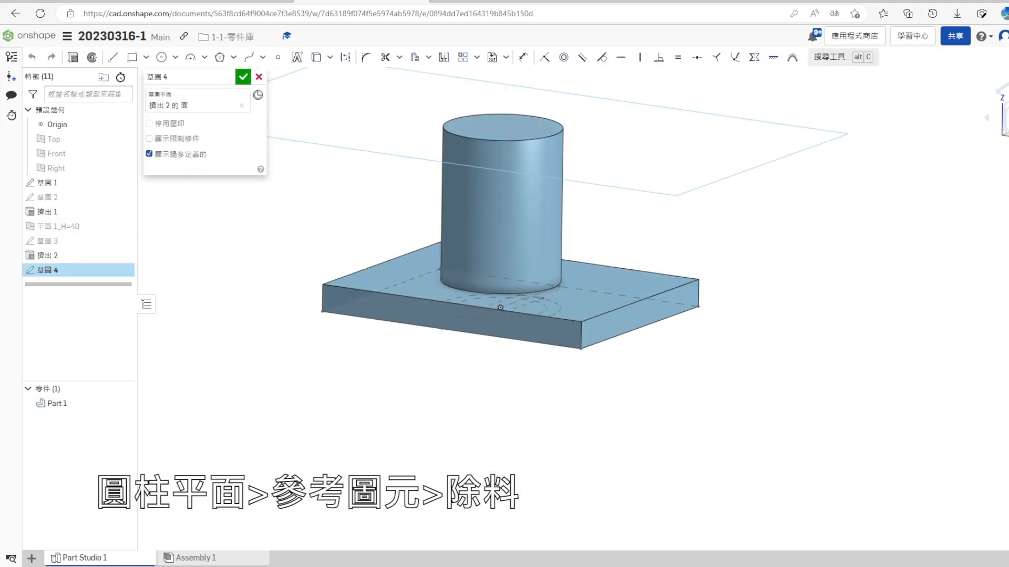
left_click(523, 248)
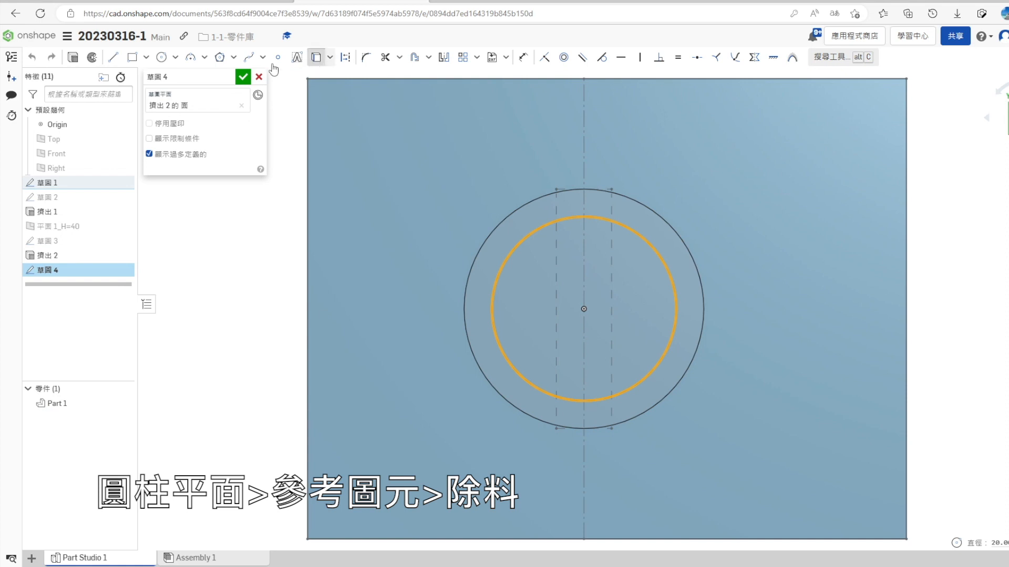
left_click(243, 77)
- Extrude the 20 mm circle as a cut down through the cylinder to form its bore
key("shift+e")
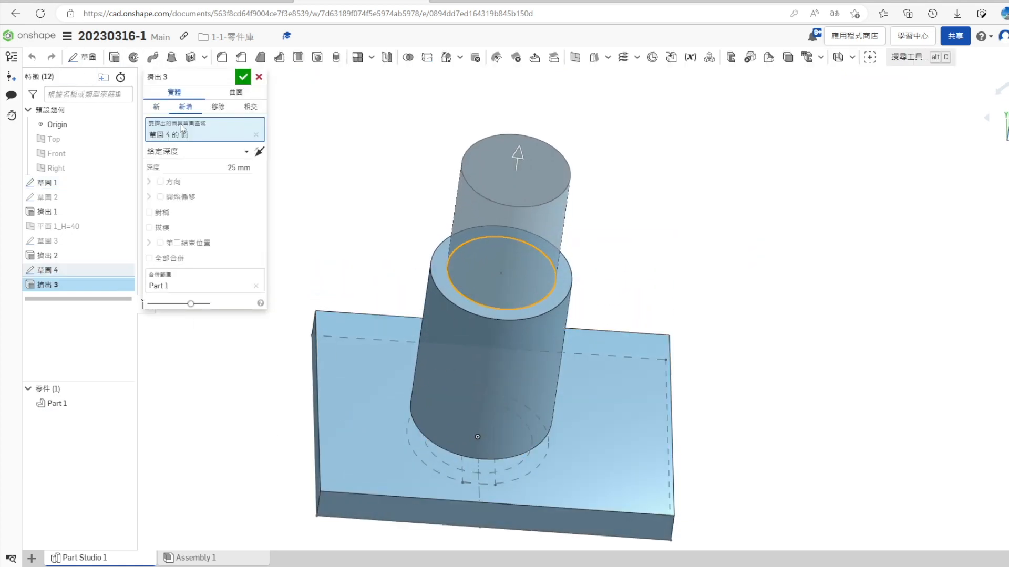
left_click(224, 151)
left_click(211, 184)
left_click(243, 77)
right_click_drag(274, 321, 320, 363)
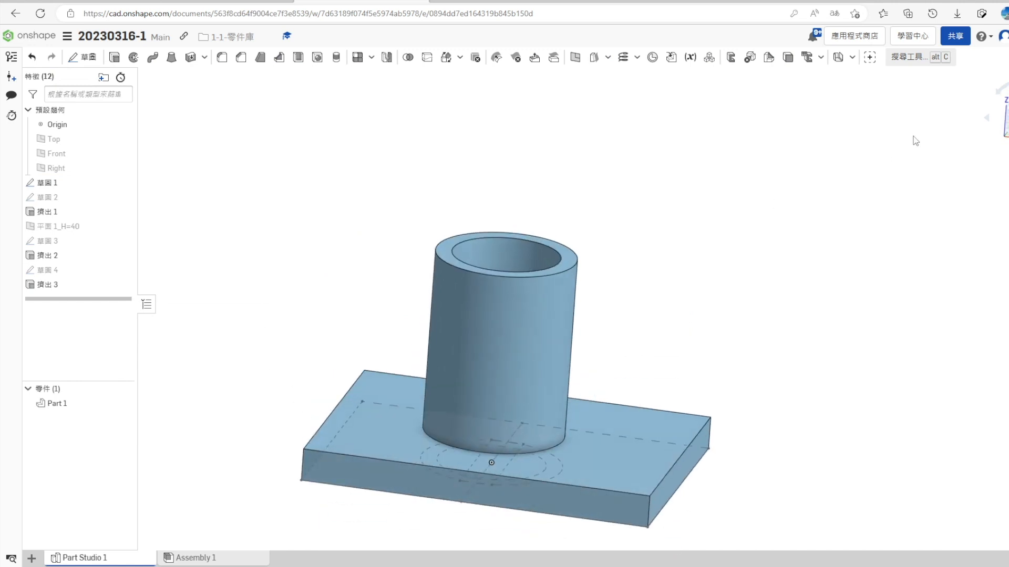
- Start a sketch on the cylinder's ring-shaped top face and project the narrow 6 mm rectangle into it
right_click(633, 224)
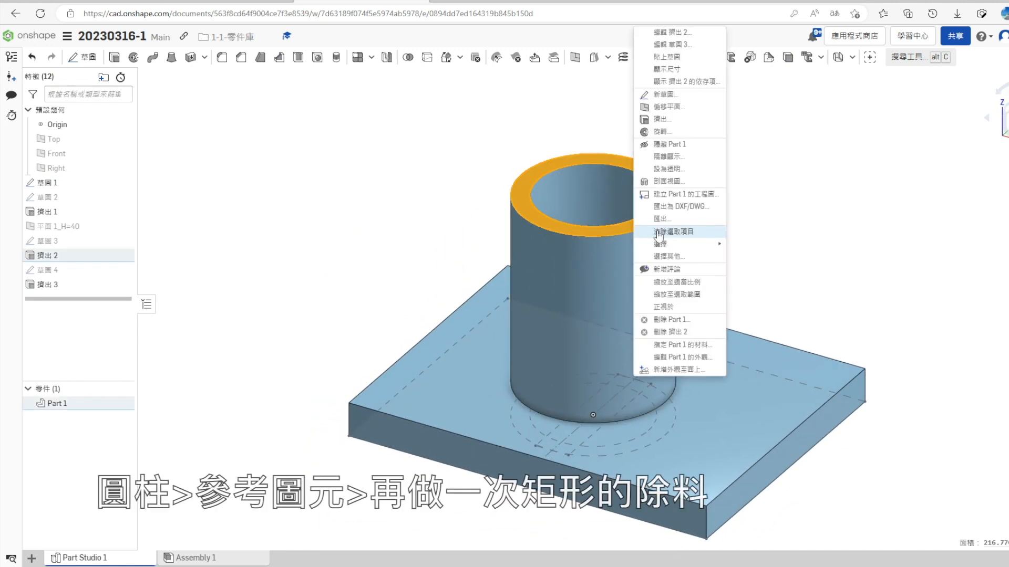
left_click(664, 95)
scroll(541, 420, "up", 5)
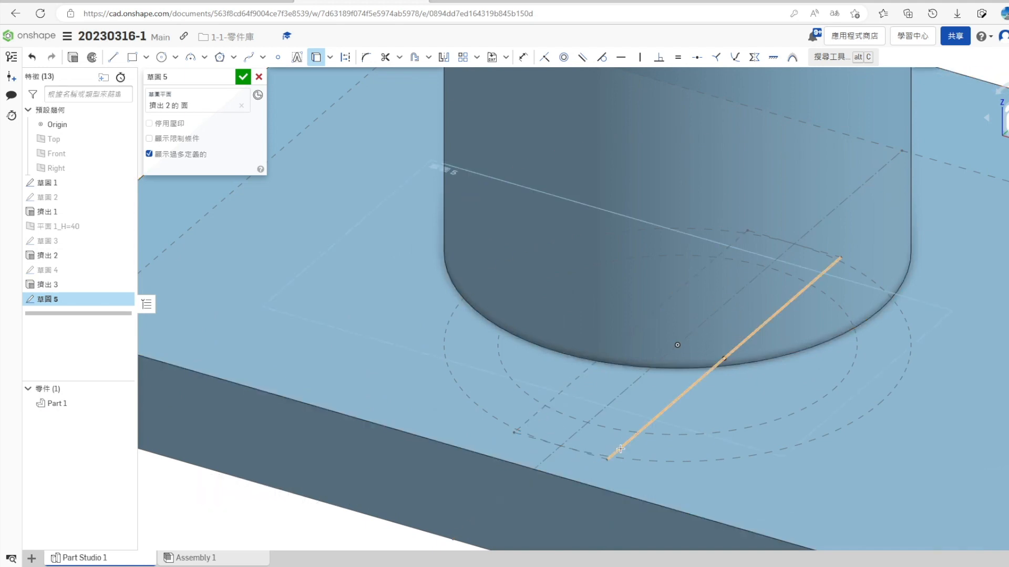
scroll(791, 235, "up", 5)
scroll(677, 319, "down", 12)
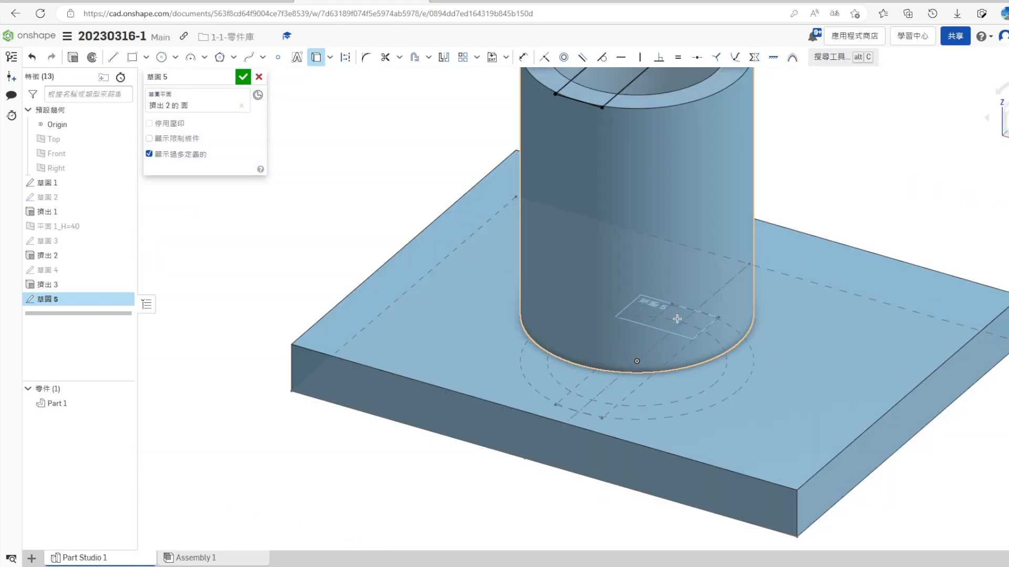
scroll(761, 173, "up", 1)
- Cut the narrow rectangle 10 mm deep into the cylinder's top as notches, then hide the first sketch
key("alt+Tab")
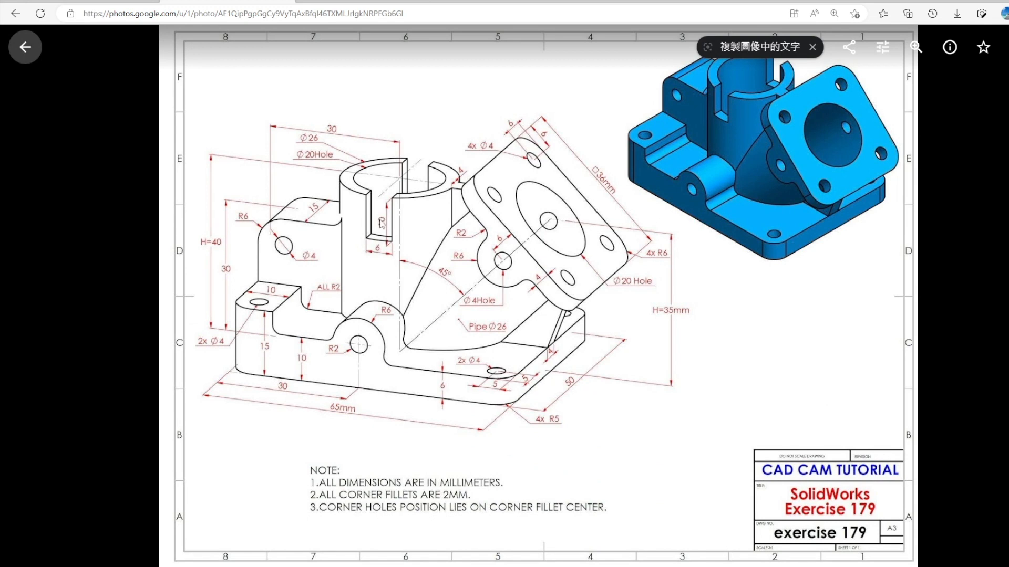
key("alt+Tab")
left_click(73, 57)
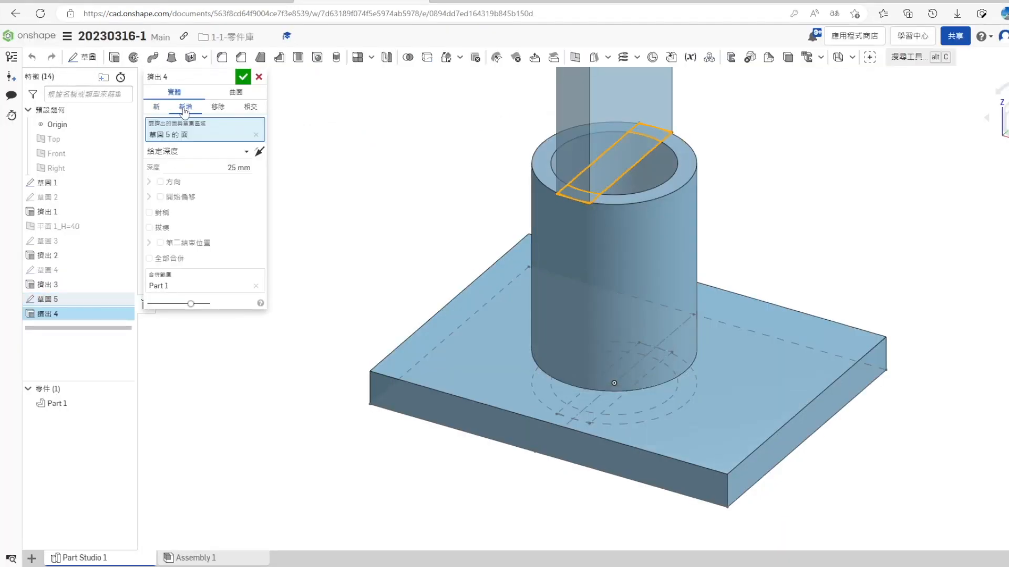
left_click(173, 151)
left_click(196, 169)
type("10")
key("Return")
left_click(243, 79)
mouse_move(362, 384)
right_mouse_down()
mouse_move(354, 399)
mouse_move(383, 444)
mouse_move(376, 391)
mouse_move(392, 383)
right_mouse_up()
left_click(126, 183)
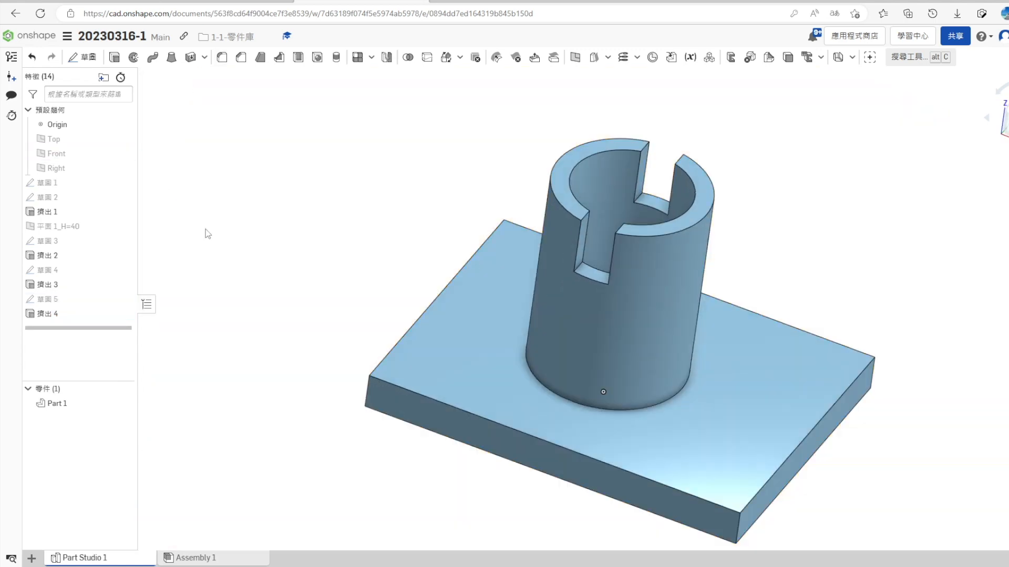
- Start a sketch on the base plate's front side face and draw a short vertical line upward from its top edge, above the origin
left_click(477, 429)
right_click(477, 429)
left_click(505, 151)
left_click(1005, 124)
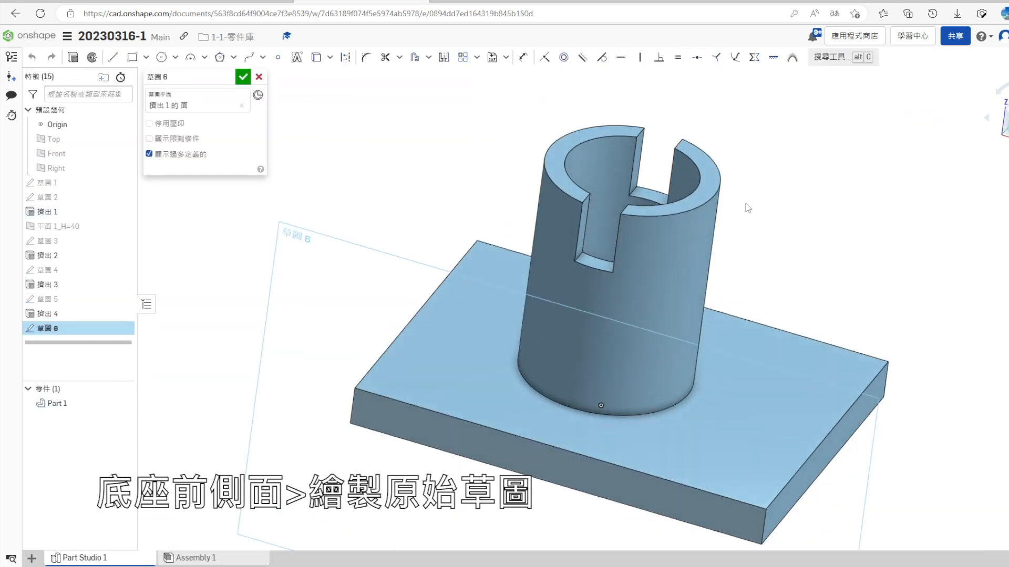
left_click(349, 55)
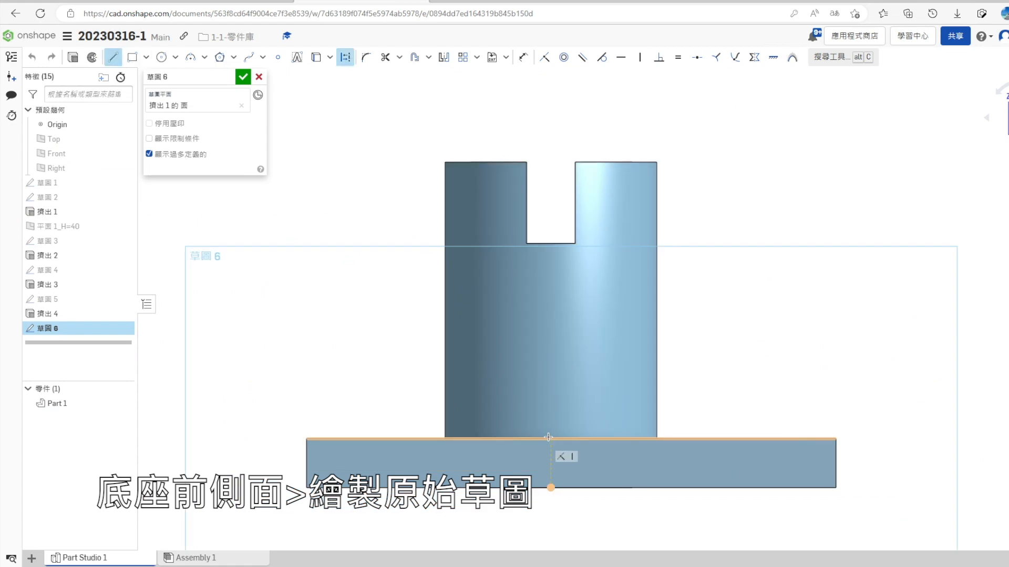
left_click(551, 438)
left_click(551, 388)
key("Escape")
- Check the reference drawing and dimension the vertical line's length to 4 mm
key("s")
left_click(675, 419)
key("alt+Tab")
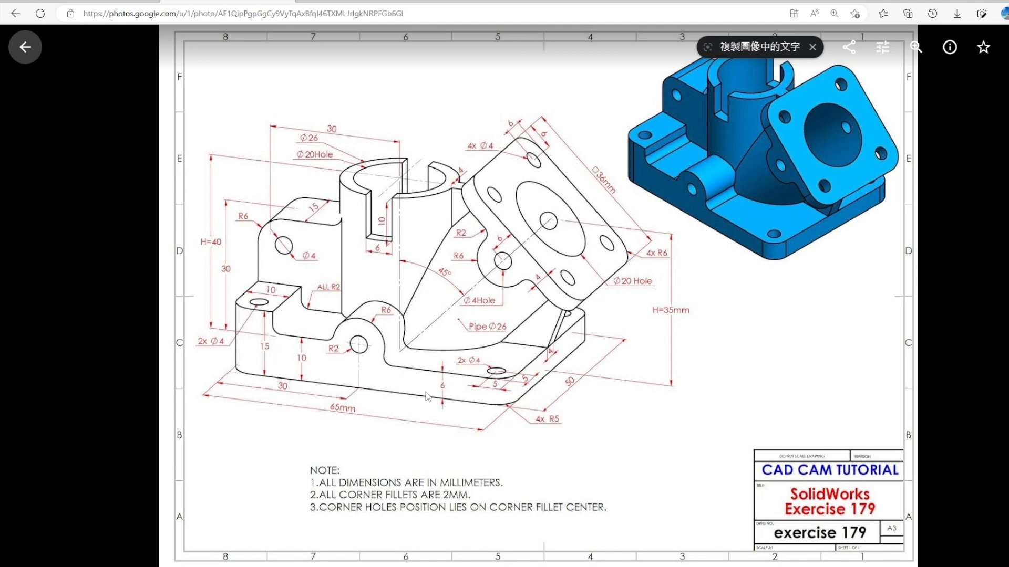
key("alt+Tab")
left_click(677, 413)
double_click(680, 255)
type("4")
key("Return")
- Create a construction slot around the 4 mm vertical line and delete its diameter dimension
left_click(345, 56)
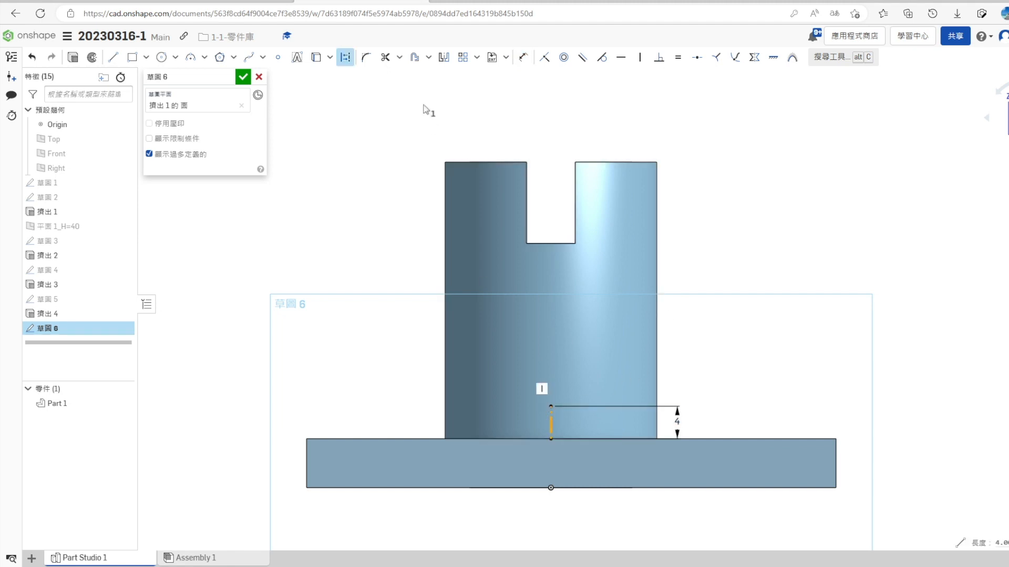
left_click(428, 57)
left_click(436, 93)
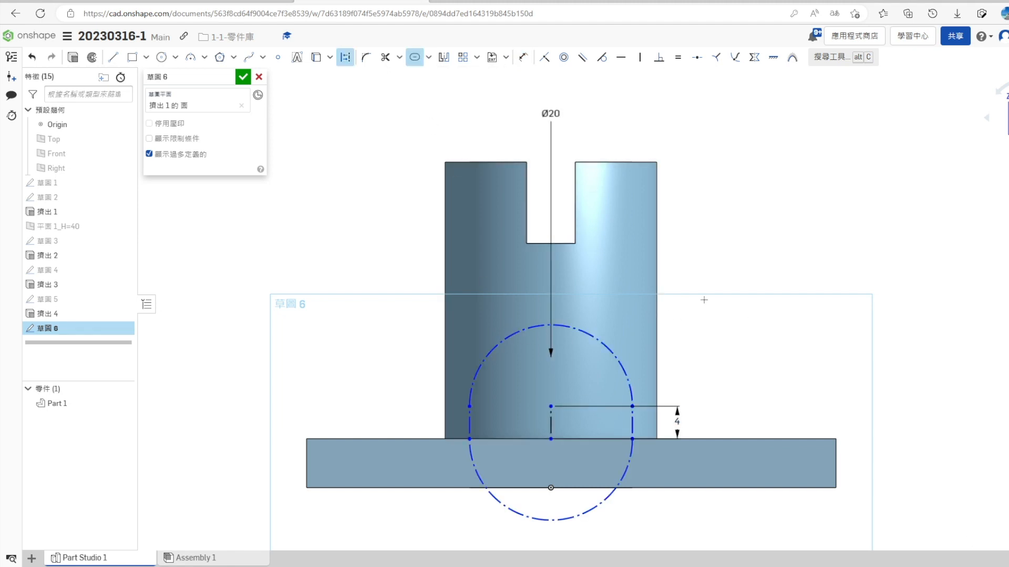
left_click(554, 112)
key("Delete")
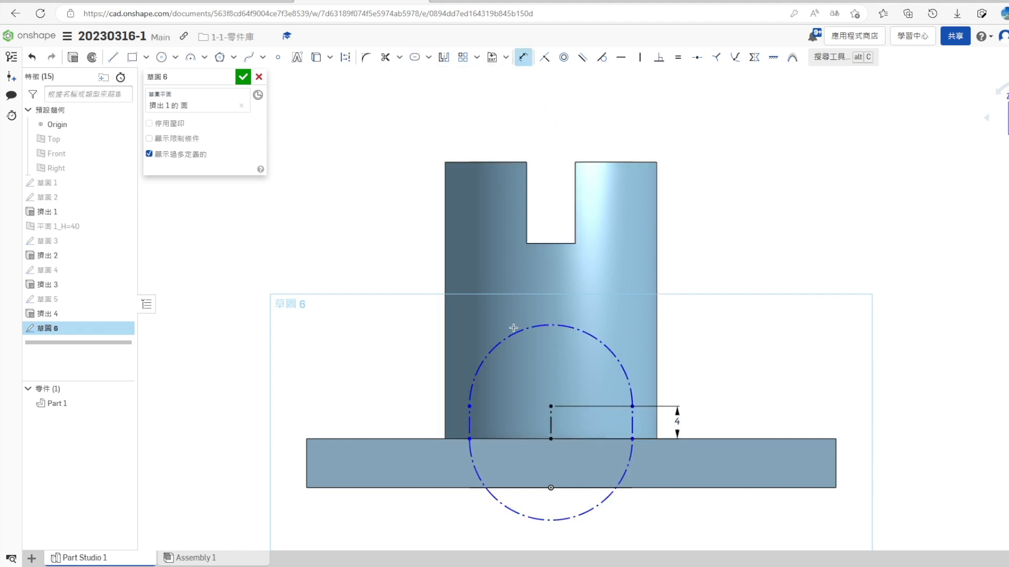
- Set the construction slot's end radius to 6 mm
type("6")
key("Return")
key("Escape")
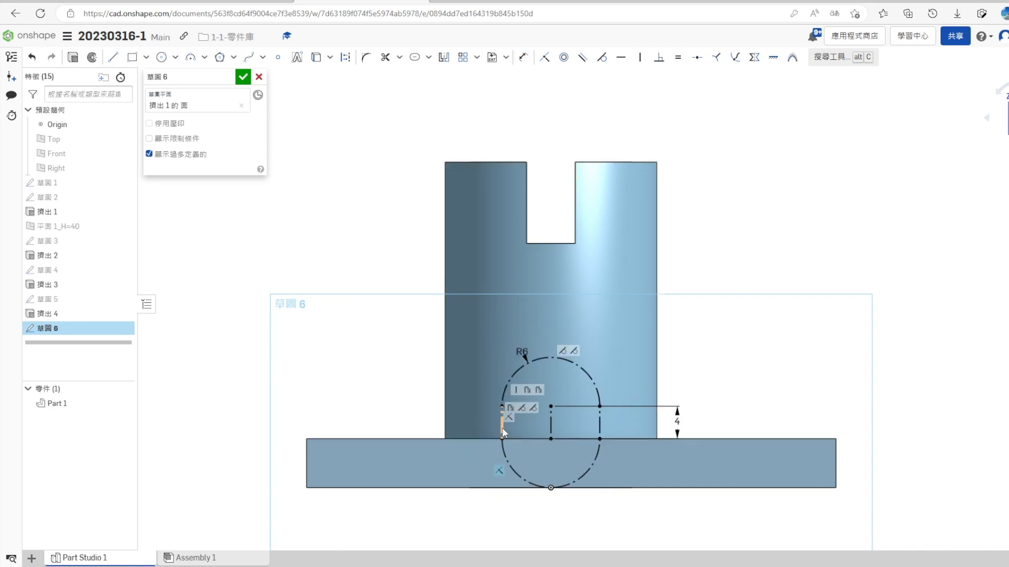
key("Escape")
- Convert the slot's outline from construction to solid geometry, keeping the centre line as construction, and finish the sketch
scroll(488, 444, "up", 3)
left_click(492, 394)
left_click(495, 352)
left_click(625, 392)
left_click(627, 394)
left_click(346, 57)
left_click(247, 78)
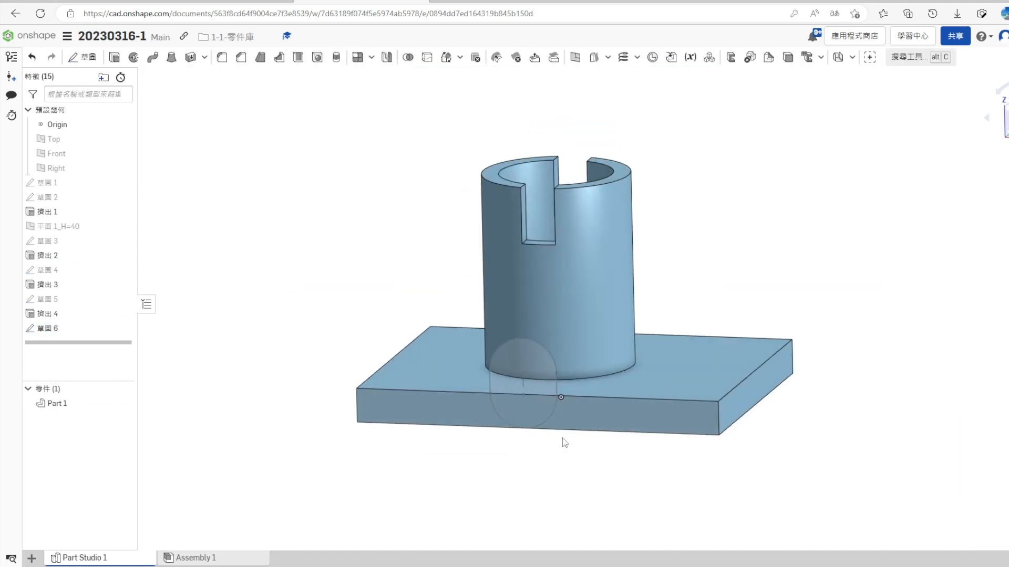
- Start a new sketch on the base plate's front side face and project the slot outline into it
left_click(123, 328)
right_click(437, 402)
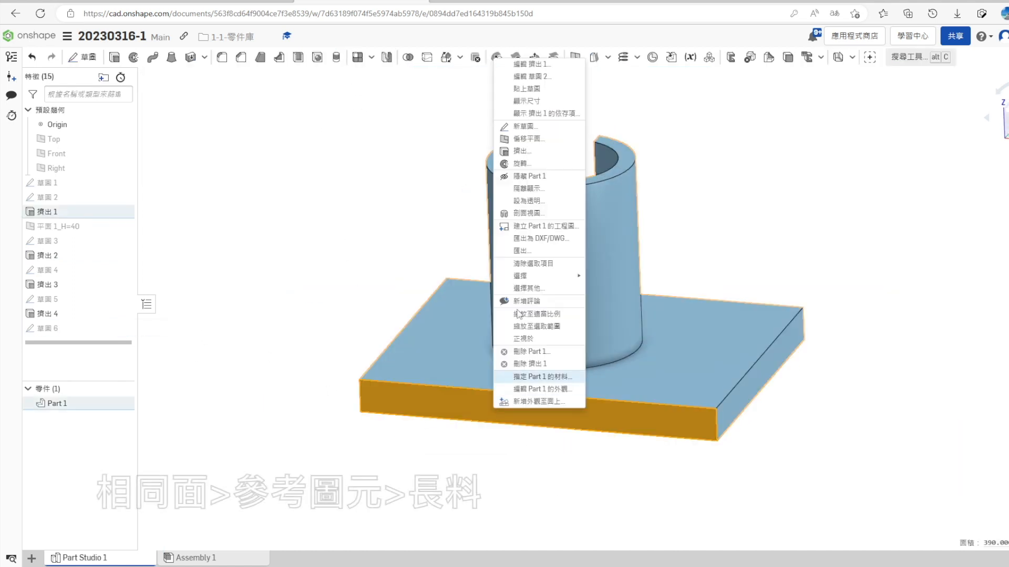
left_click(526, 135)
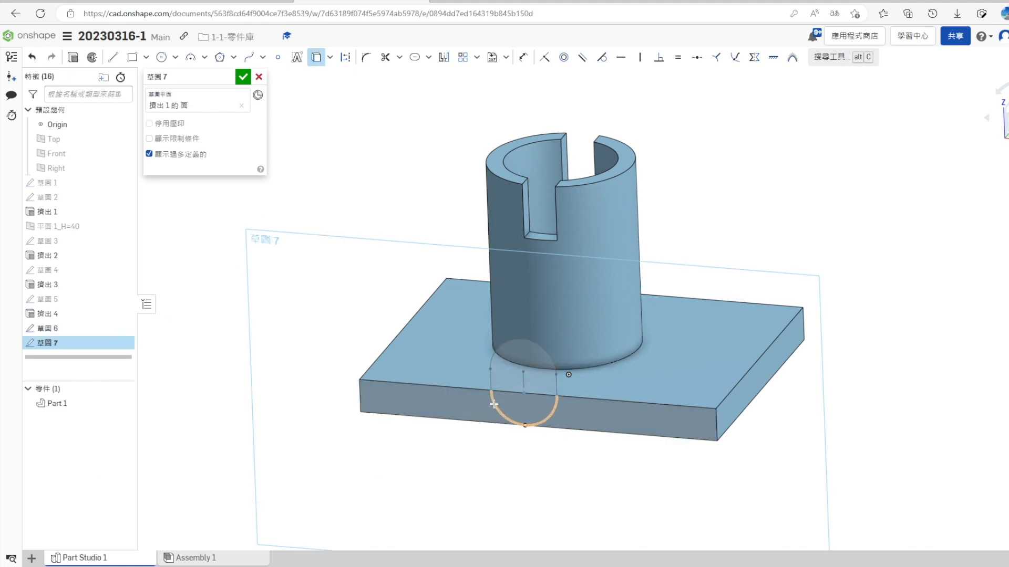
scroll(494, 385, "up", 3)
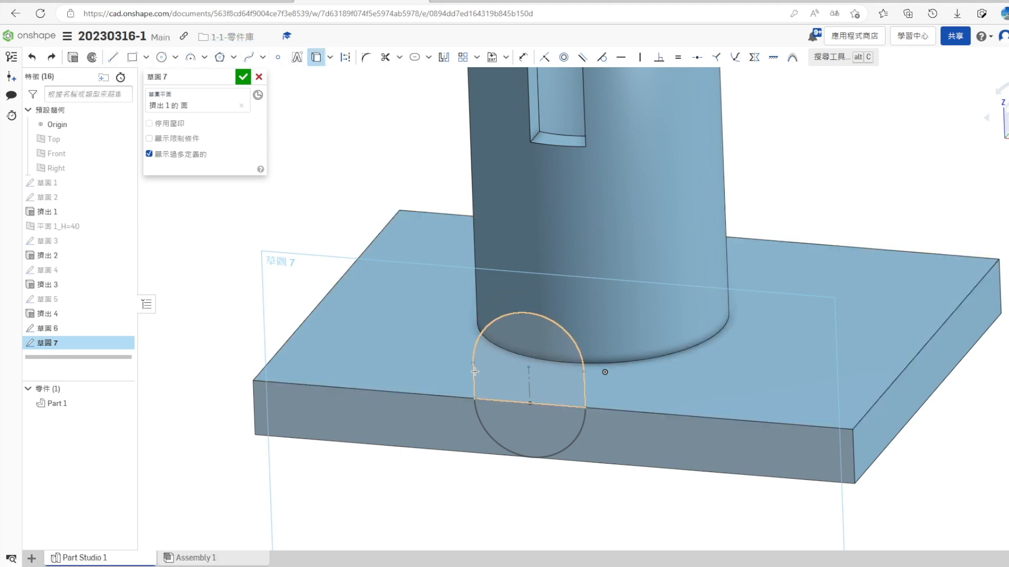
scroll(480, 384, "down", 3)
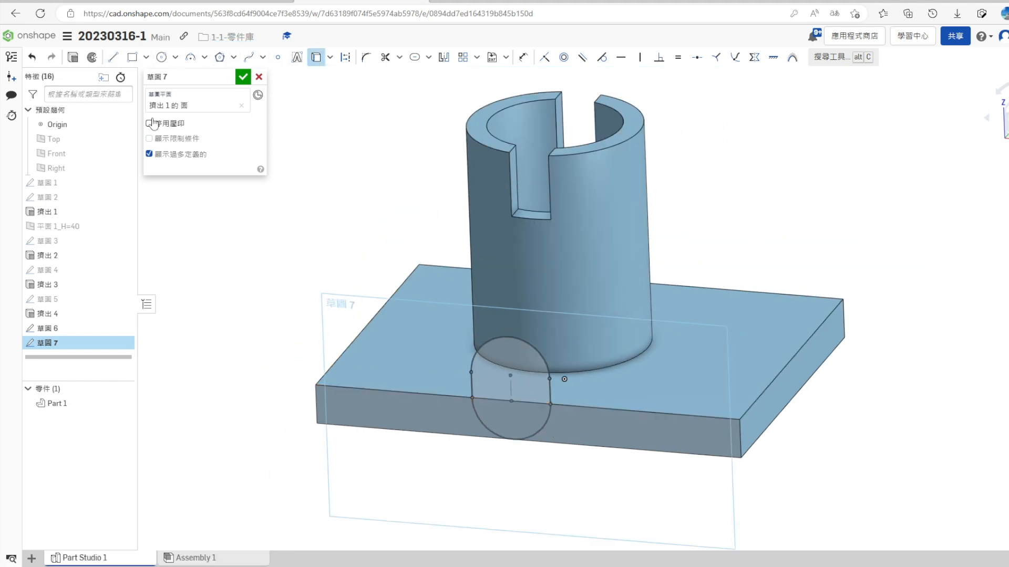
- Extrude the projected slot profile toward the cylinder with the Up to next end type, adding it to Part 1
left_click(72, 56)
left_click(231, 151)
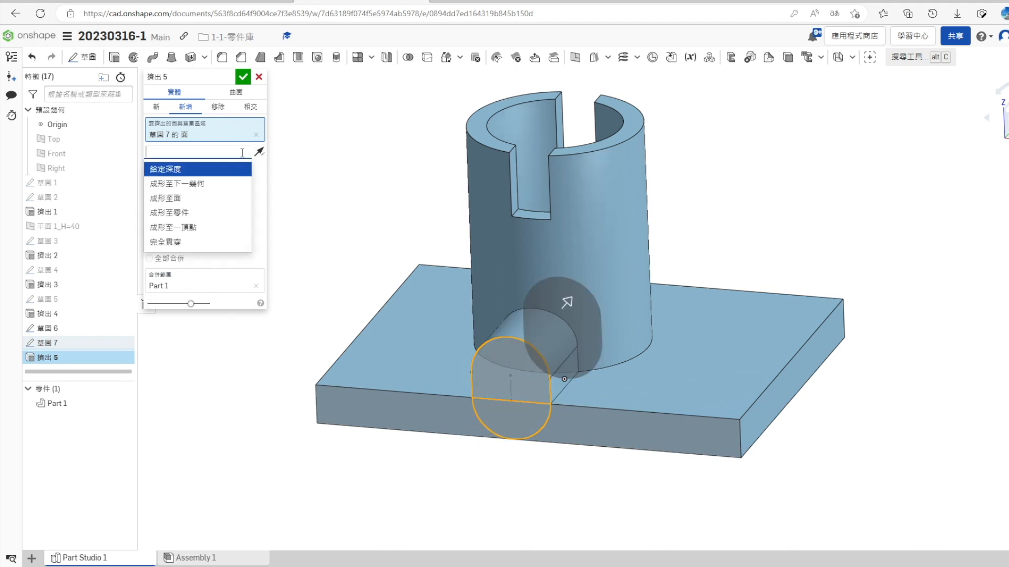
left_click(239, 189)
left_click(243, 77)
scroll(286, 278, "down", 3)
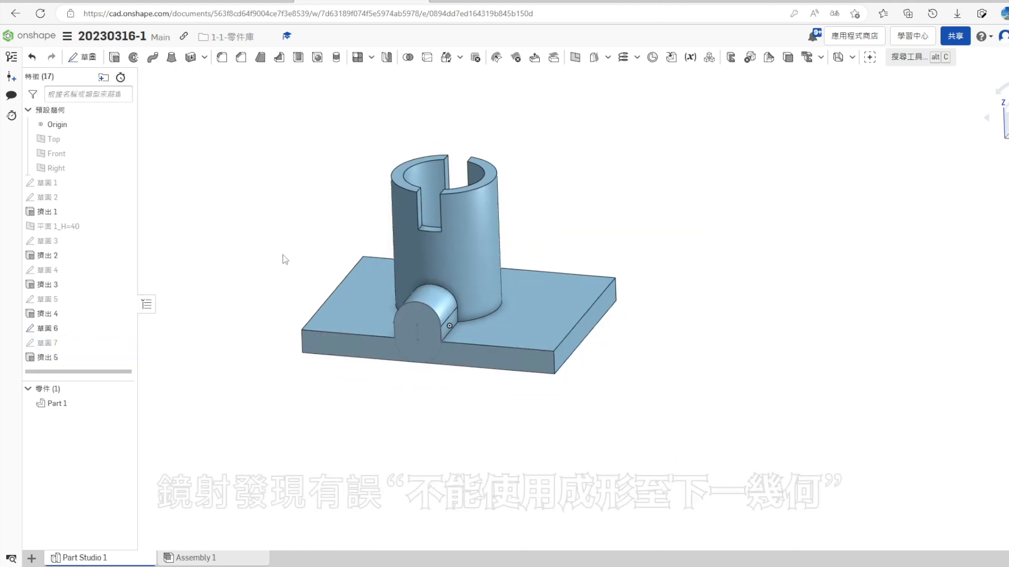
- Try to mirror the extruded slot boss as a feature about the Front plane
left_click(389, 58)
left_click(194, 92)
left_click(158, 124)
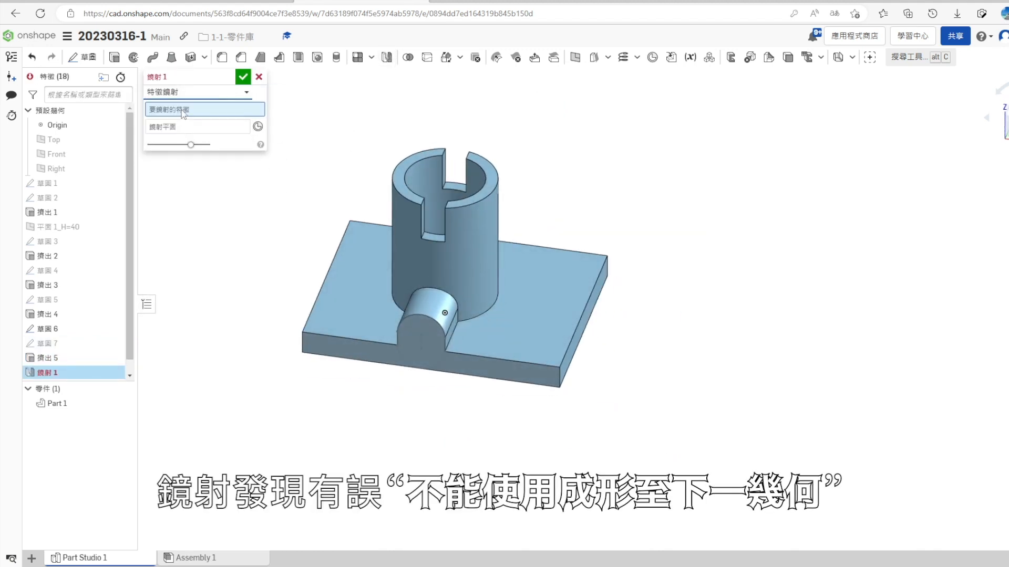
left_click(56, 358)
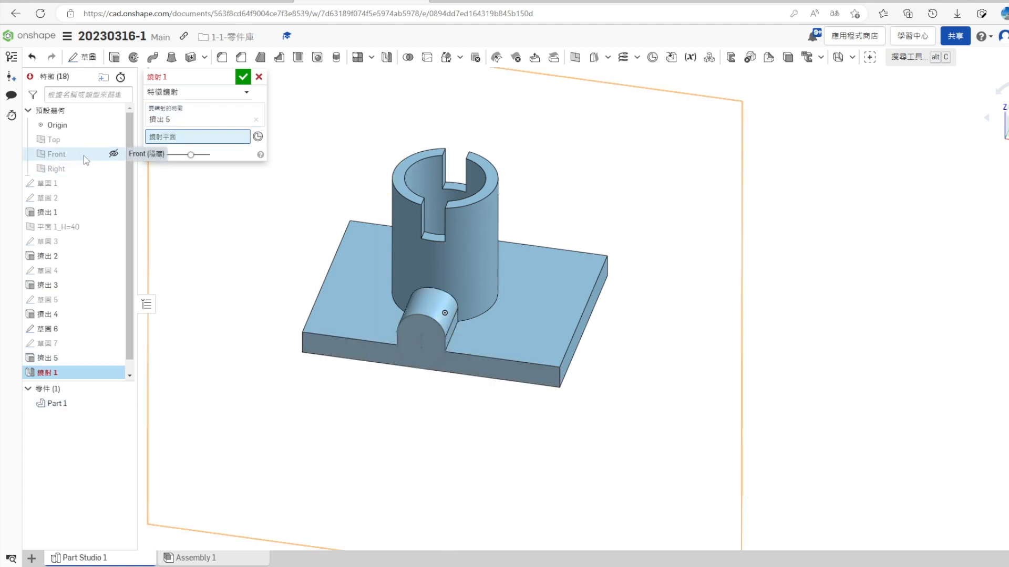
left_click(74, 155)
mouse_move(566, 332)
right_mouse_down()
mouse_move(588, 324)
mouse_move(575, 334)
right_mouse_up()
left_click(259, 77)
- Edit the slot boss extrusion to end with Up to face at the cylinder's outer face
right_click(50, 358)
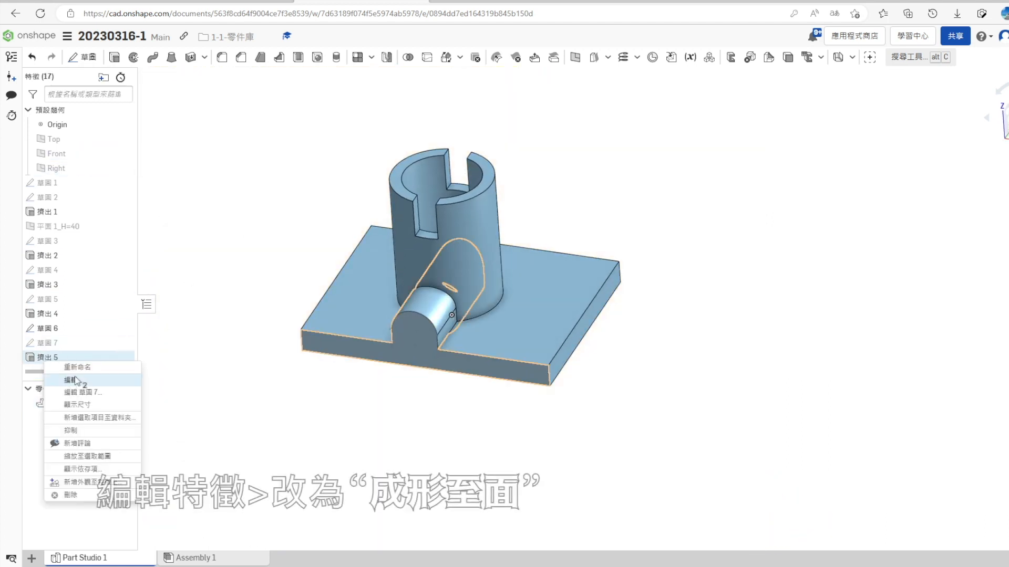
left_click(63, 378)
left_click(198, 151)
left_click(197, 196)
left_click(430, 274)
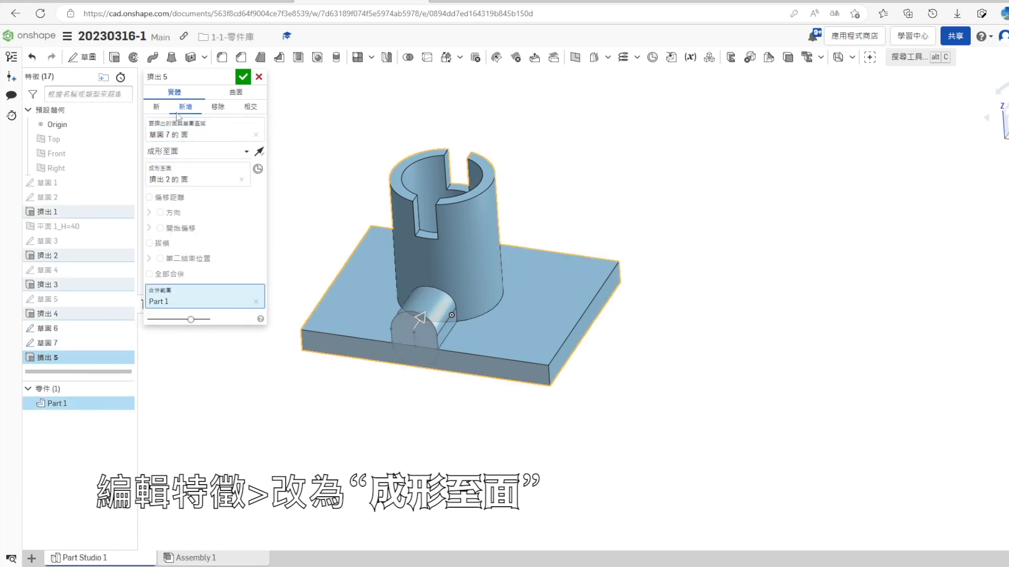
left_click(241, 78)
- Mirror the slot boss extrusion as a feature about the Front plane
mouse_move(263, 341)
right_mouse_down()
mouse_move(272, 376)
mouse_move(250, 355)
right_mouse_up()
left_click(386, 57)
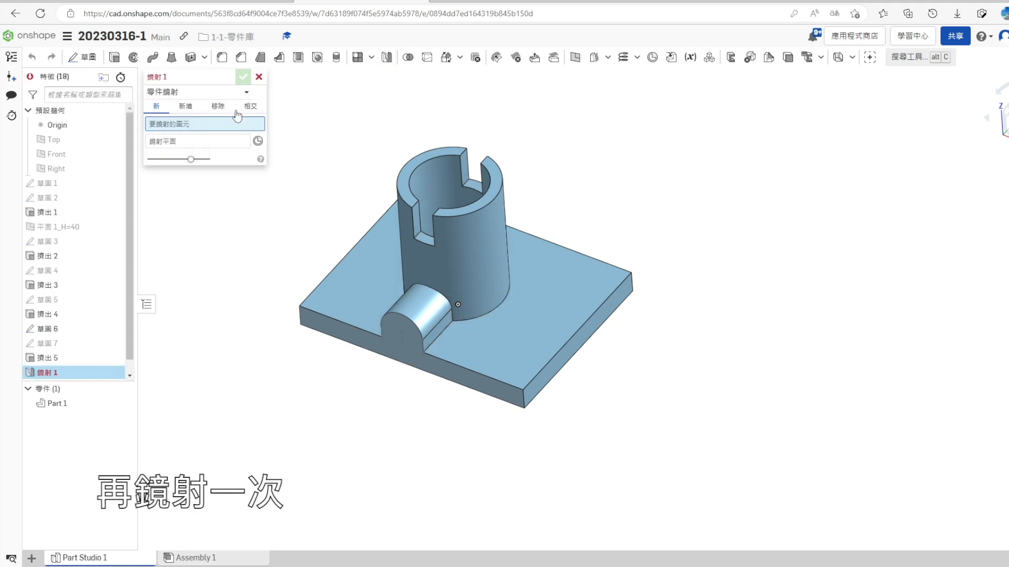
left_click(195, 92)
left_click(179, 124)
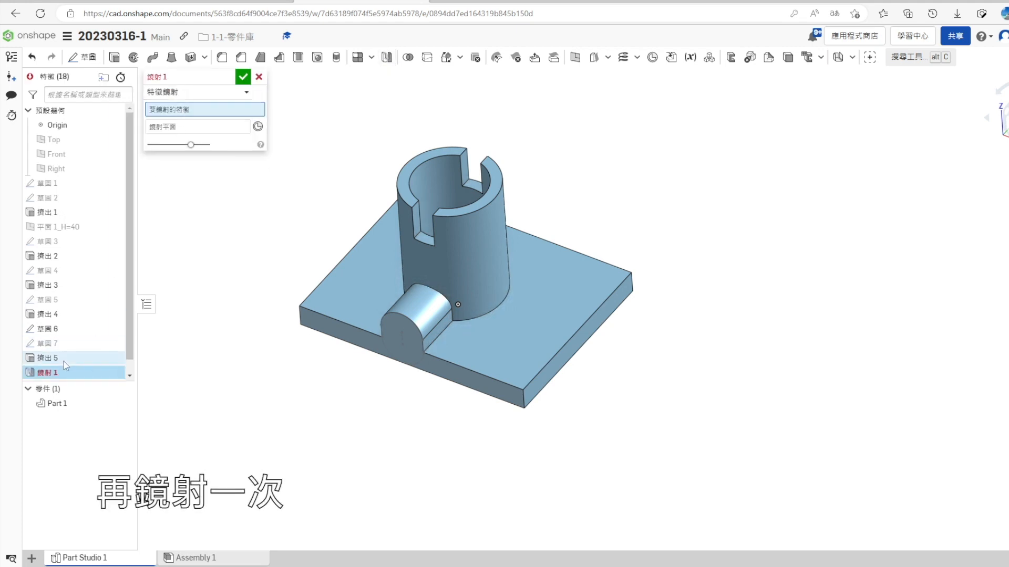
left_click(47, 358)
left_click(66, 172)
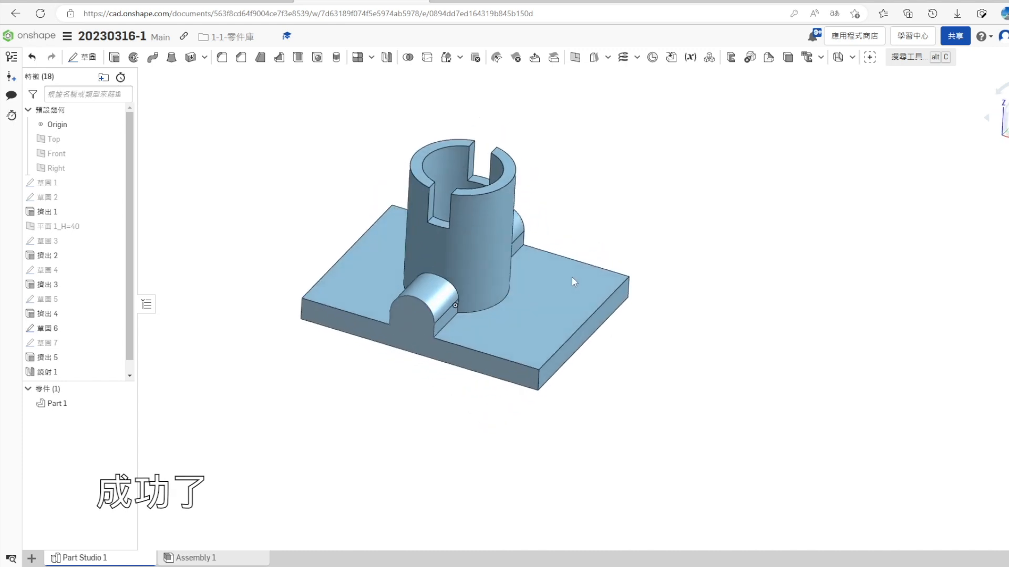
- Start a sketch on the base's top face left of the cylinder and project that face's outline into it
right_click_drag(574, 282, 399, 301)
right_click(371, 294)
left_click(401, 96)
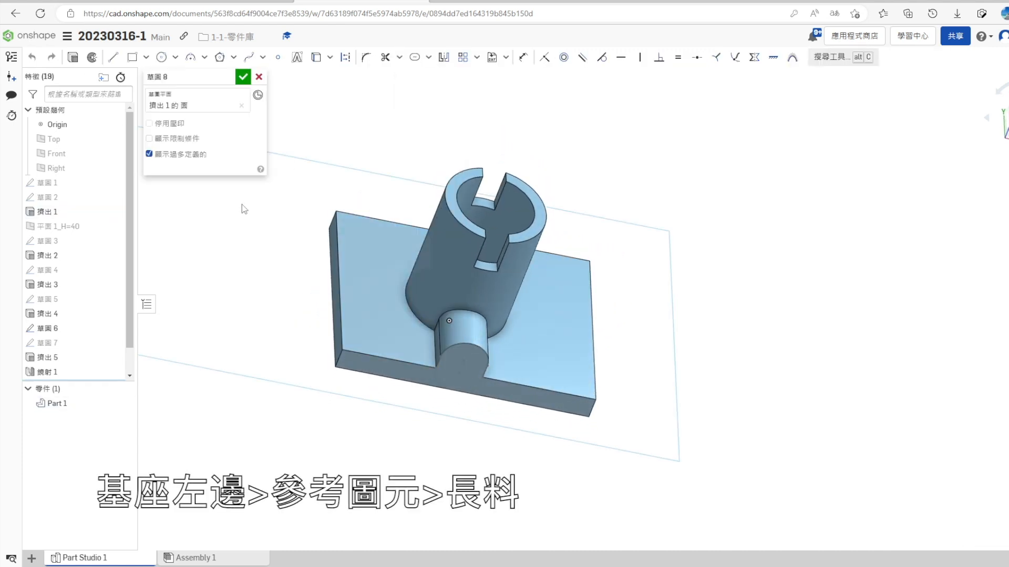
left_click(320, 55)
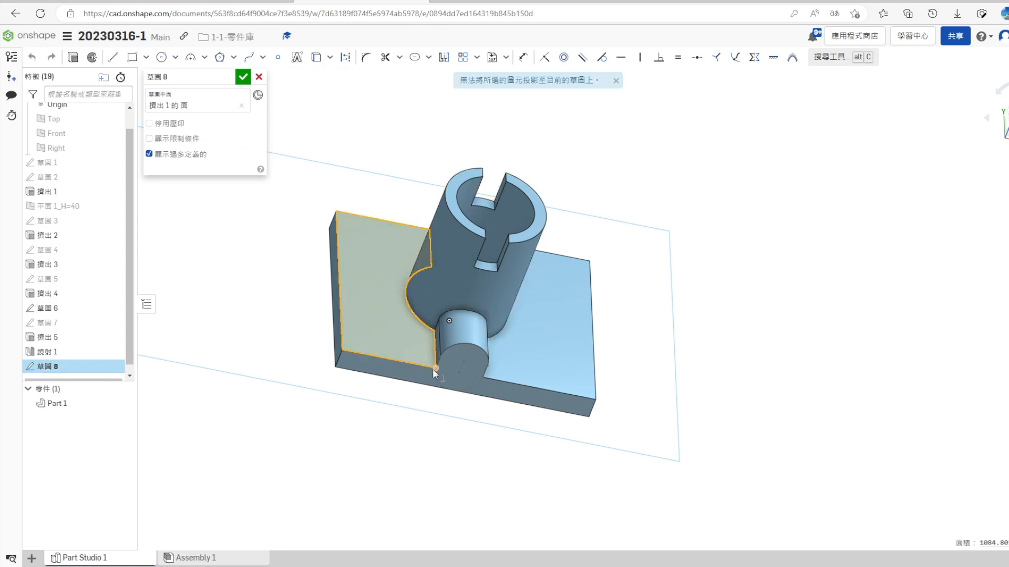
right_click_drag(432, 370, 436, 379)
left_click(319, 56)
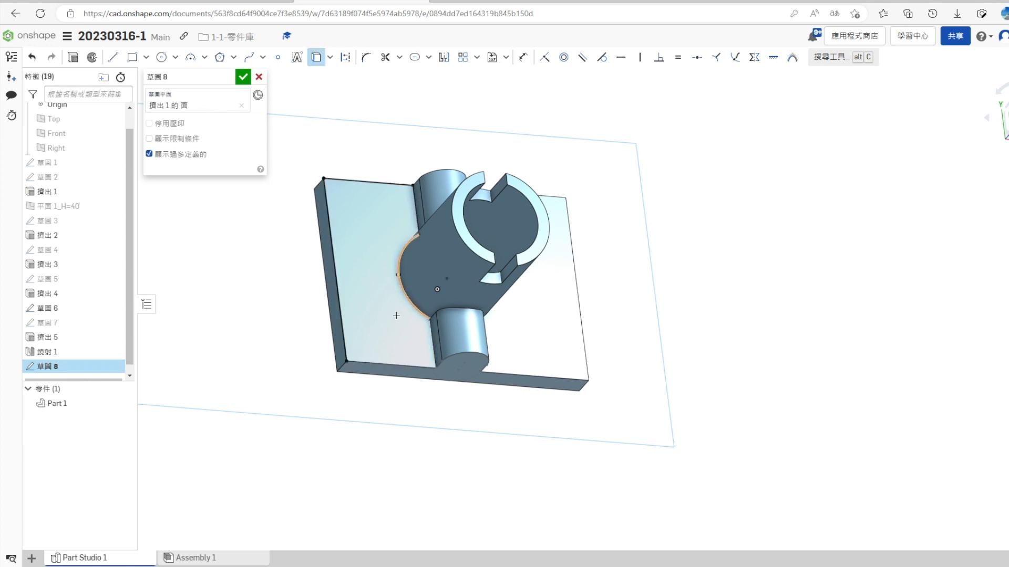
- Extrude the projected base face region upward with the Up to vertex end type, adding it to Part 1
left_click(73, 56)
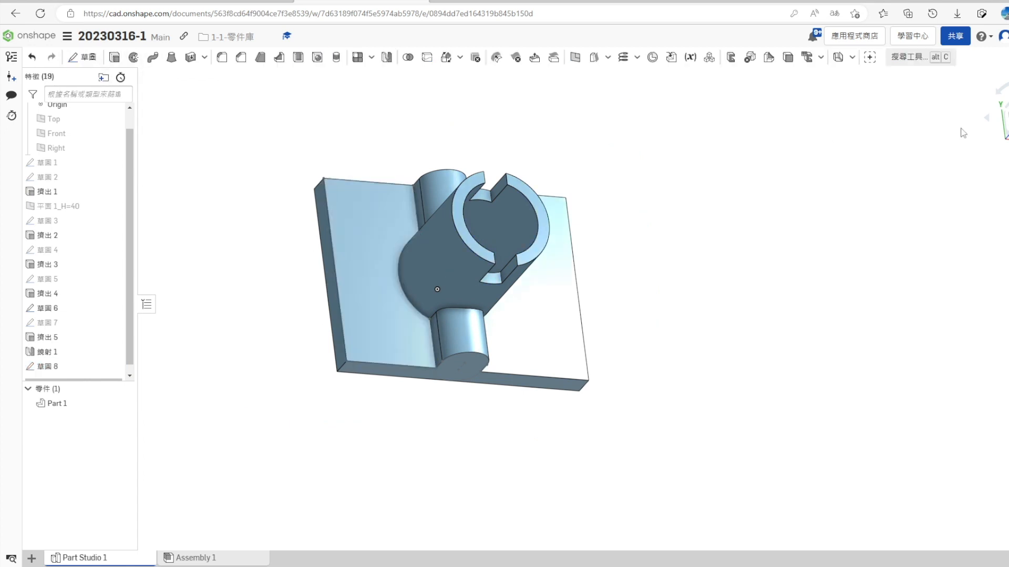
left_click(189, 152)
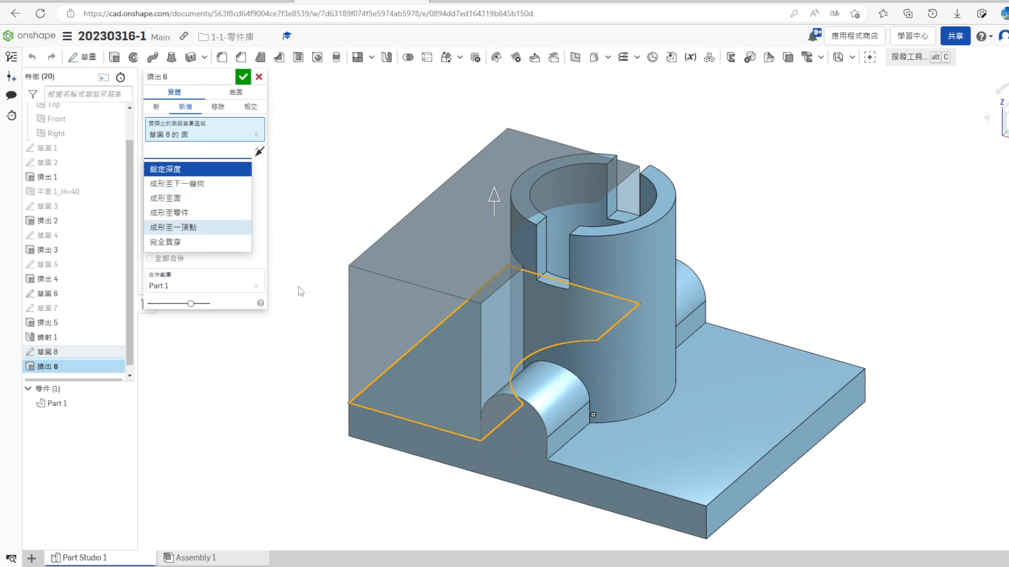
left_click(174, 227)
left_click(243, 76)
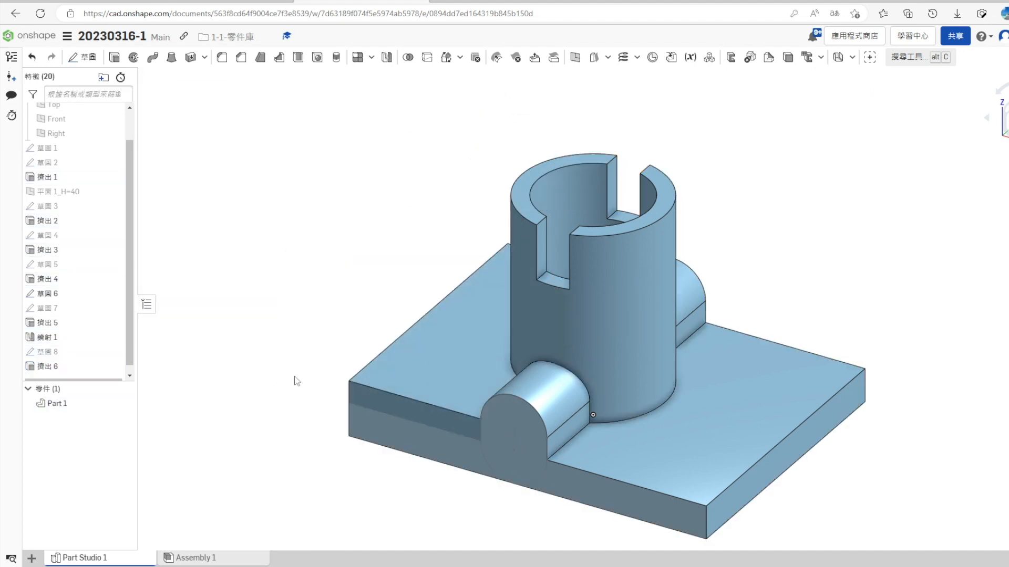
- Start a sketch on the raised left top face, view it straight on, and project the face's outline into it
mouse_move(347, 457)
right_mouse_down()
mouse_move(361, 406)
mouse_move(355, 452)
right_mouse_up()
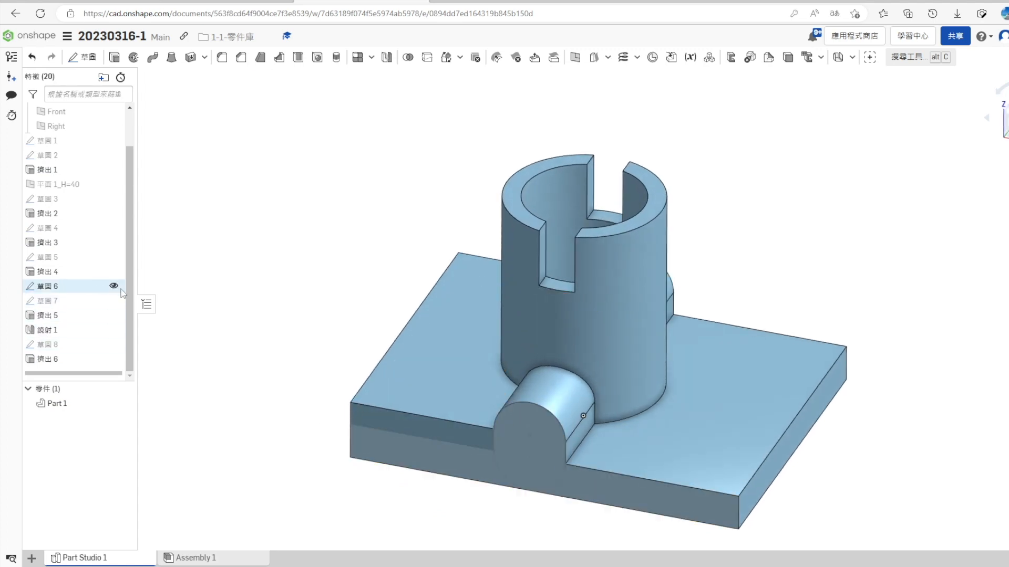
right_click_drag(288, 419, 399, 333)
left_click(399, 337)
right_click(415, 331)
left_click(436, 100)
key("n")
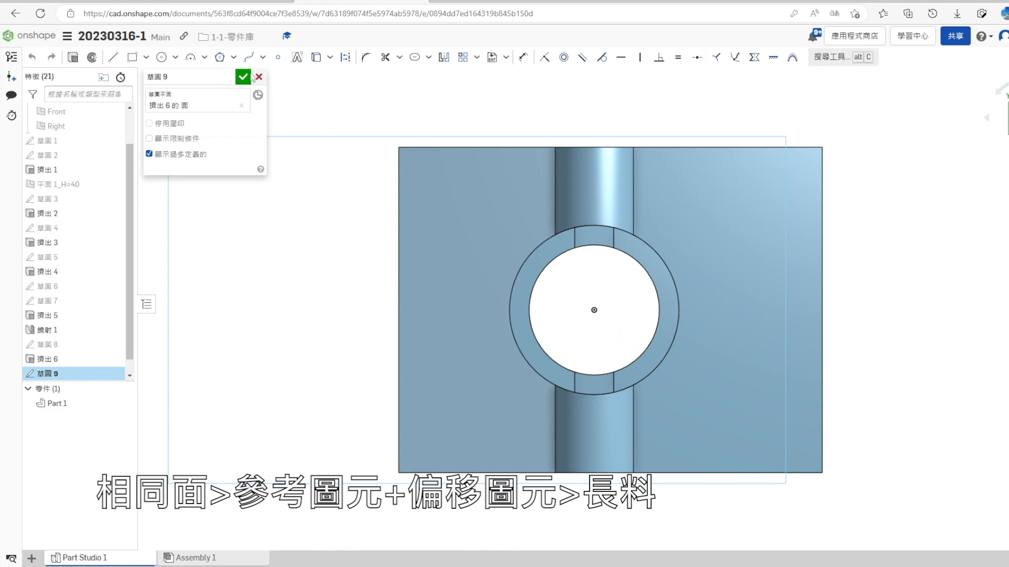
left_click(316, 58)
left_click(421, 166)
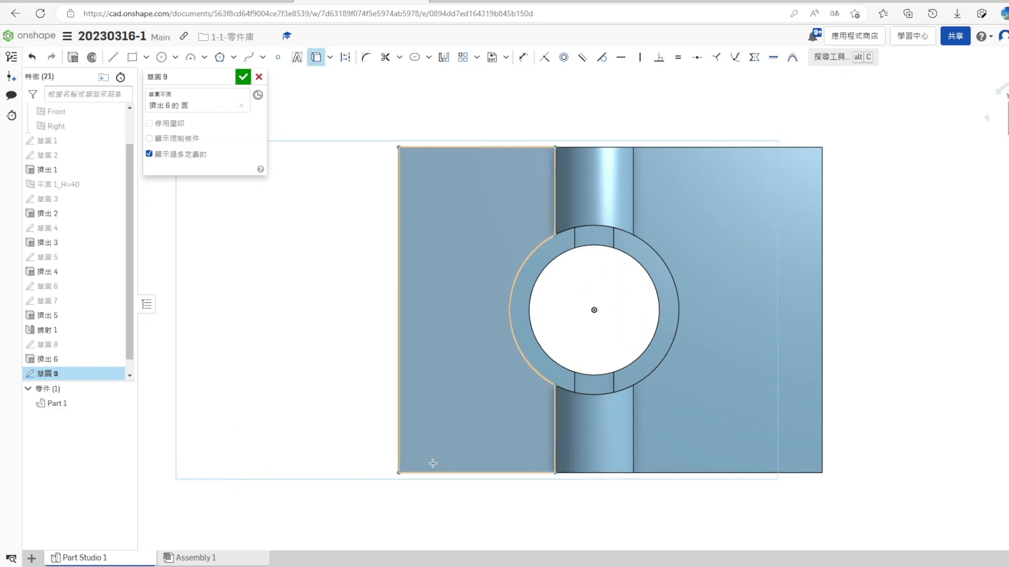
- Check the reference drawing, offset the face's outer left edge 10 mm inward, and finish the sketch
left_click(239, 1)
key("ctrl+Tab")
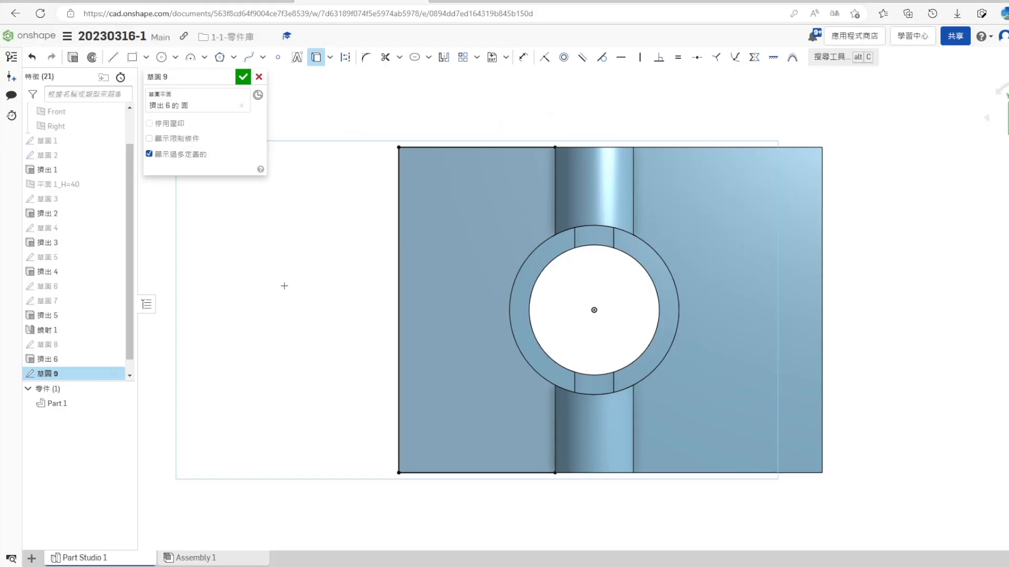
left_click(429, 57)
left_click(420, 75)
left_click(399, 185)
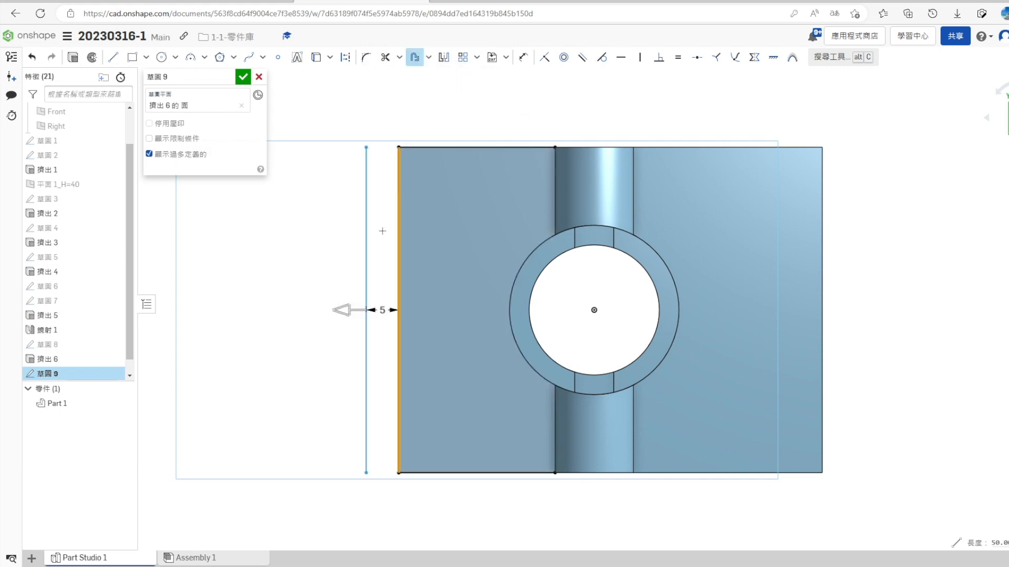
type("1")
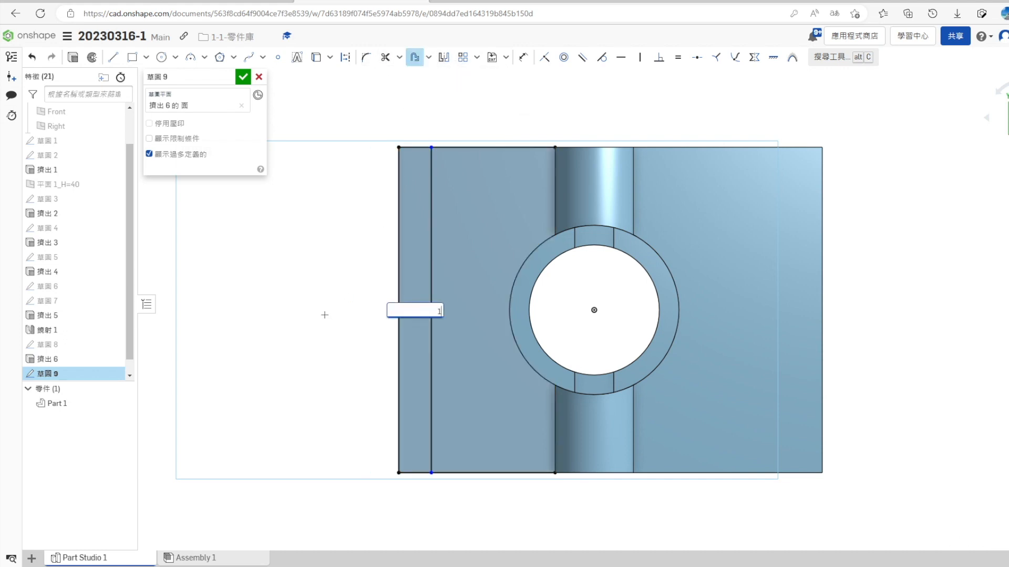
type("0")
key("Return")
left_click(243, 77)
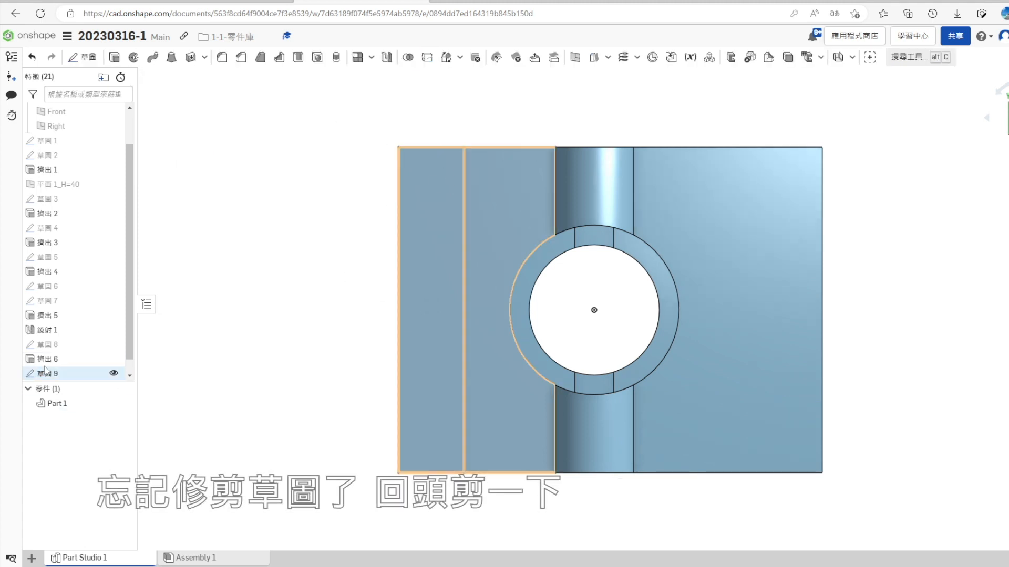
- Reopen the offset sketch and trim the projected outline so only the 10 mm wide strip remains
right_click(64, 361)
left_click(93, 150)
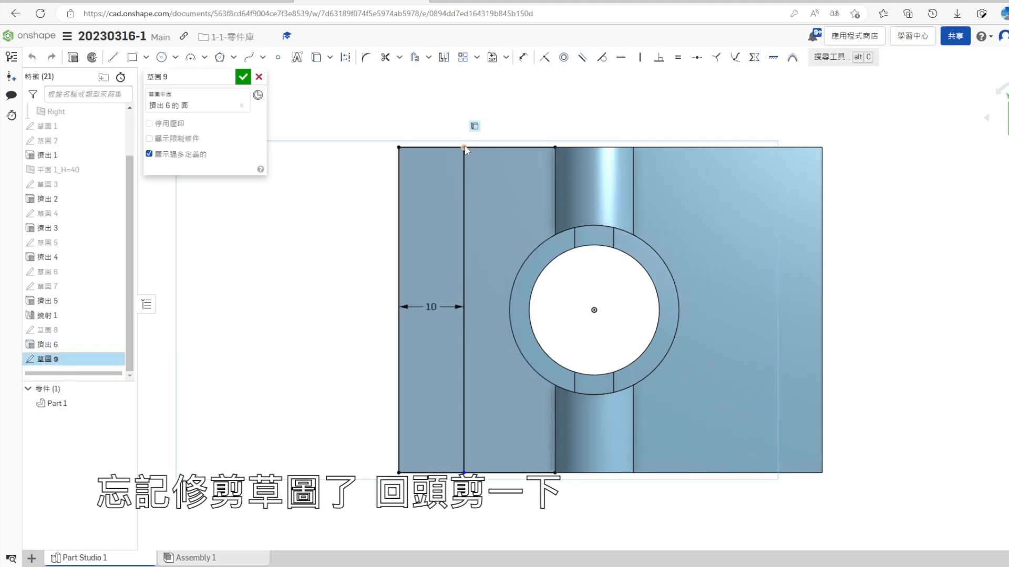
left_click_drag(465, 149, 464, 147)
left_click_drag(464, 473, 463, 473)
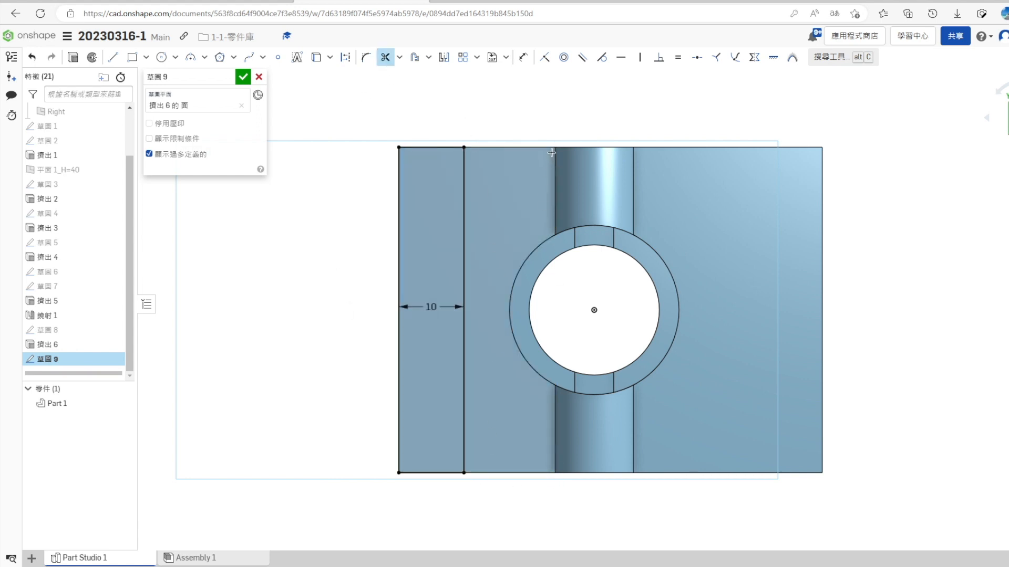
- Check the reference drawing and extrude the strip up to the raised base face with a 5 mm upward offset distance
left_click(73, 58)
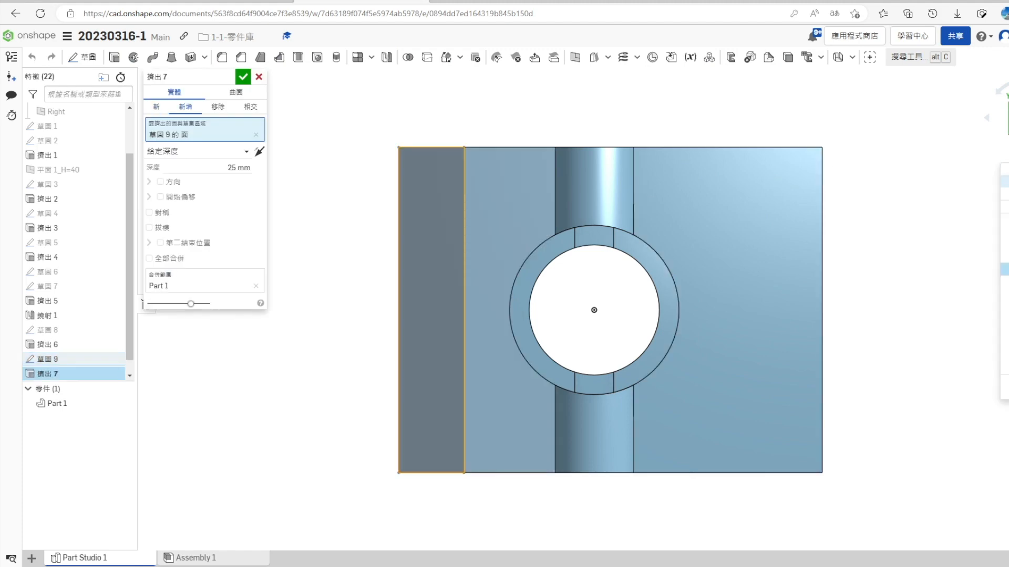
left_click(1005, 194)
left_click(227, 1)
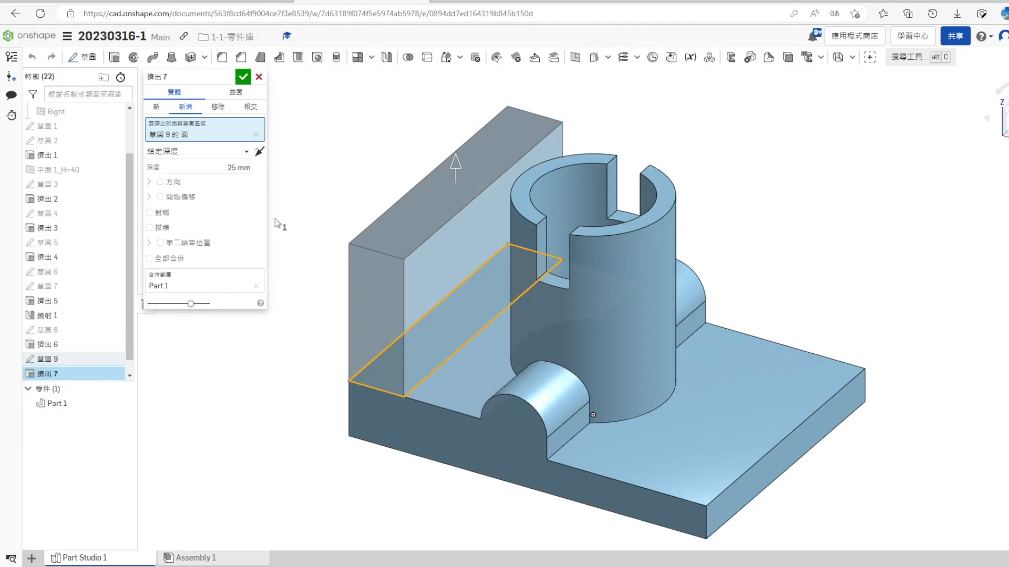
left_click(177, 152)
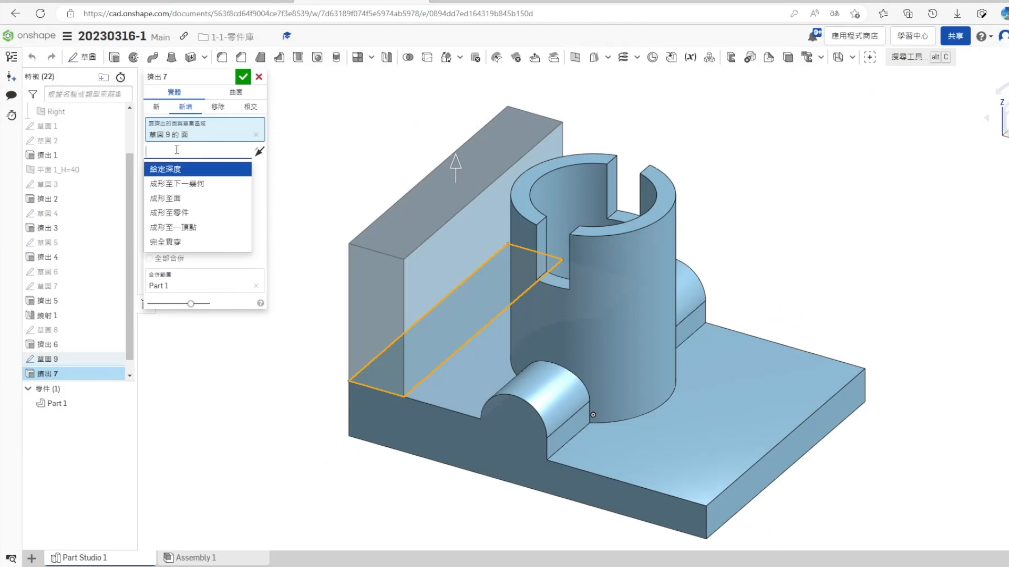
left_click(192, 199)
left_click(149, 188)
left_click(460, 383)
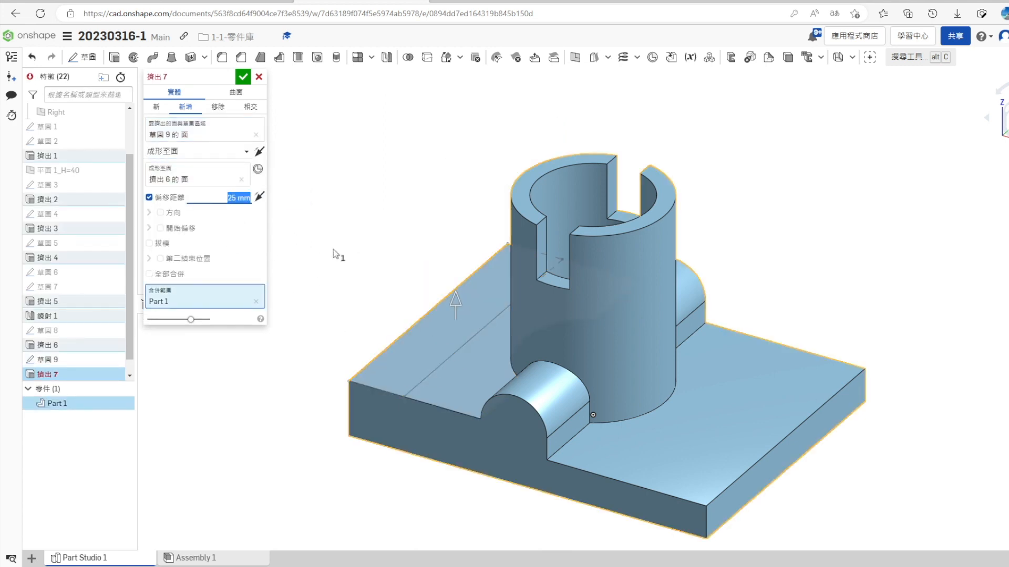
left_click(162, 215)
left_click(163, 215)
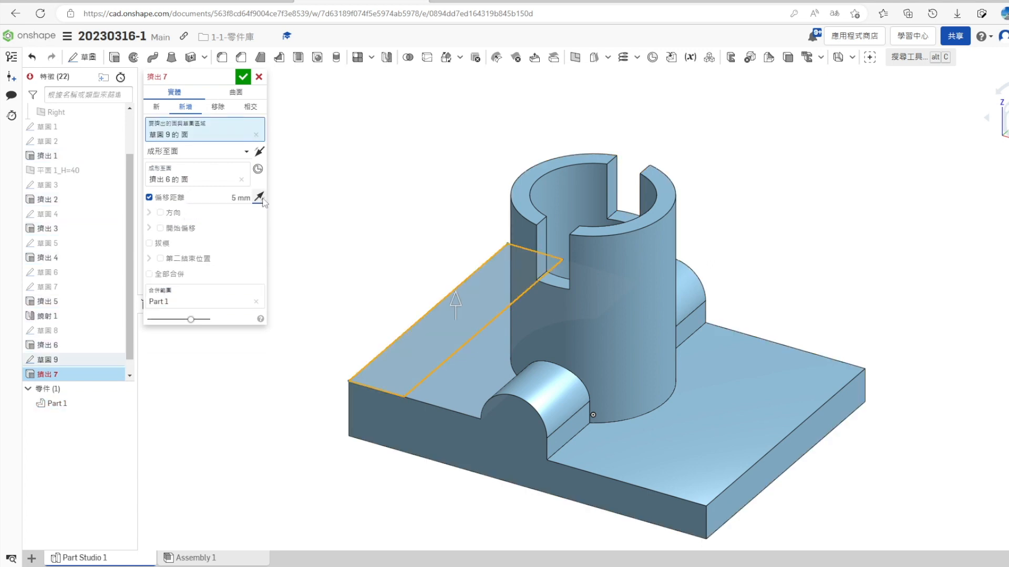
left_click(243, 77)
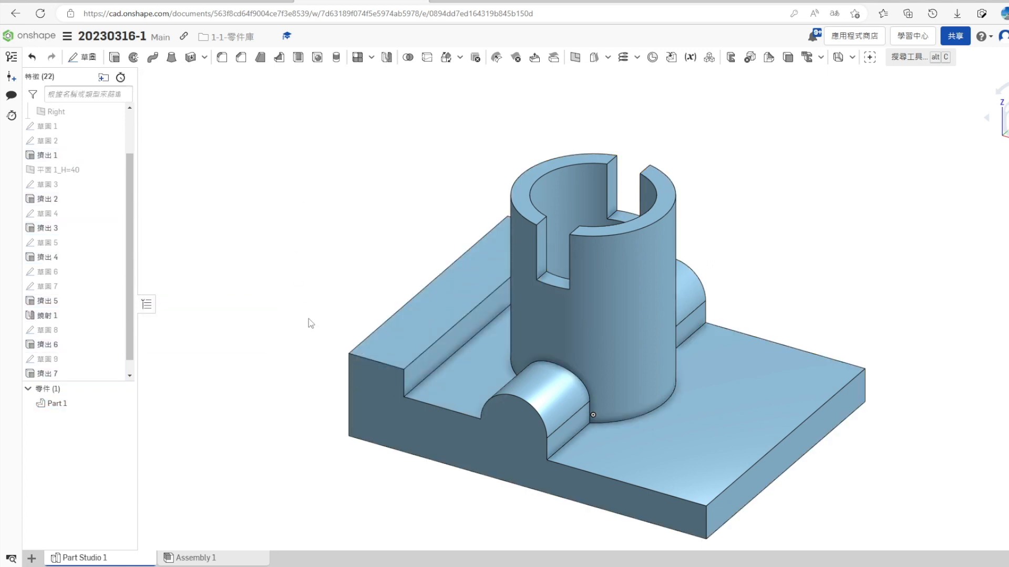
- Check the reference drawing and start a 2 mm fillet on the front boss's base edge, its joint with the cylinder, and the cylinder's foot
mouse_move(308, 424)
right_mouse_down()
mouse_move(331, 435)
mouse_move(331, 412)
mouse_move(309, 447)
mouse_move(331, 459)
mouse_move(322, 419)
mouse_move(304, 413)
mouse_move(317, 424)
right_mouse_up()
key("alt+Tab")
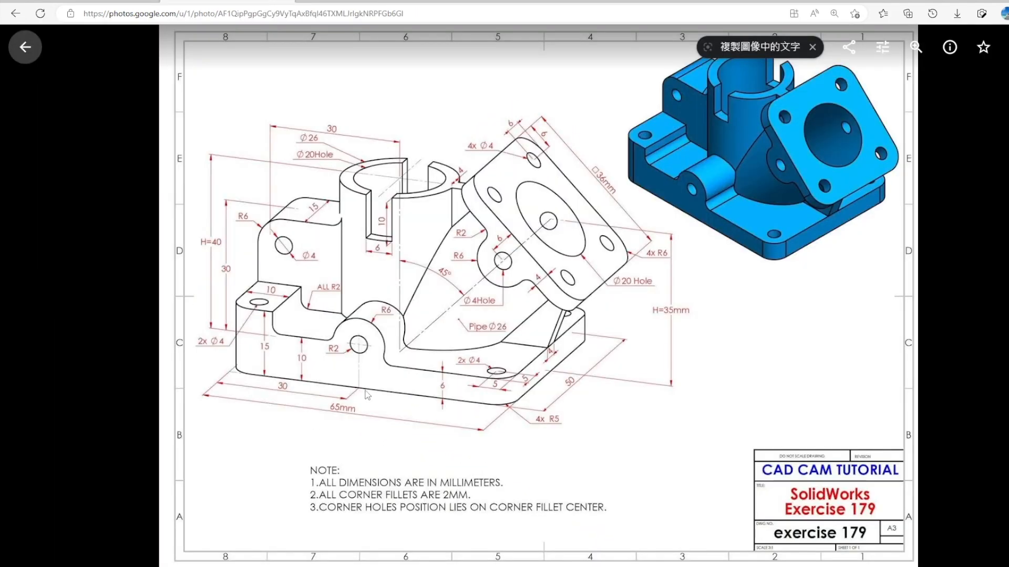
key("alt+Tab")
left_click(221, 57)
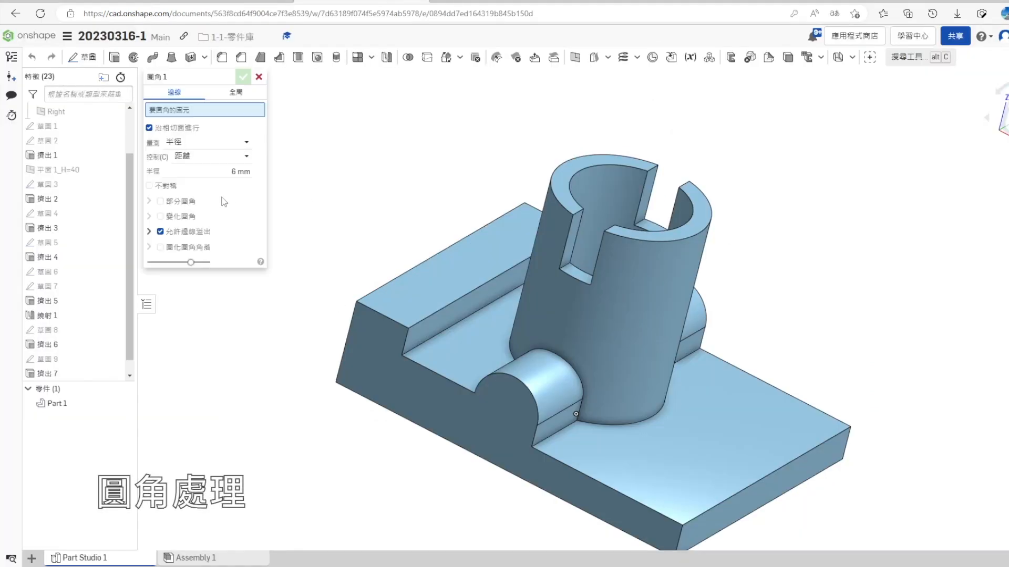
left_click(216, 168)
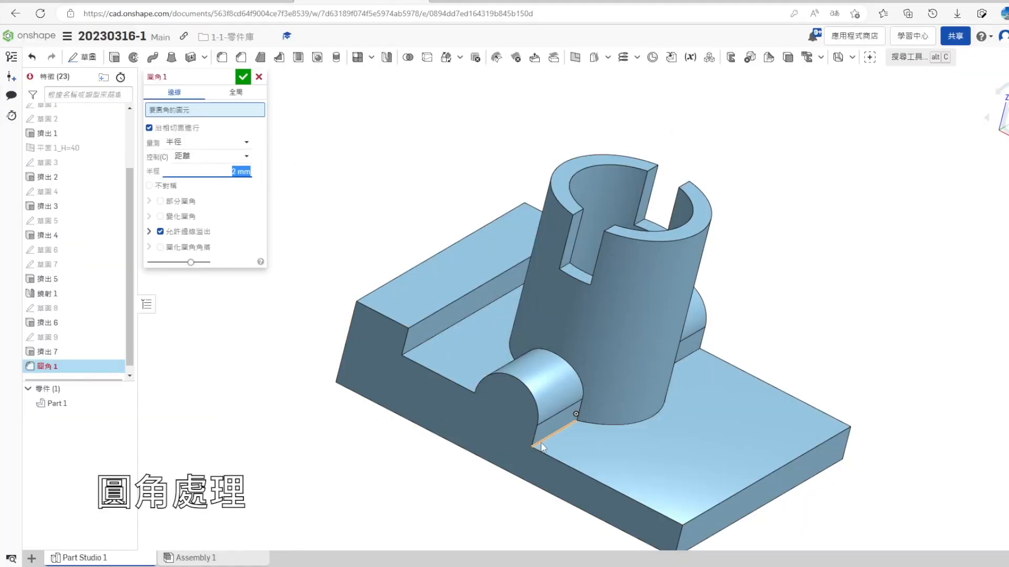
left_click(544, 441)
left_click(607, 425)
left_click(595, 424)
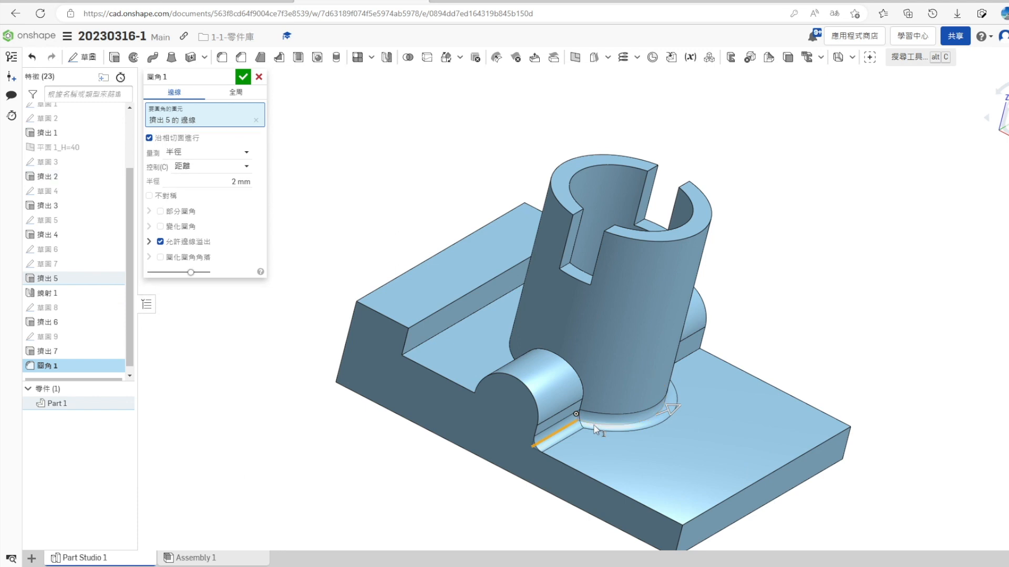
left_click(581, 386)
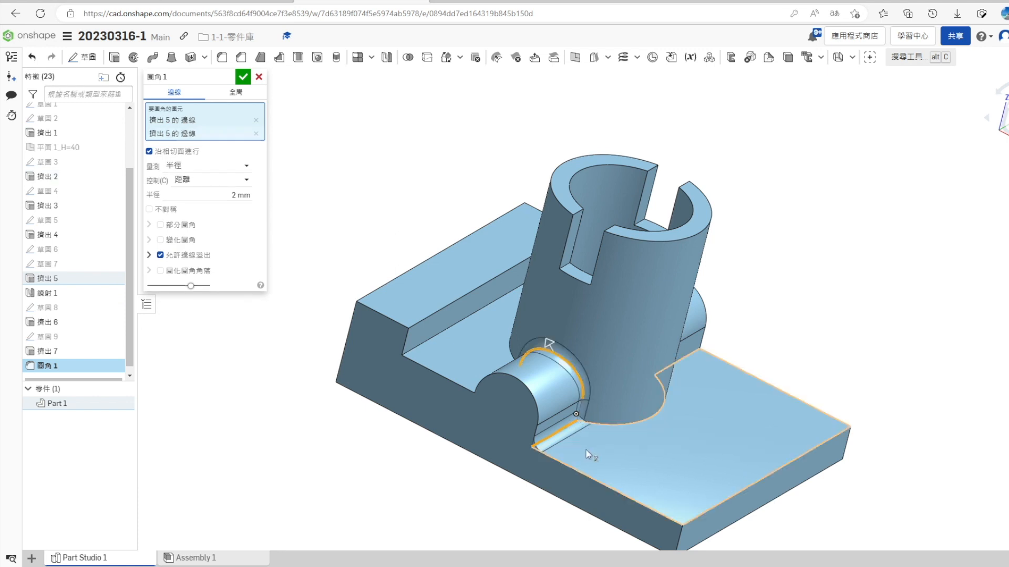
left_click(609, 425)
- Add the remaining edges around the opposite boss and the cylinder's base to the 2 mm fillet and finish it
right_click_drag(517, 496, 500, 390)
left_click(499, 390)
left_click(489, 326)
right_click_drag(488, 326, 537, 171)
left_click(534, 170)
right_click_drag(626, 201, 581, 257)
left_click(581, 190)
left_click(242, 75)
- Check the reference drawing and apply a 2 mm fillet to the inner bottom edge of the raised end strip
scroll(447, 362, "up", 2)
right_click_drag(473, 434, 416, 449)
key("ctrl+shift+Tab")
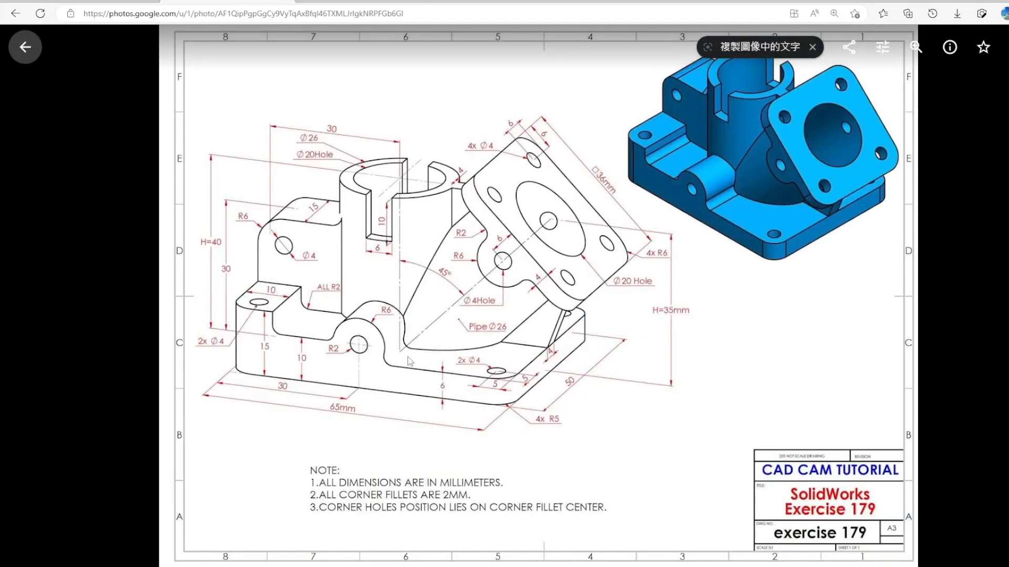
key("ctrl+Tab")
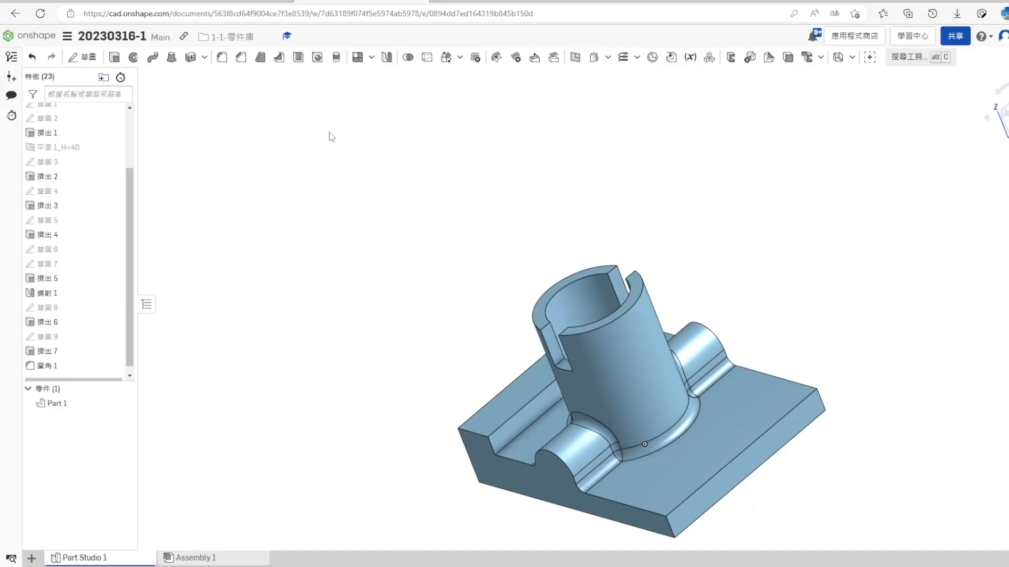
left_click(222, 56)
left_click(534, 423)
right_click_drag(533, 424, 506, 494)
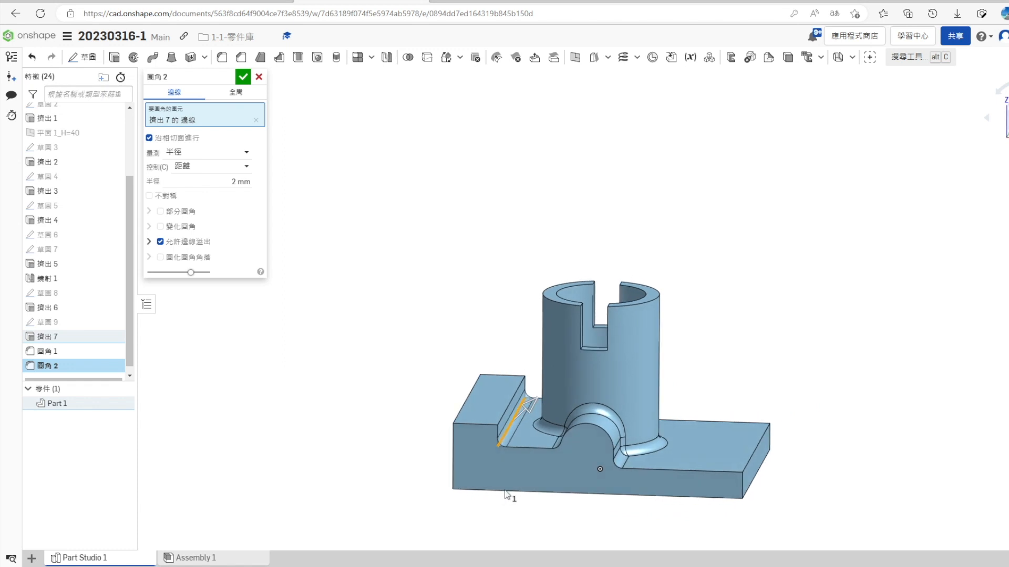
left_click(242, 76)
- Reorder the boss and cylinder fillet feature so it comes directly after 擠出 6 in the feature history
mouse_move(421, 409)
right_mouse_down()
mouse_move(401, 416)
mouse_move(414, 428)
mouse_move(419, 419)
right_mouse_up()
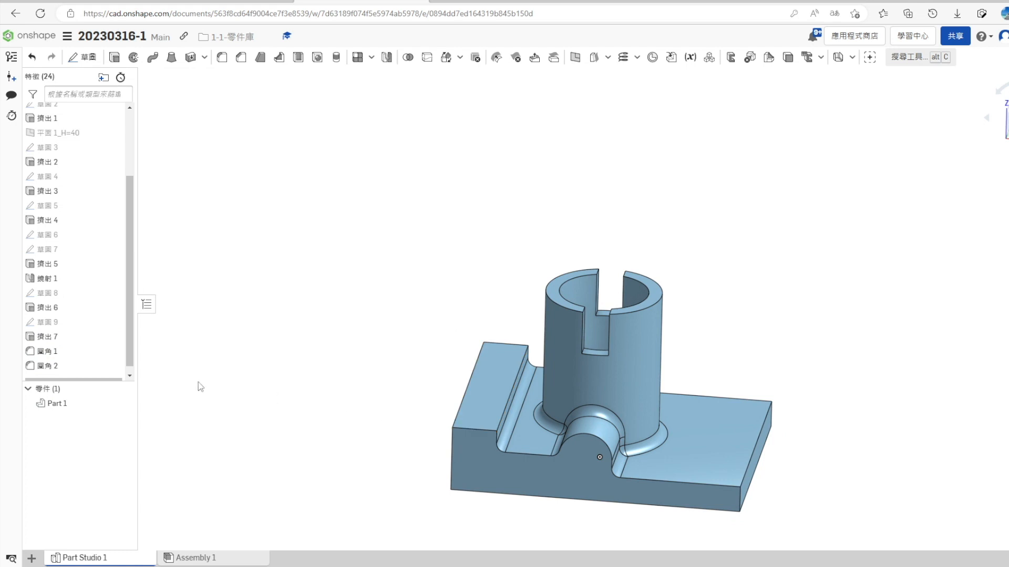
left_click(68, 315)
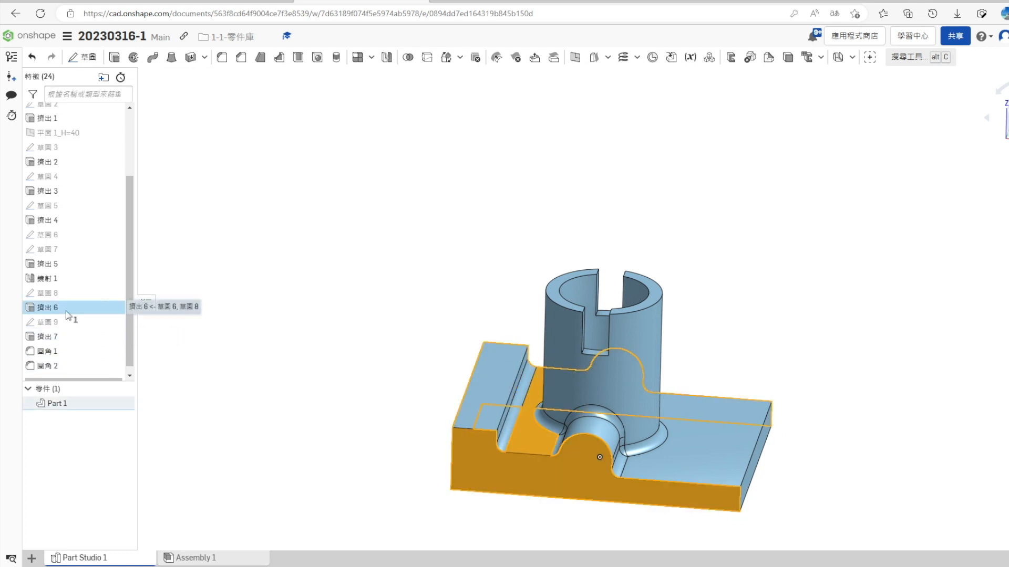
left_click_drag(63, 351, 79, 321)
- Check the reference drawing and create a plane offset 10 mm downward from the cylinder's top face
key("ctrl+shift+Tab")
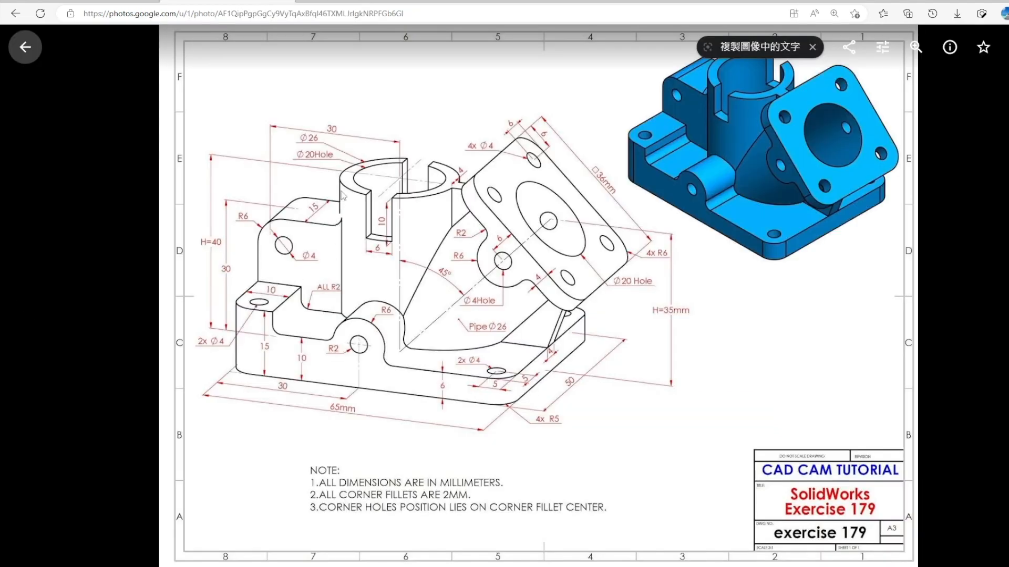
key("ctrl+Tab")
scroll(576, 287, "up", 3)
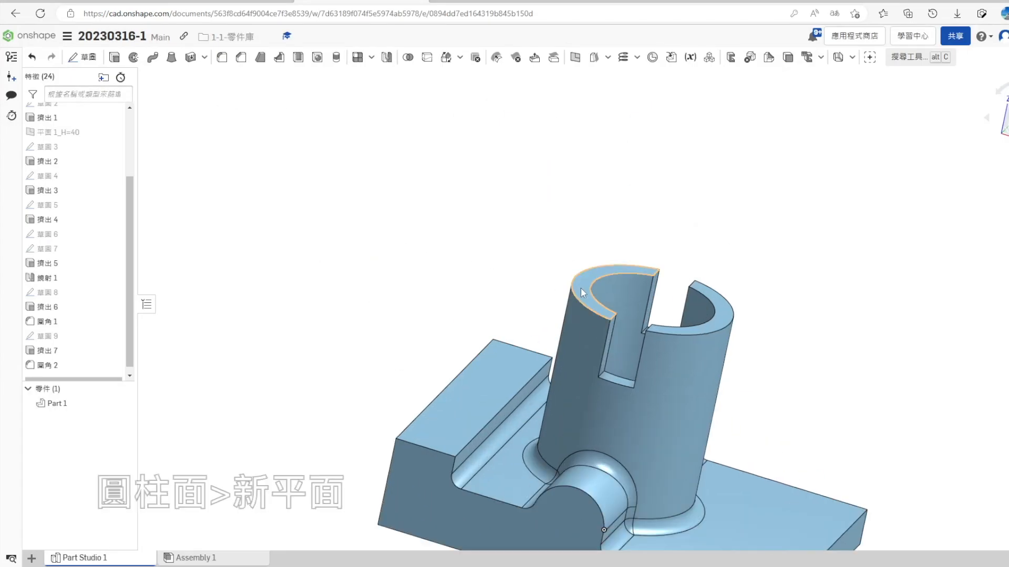
left_click(581, 284)
left_click(574, 56)
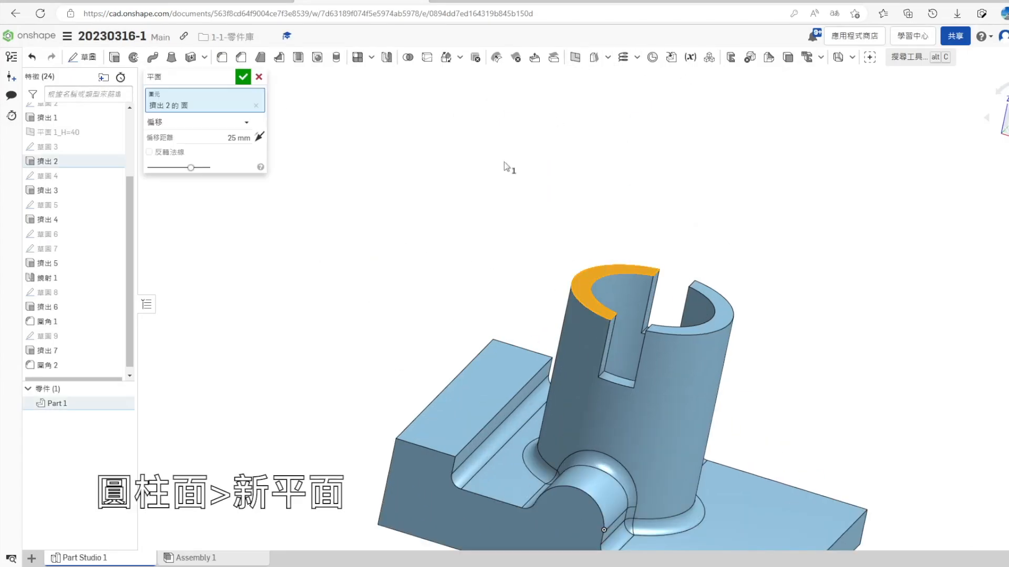
left_click(245, 138)
key("Return")
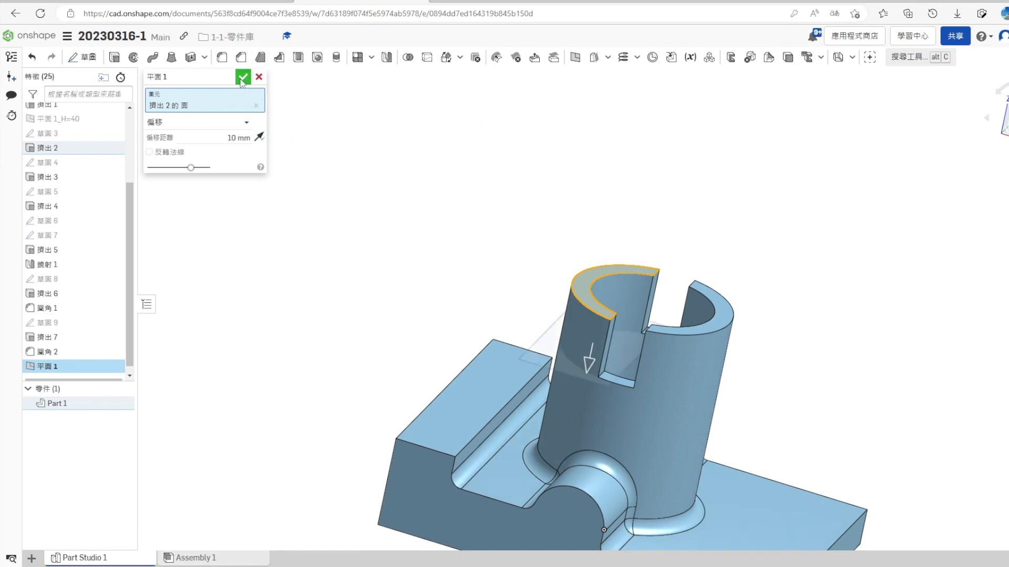
- Start a sketch on the new offset plane, view it straight on, and draw a rectangle between the base's left edge and the cylinder
right_click(571, 315)
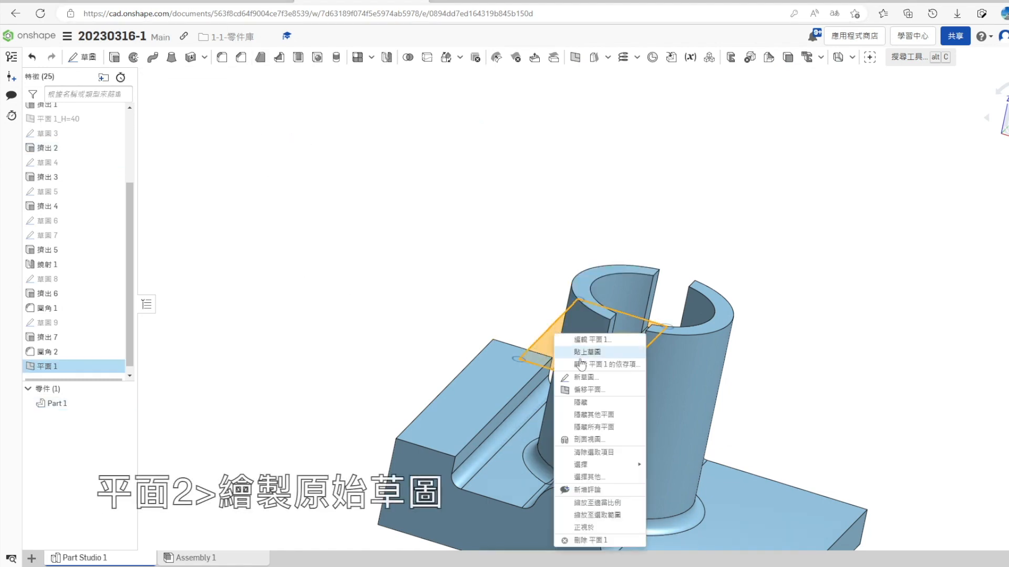
left_click(594, 313)
key("n")
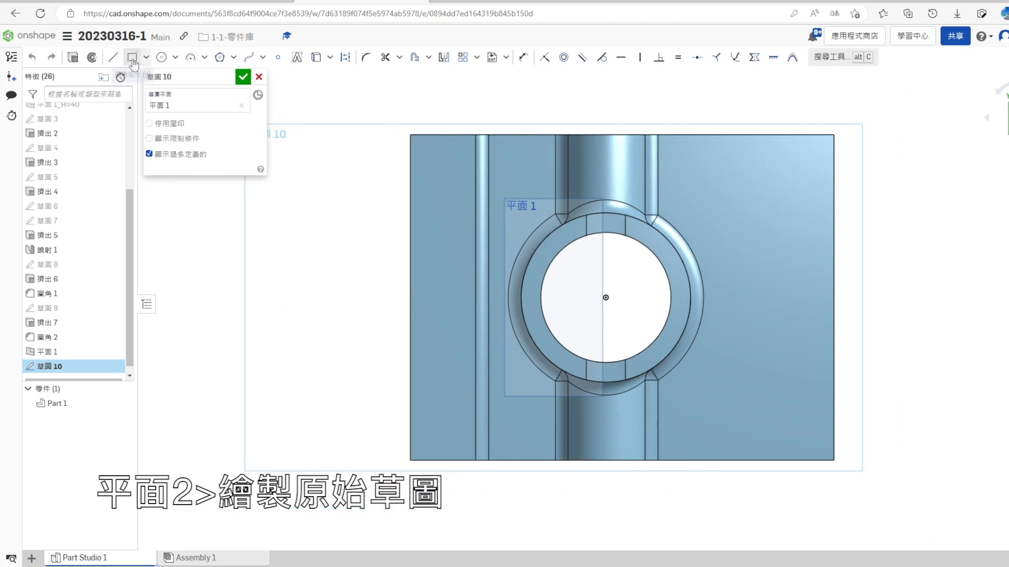
left_click(512, 340)
key("Escape")
- Make the rectangle's outer side coincident with the base's left edge and its two inner corners coincident with the cylinder's outer circle
left_click(429, 305)
left_click(410, 304)
left_click(544, 57)
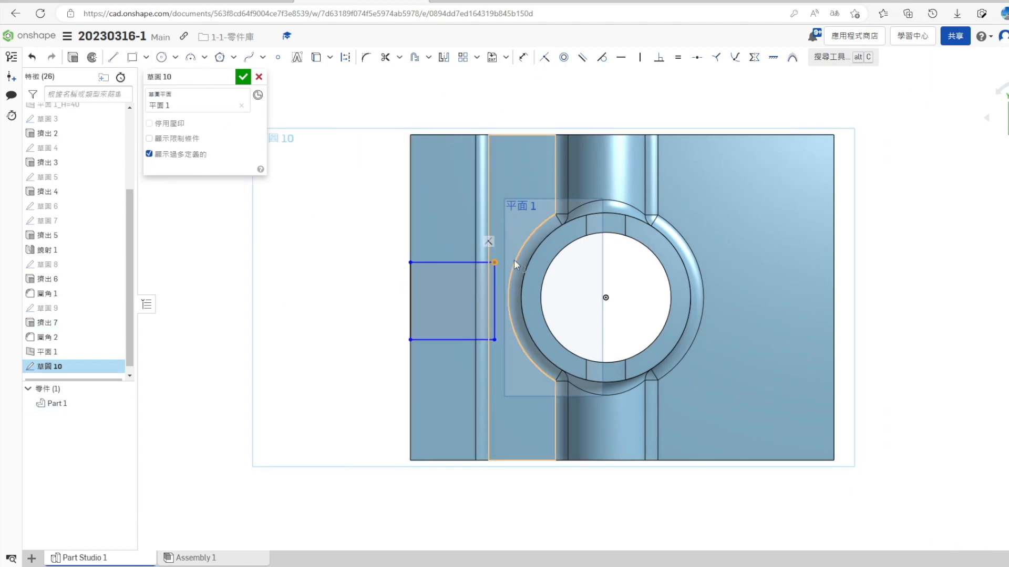
left_click(544, 59)
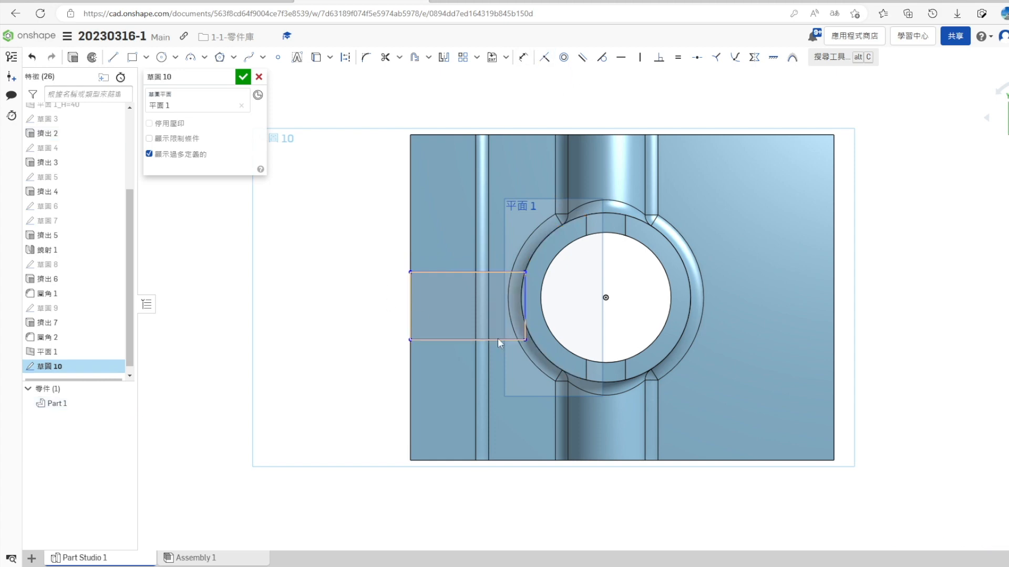
left_click(528, 340)
left_click(539, 245)
left_click(544, 57)
- Check the reference drawing, dimension the rectangle's width, and finish the sketch
key("s")
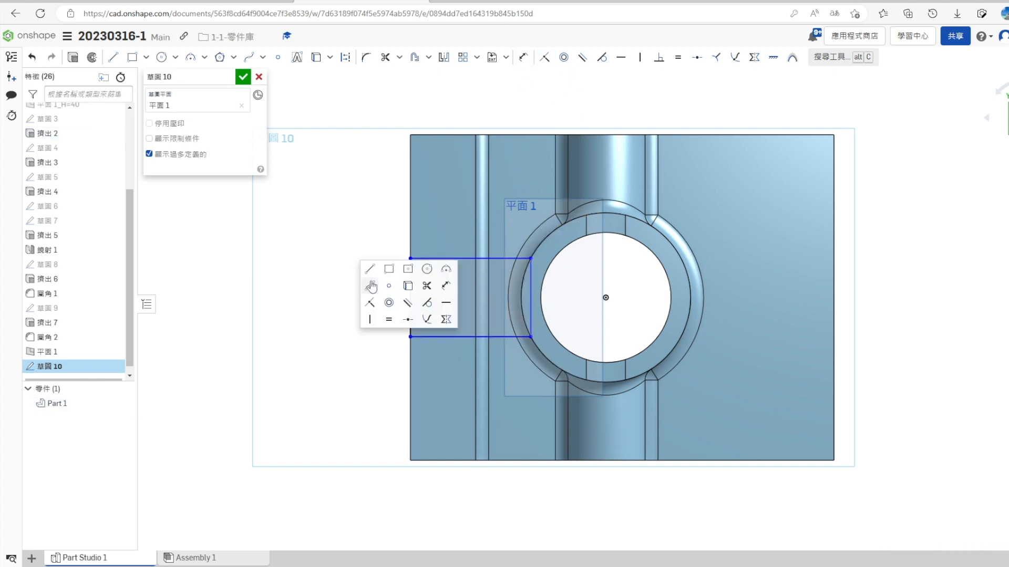
left_click(448, 287)
key("ctrl+shift+Tab")
key("ctrl+Tab")
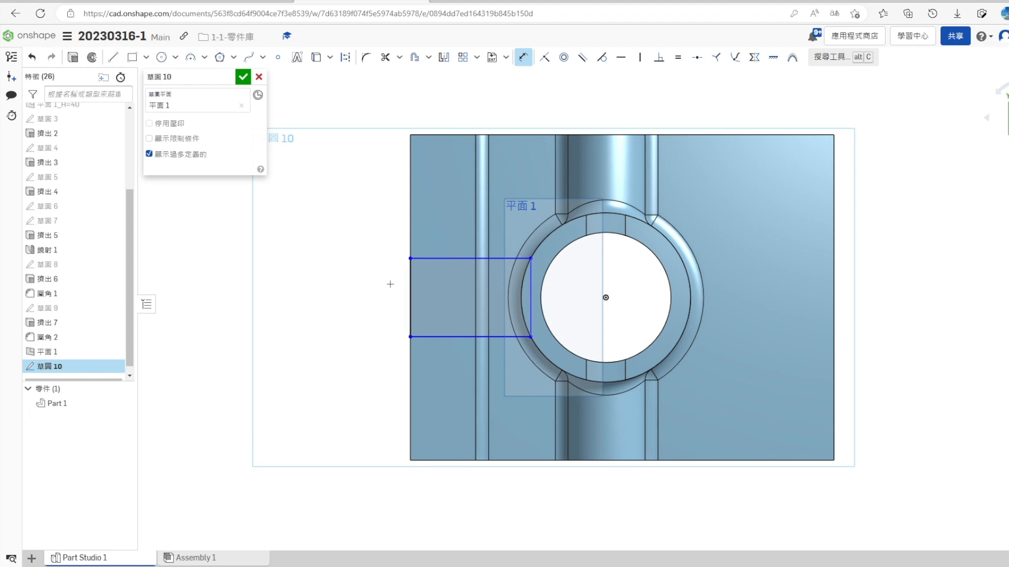
key("Return")
left_click(245, 80)
- Create another sketch on the offset plane that reuses the rectangle's outline as the profile for the upright block
right_click_drag(386, 436, 404, 320)
right_click(521, 156)
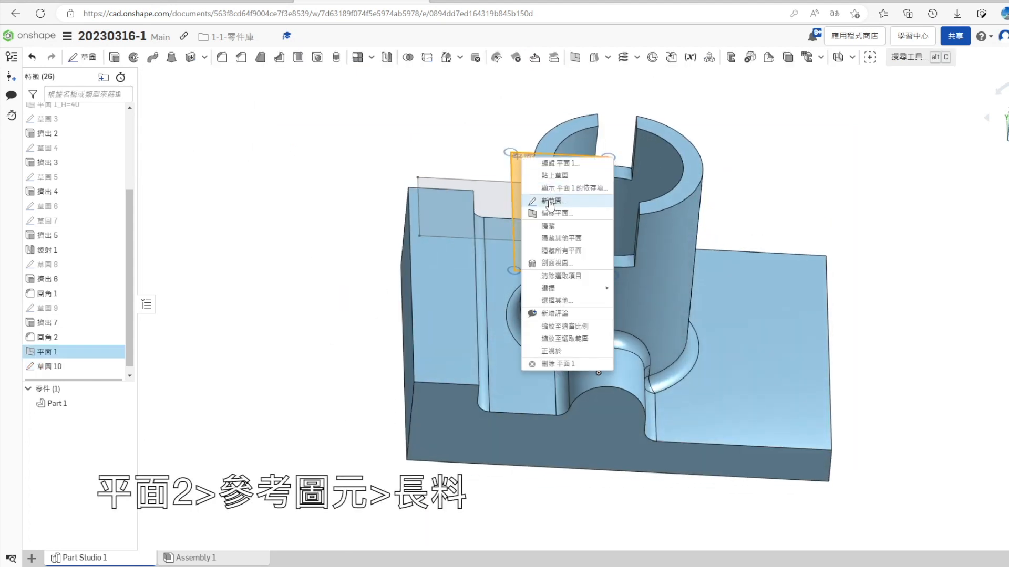
left_click(550, 201)
left_click(73, 58)
- Extrude the reused profile downward with the up-to-face end condition onto the base, adding it to Part 1
left_click(242, 152)
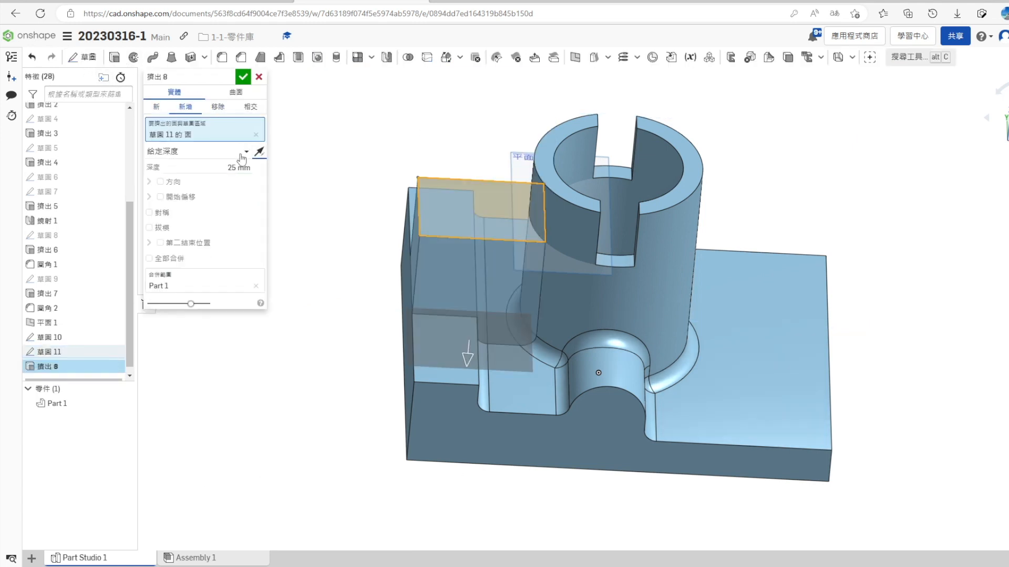
left_click(231, 189)
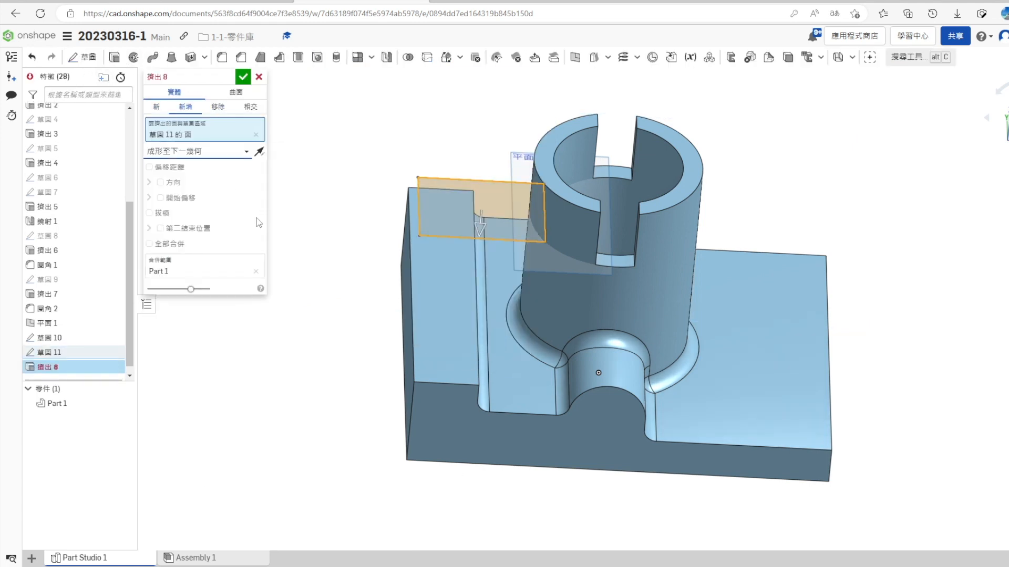
left_click(240, 156)
left_click(169, 198)
left_click(401, 351)
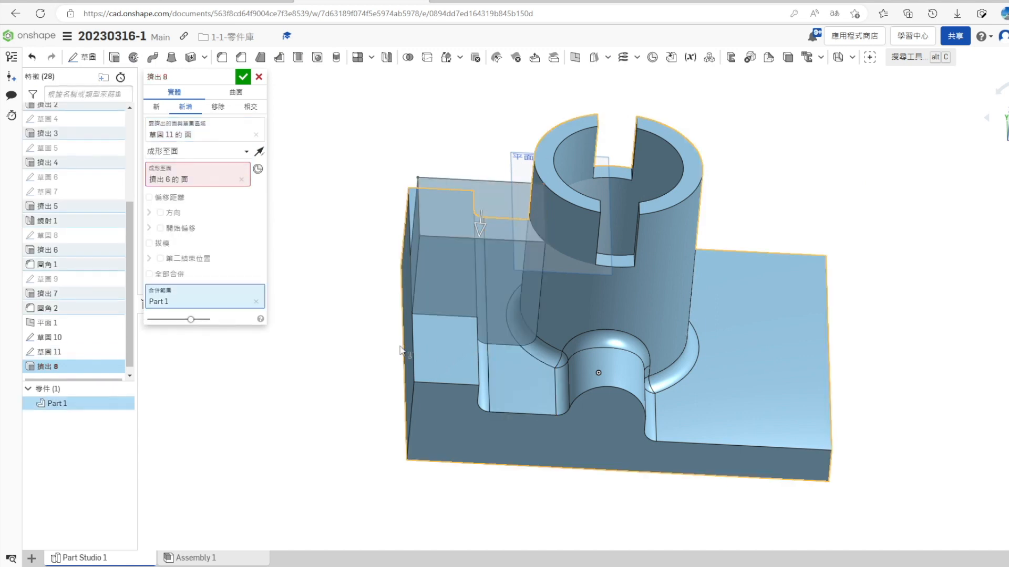
right_click_drag(407, 391, 394, 376)
left_click(243, 77)
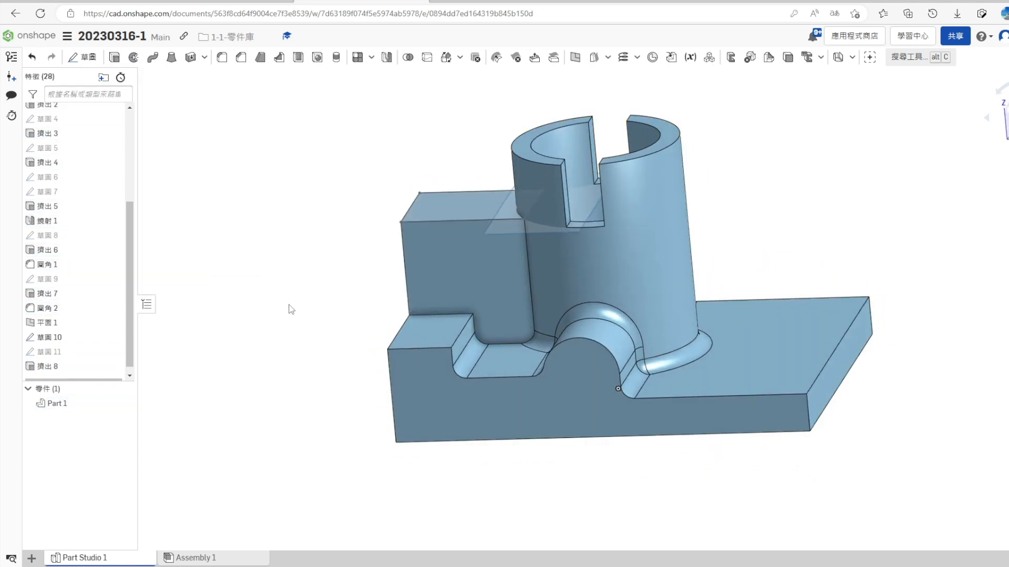
- Hide the 10 mm offset plane and the original rectangle sketch
right_click_drag(289, 308, 275, 309)
left_click(113, 316)
mouse_move(208, 319)
right_mouse_down()
mouse_move(281, 378)
mouse_move(306, 349)
mouse_move(299, 379)
mouse_move(209, 364)
mouse_move(290, 395)
mouse_move(257, 378)
right_mouse_up()
left_click(114, 329)
- Check the reference drawing and round the upper outer edge of the upright block with a 6 mm fillet
key("ctrl+shift+Tab")
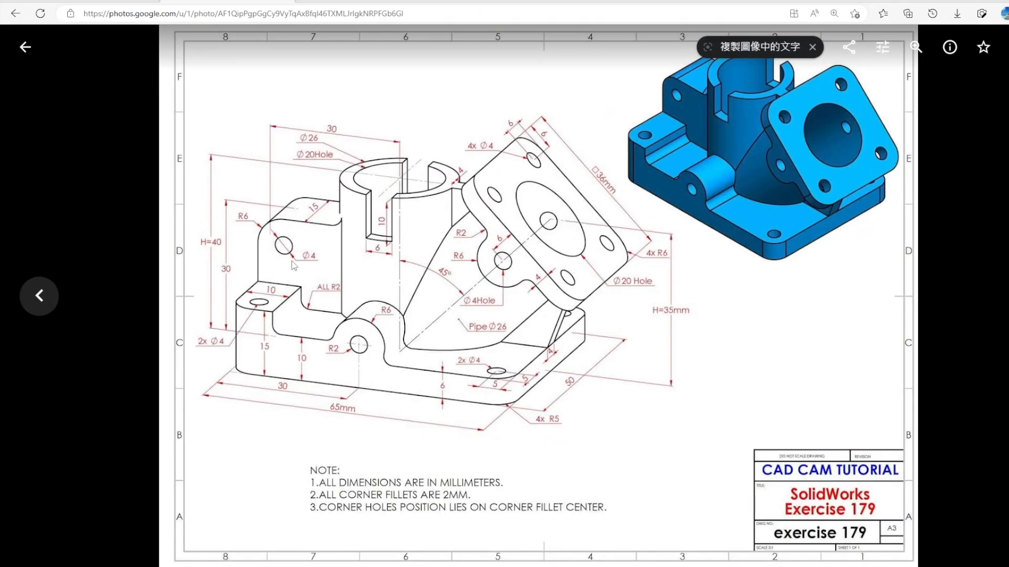
key("ctrl+Tab")
key("s")
left_click(319, 208)
left_click(244, 172)
left_click(491, 190)
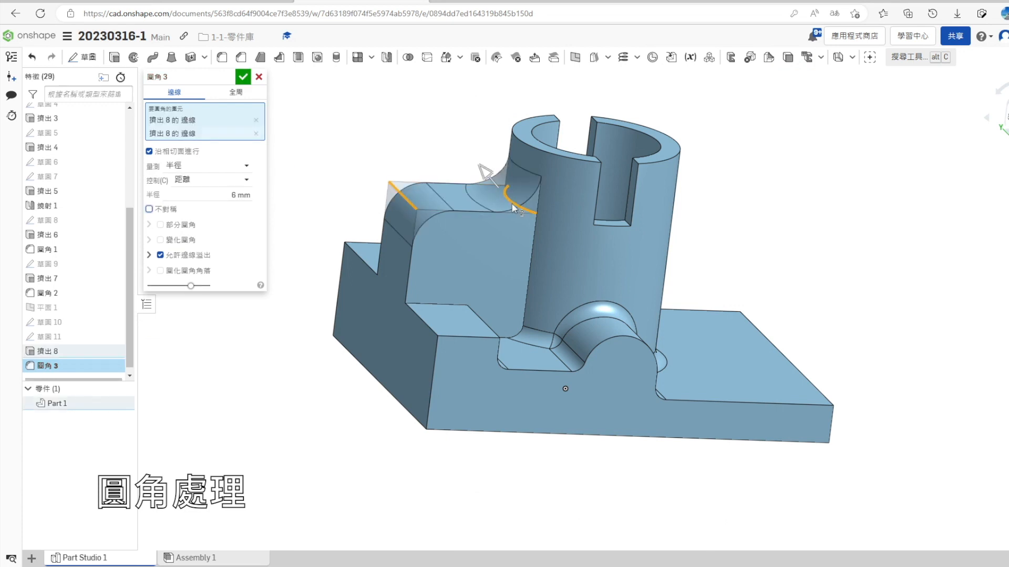
key("Return")
- Apply a 2 mm fillet to the curved edge where the upright block's top meets the cylinder
left_click(223, 58)
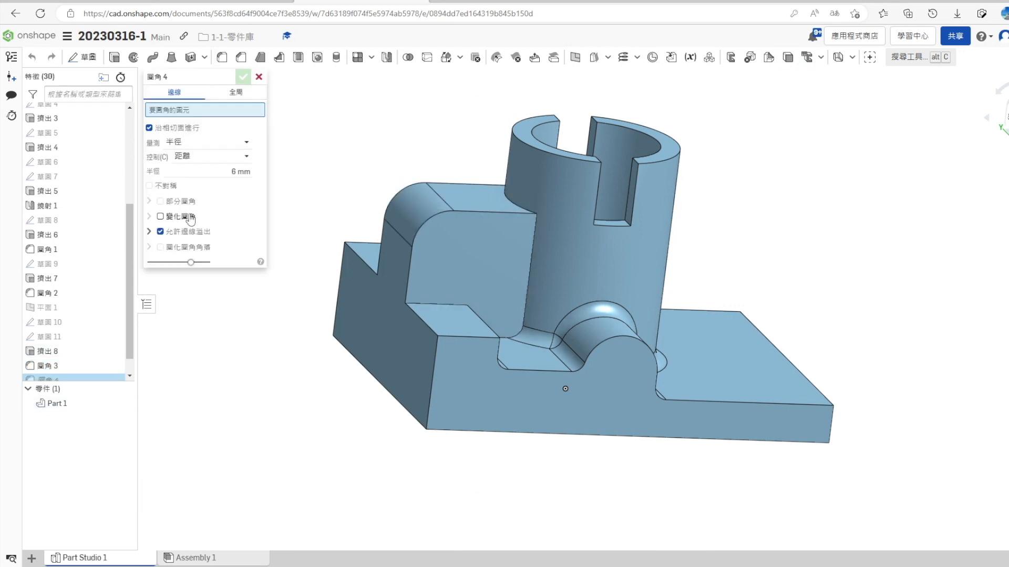
left_click(202, 174)
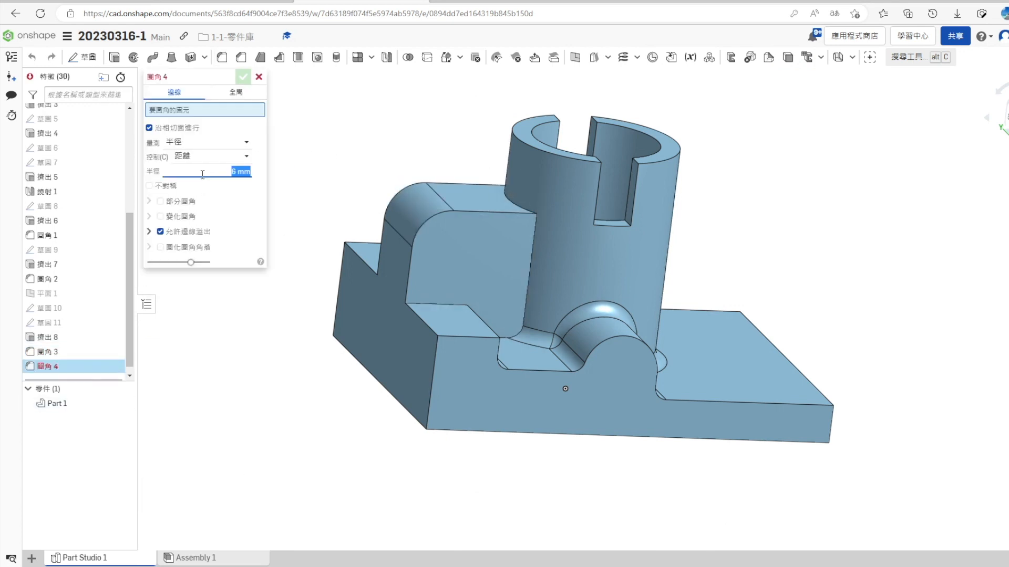
left_click(518, 208)
left_click(242, 77)
- Enlarge the feature list and round the two vertical corners at the base's low end with a 5 mm fillet
right_click_drag(378, 407, 302, 408)
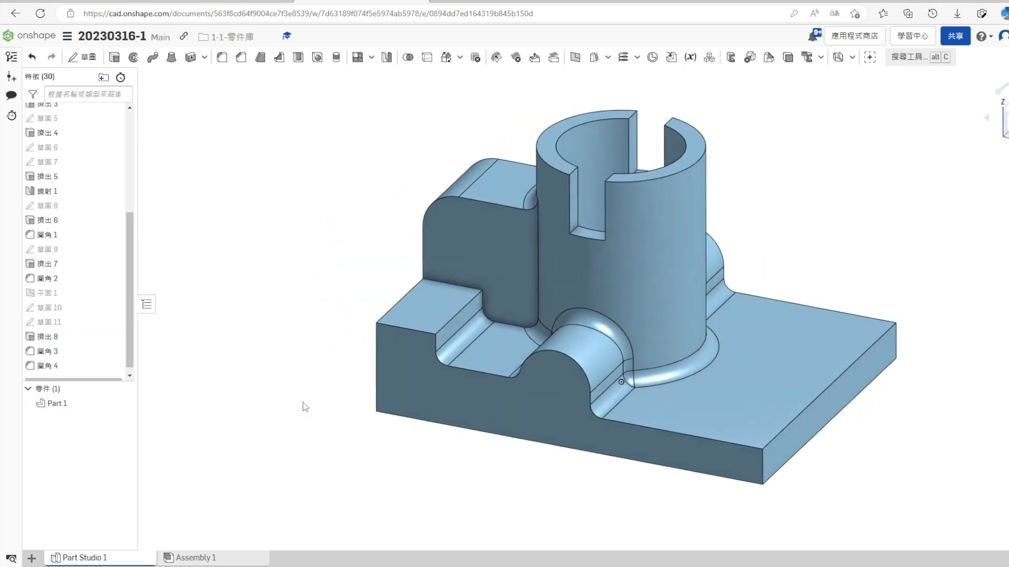
scroll(301, 404, "down", 2)
scroll(574, 366, "up", 2)
right_click_drag(423, 488, 427, 496)
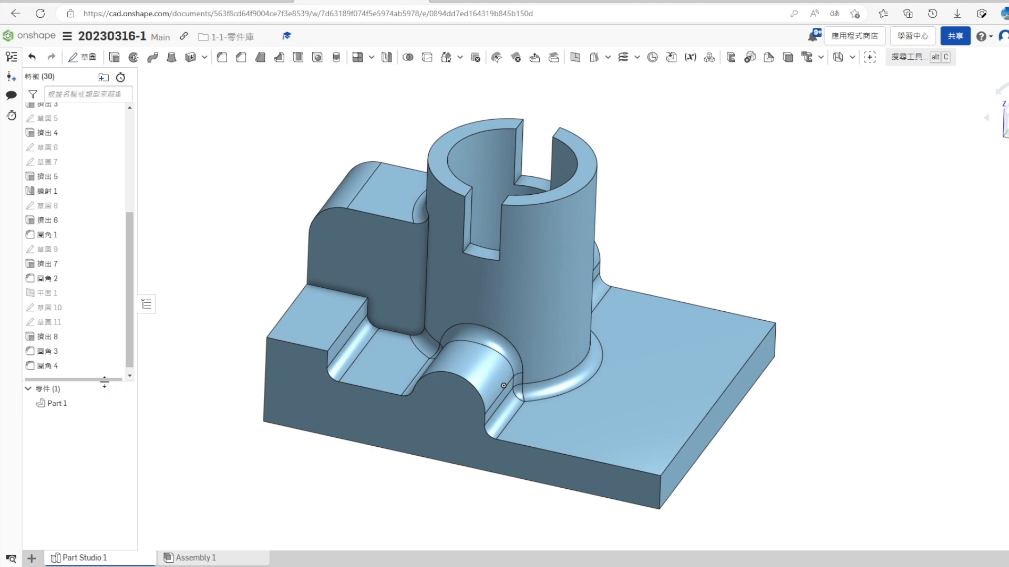
left_click_drag(105, 382, 104, 519)
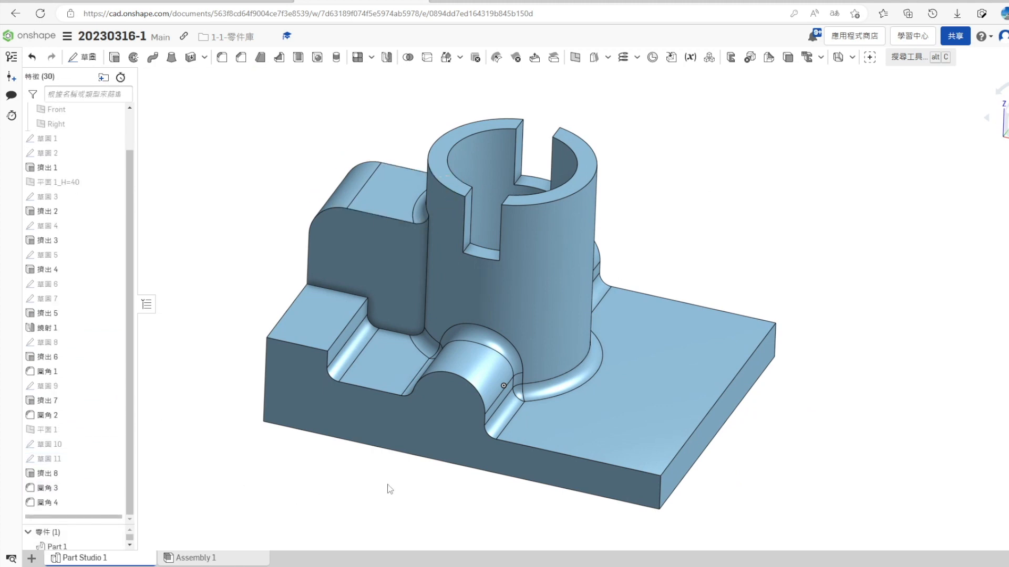
key("shift+f")
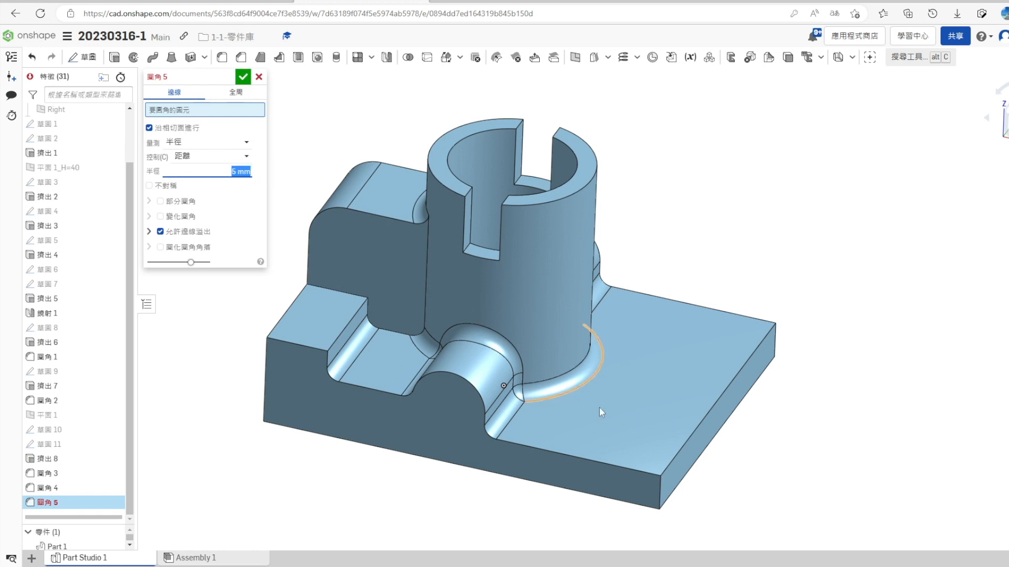
left_click(659, 488)
left_click(775, 341)
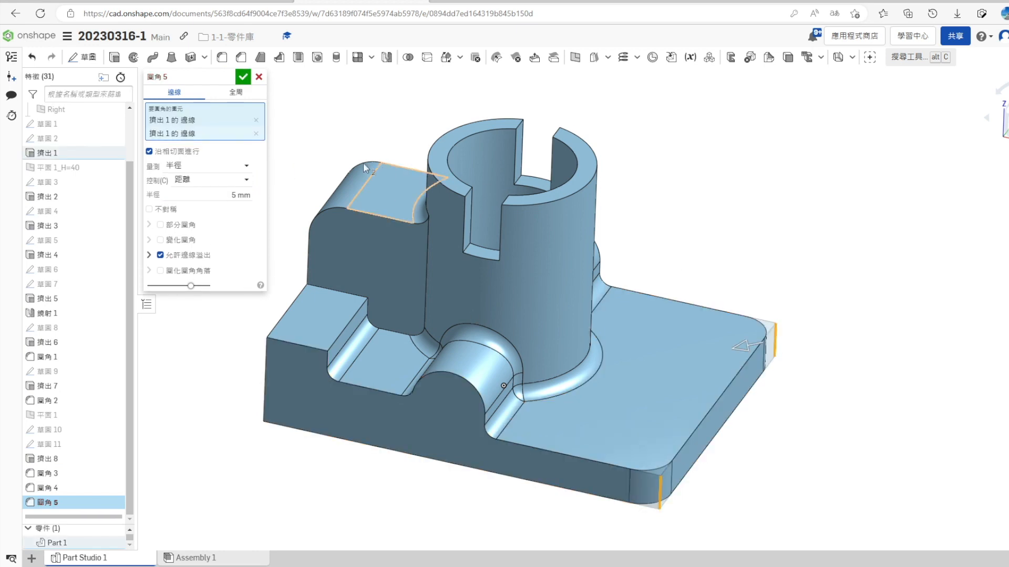
left_click(243, 77)
- Round the two vertical corners at the base's raised end with a 5 mm fillet
left_click(222, 57)
left_click(265, 378)
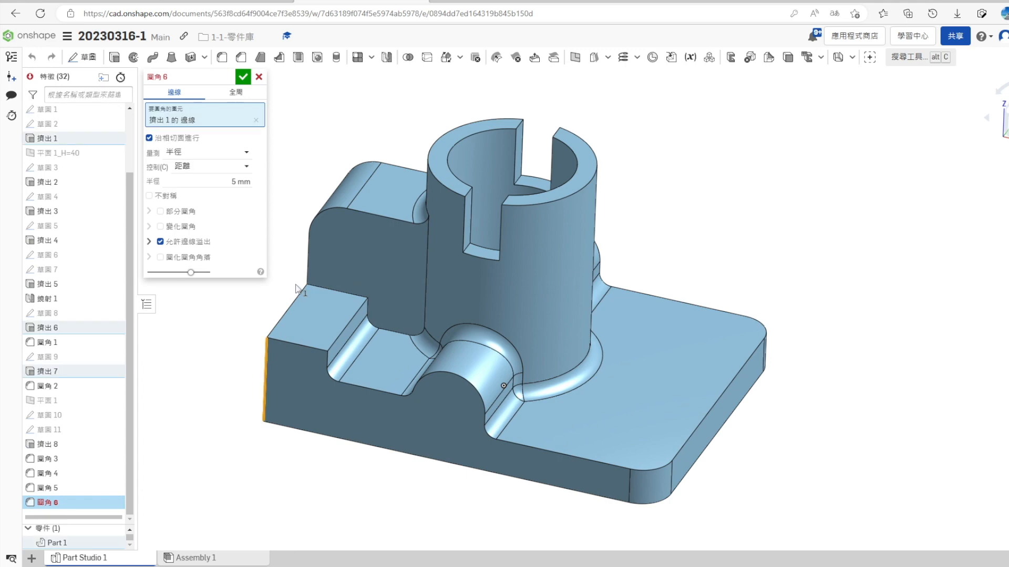
right_click_drag(266, 378, 320, 271)
left_click(296, 100)
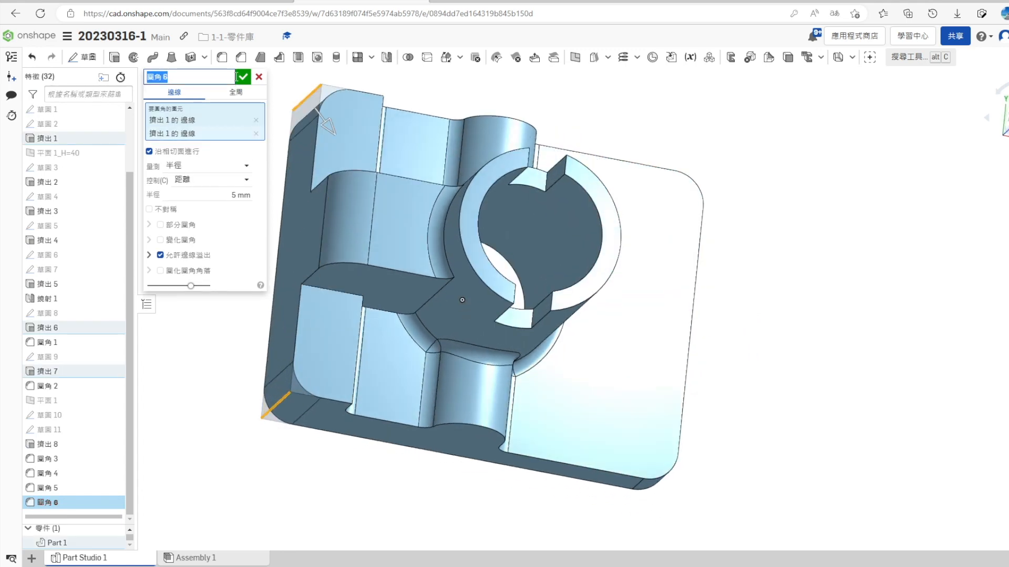
left_click(243, 78)
left_click(1003, 257)
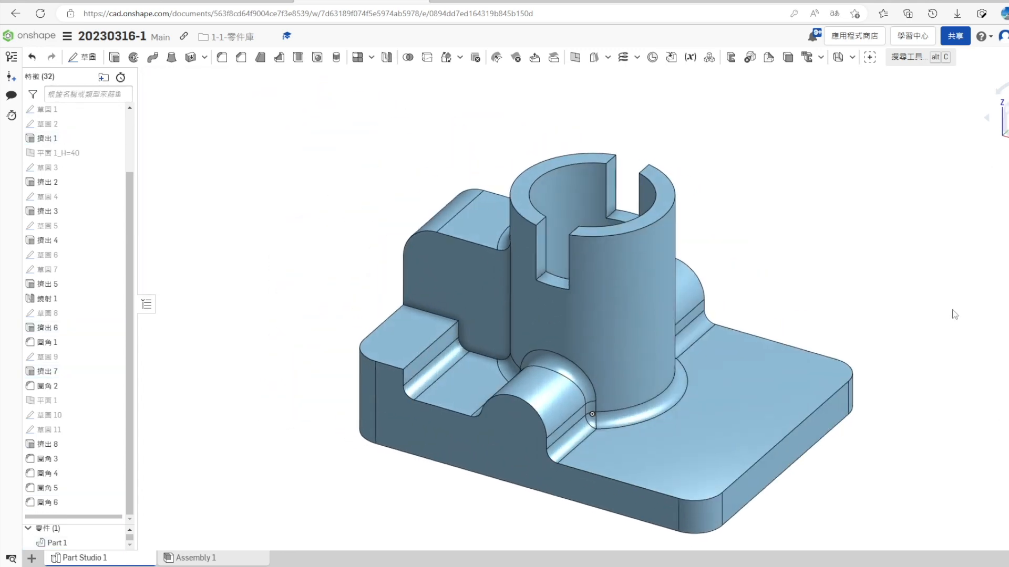
- Start a sketch on the Front plane, show the Right plane, and draw a slanted construction line upward from the origin
scroll(685, 370, "down", 3)
scroll(685, 370, "up", 2)
mouse_move(834, 409)
right_mouse_down()
mouse_move(780, 457)
mouse_move(812, 411)
mouse_move(830, 405)
right_mouse_up()
scroll(64, 240, "up", 3)
right_click(65, 154)
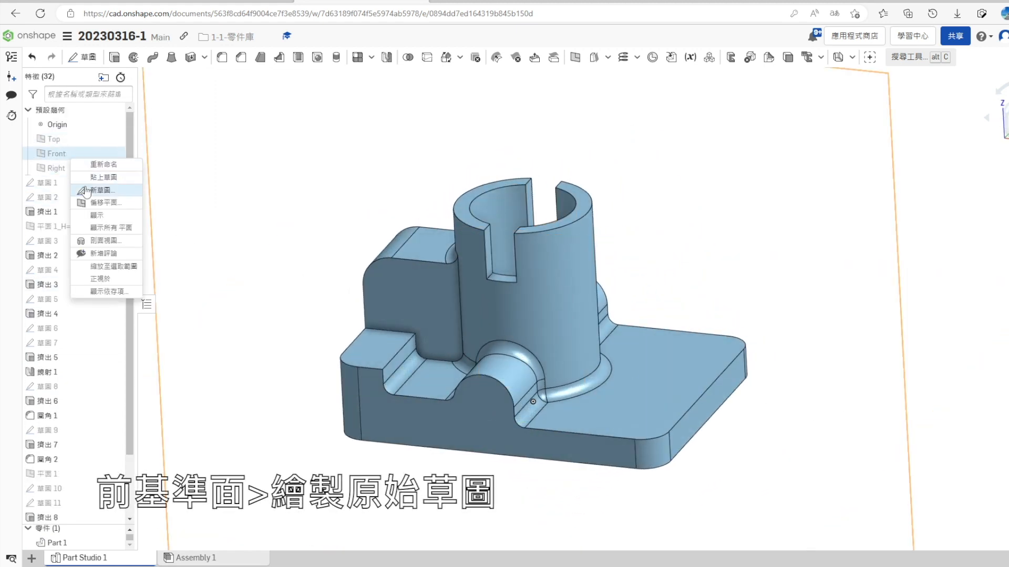
left_click(87, 191)
key("n")
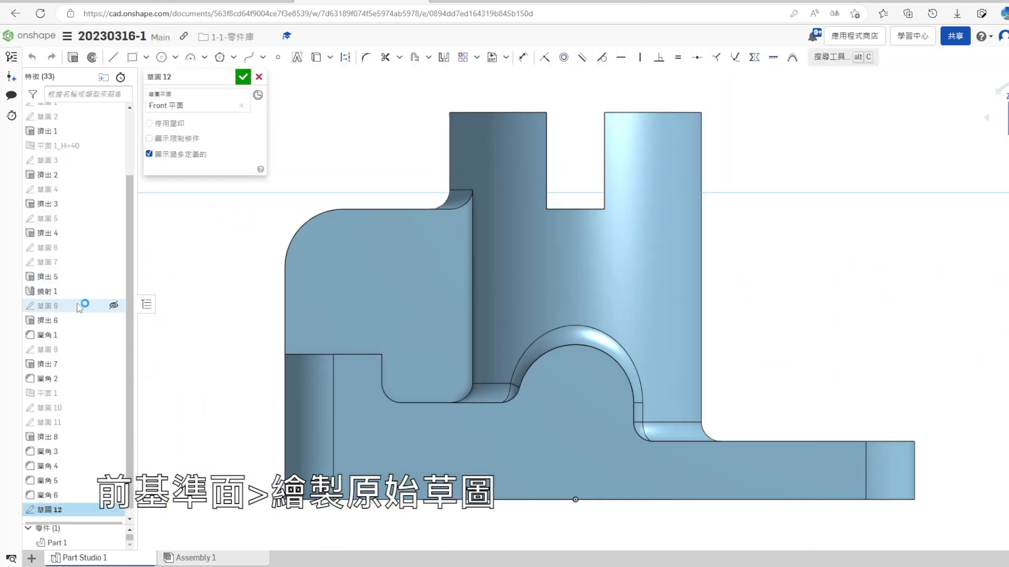
scroll(81, 304, "up", 3)
left_click(113, 168)
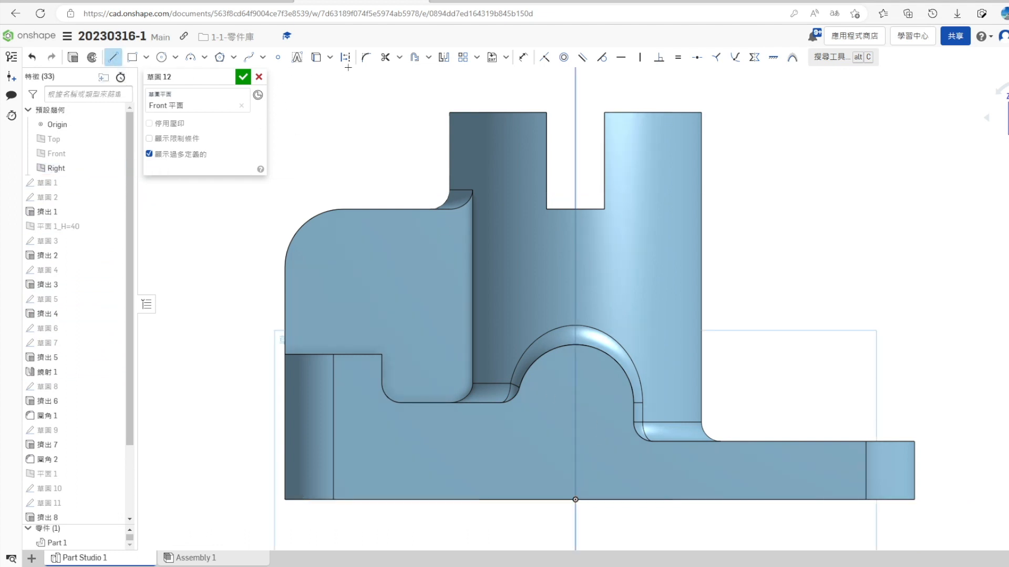
left_click(756, 150)
key("Escape")
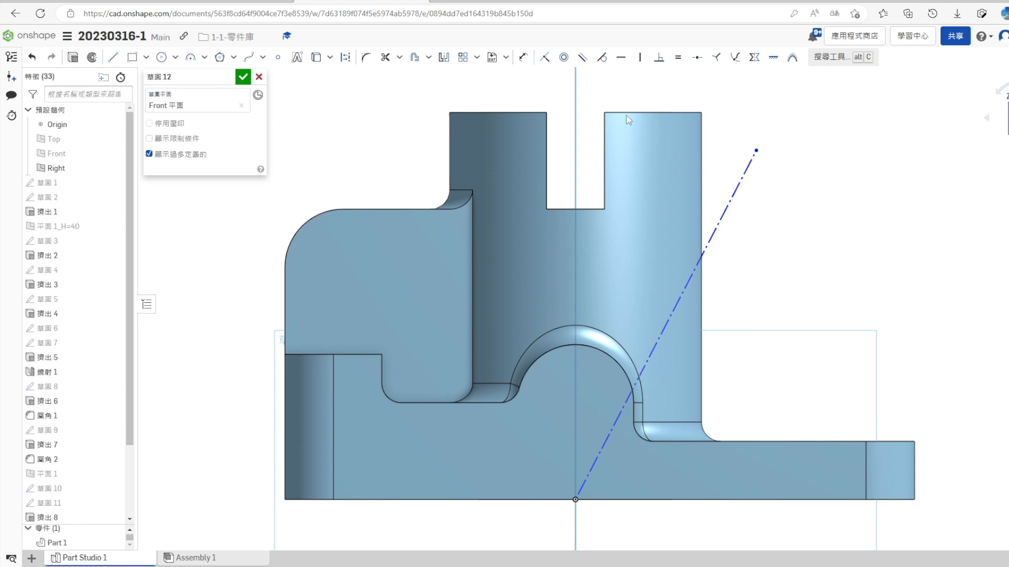
- Dimension the construction line at 45° from the Right plane with its upper end 35 mm above the base's bottom, and finish the sketch
left_click(737, 191)
left_click(576, 227)
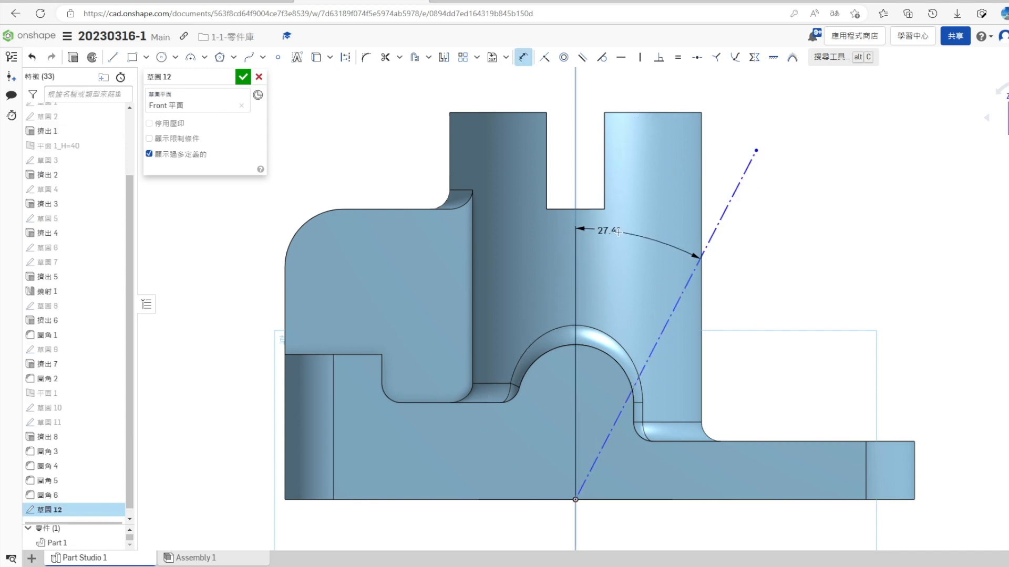
key("Return")
scroll(867, 305, "down", 5)
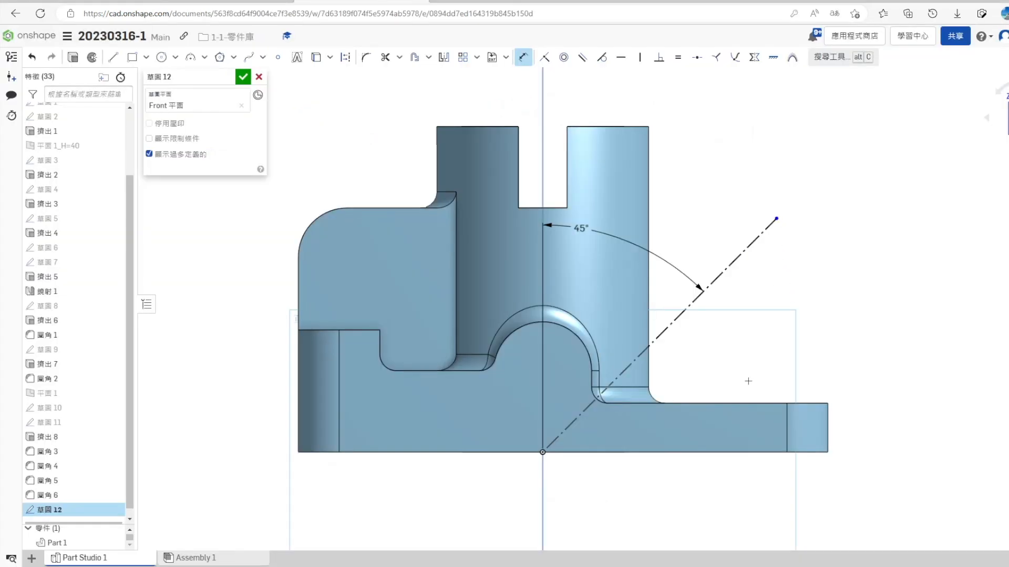
left_click(625, 451)
left_click(913, 353)
type("35")
key("Return")
left_click(248, 82)
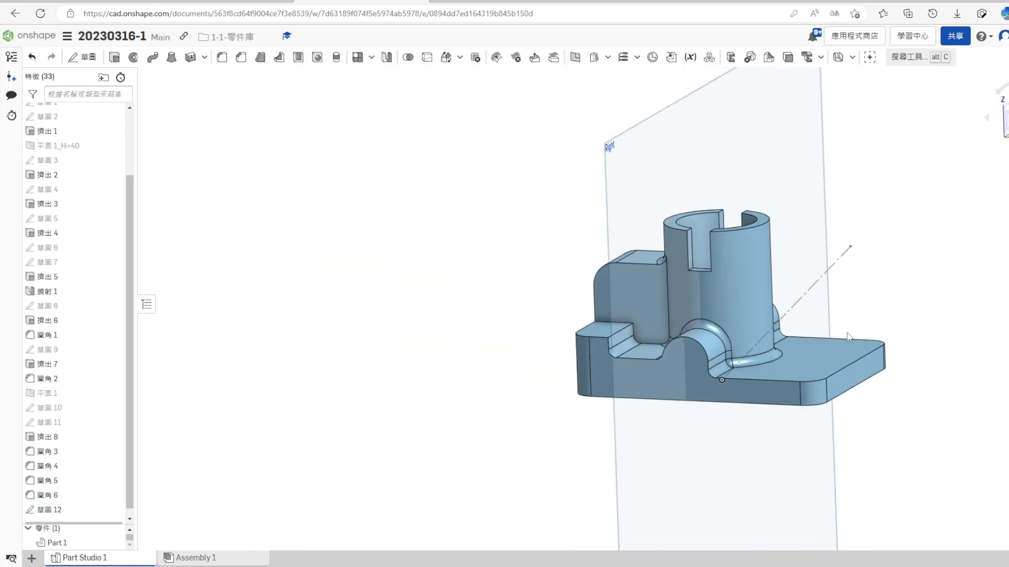
- Create a plane through the construction line's upper endpoint, perpendicular to the line
left_click(846, 251)
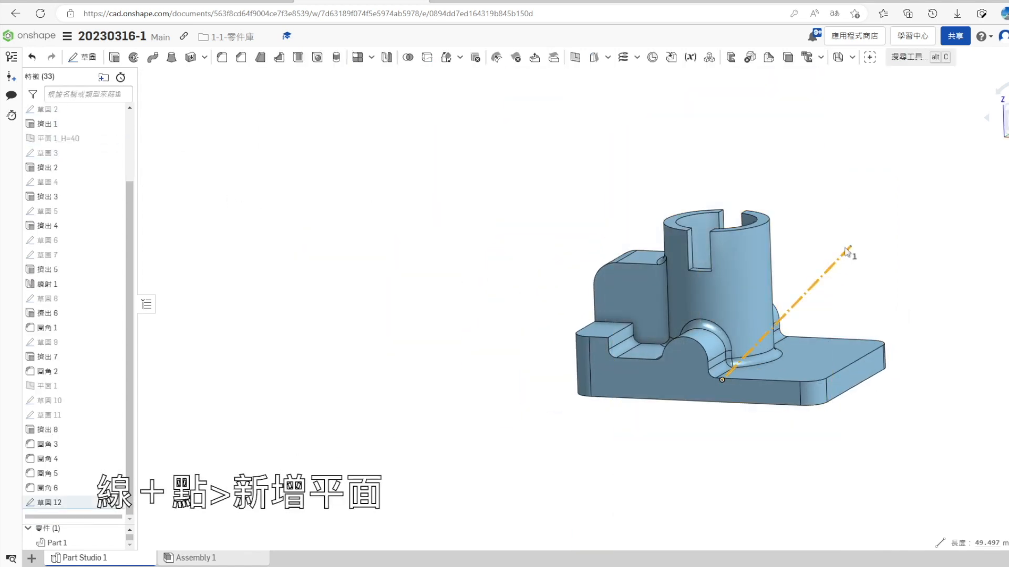
left_click(575, 57)
left_click(245, 78)
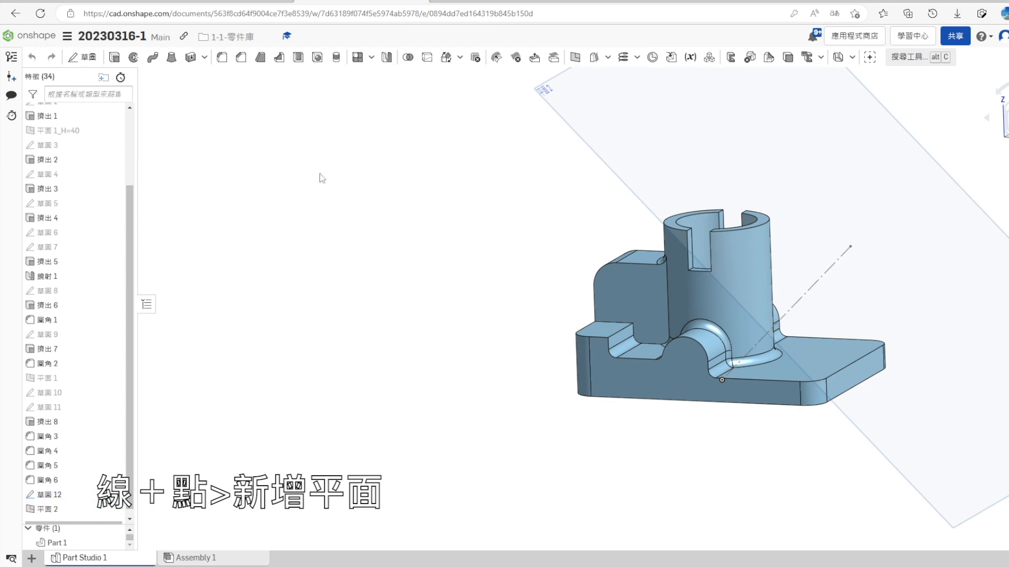
- Start a sketch on the inclined plane and draw two concentric circles at the line's endpoint, the inner about 14 mm in diameter
scroll(489, 325, "down", 3)
right_click(715, 231)
left_click(749, 274)
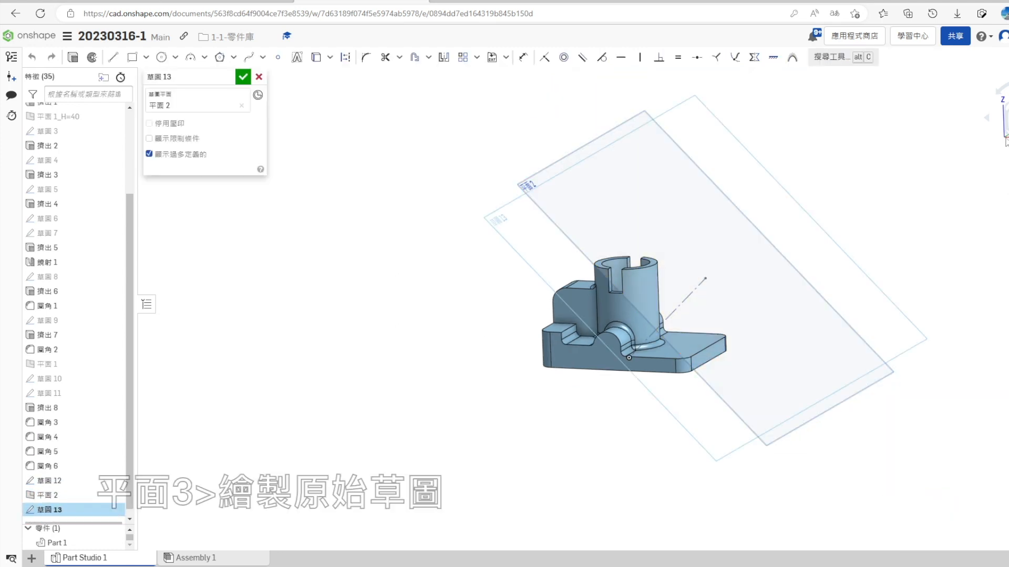
right_click(681, 236)
left_click(723, 404)
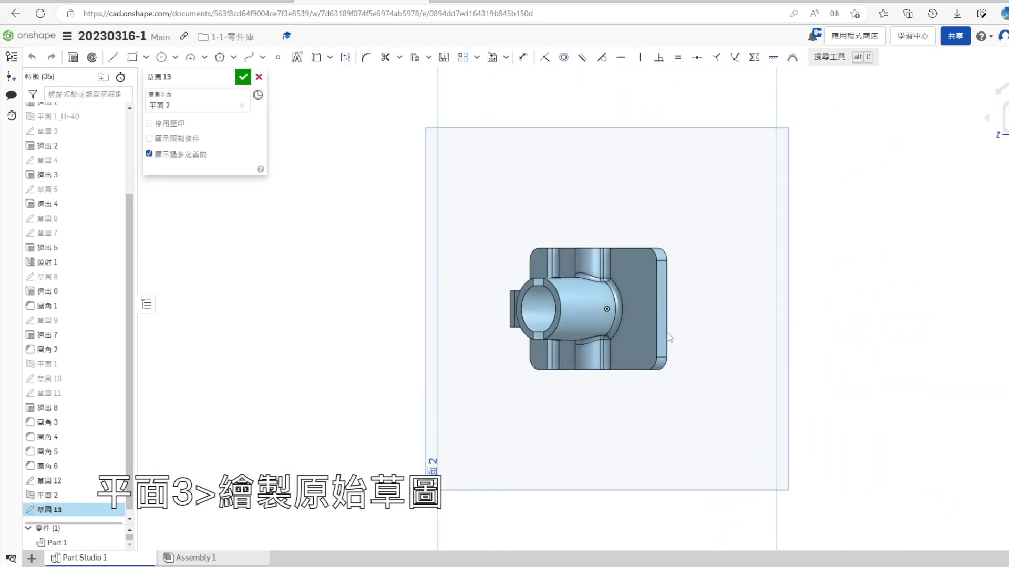
left_click(161, 57)
left_click(594, 274)
left_click(637, 239)
left_click(592, 274)
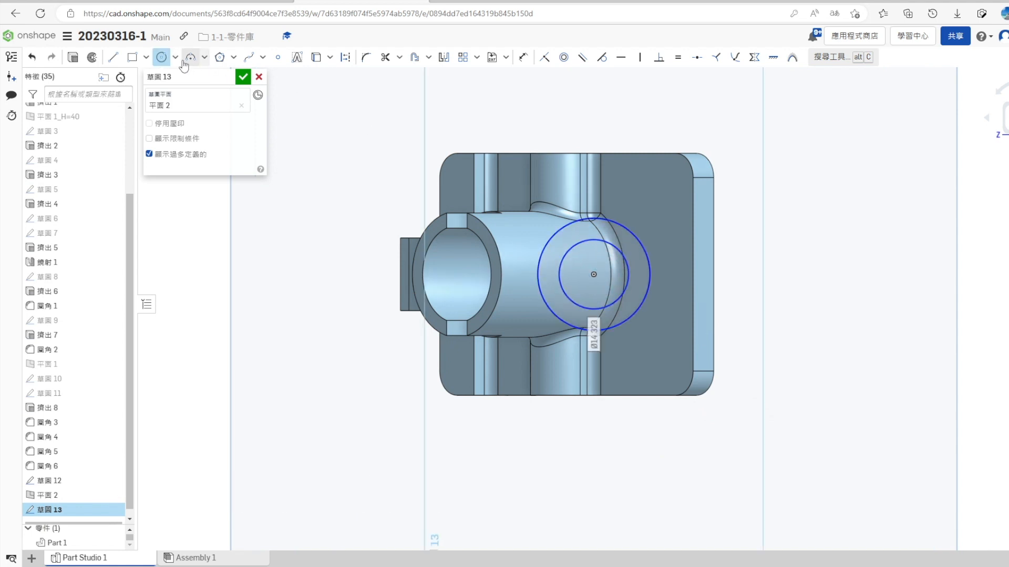
- Draw a center rectangle about 31 mm high around the two circles, centred on the same point
left_click(145, 57)
left_click(139, 96)
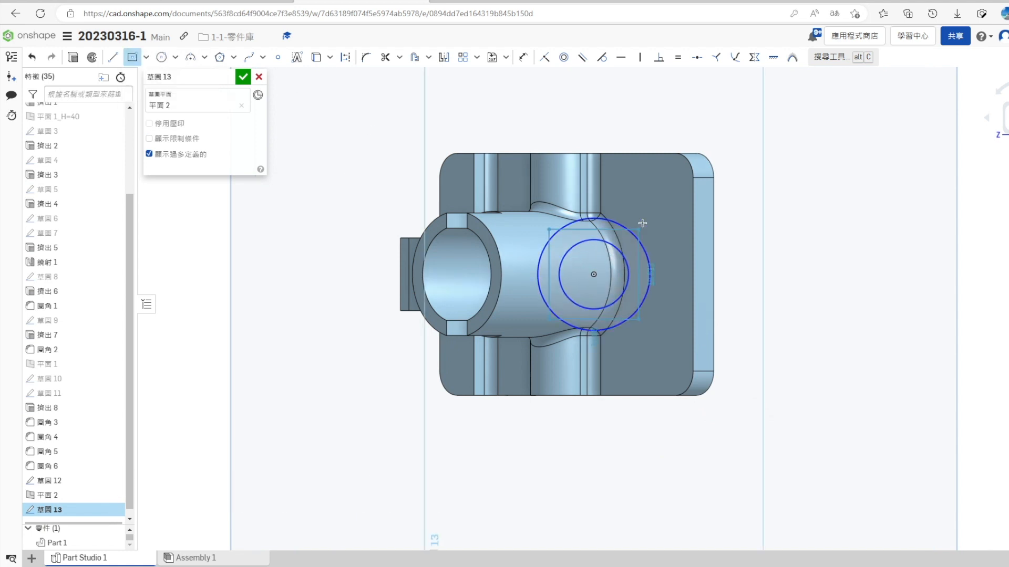
left_click(668, 199)
- Dimension the inner circle at 20 mm and the outer circle at 26 mm in diameter
key("s")
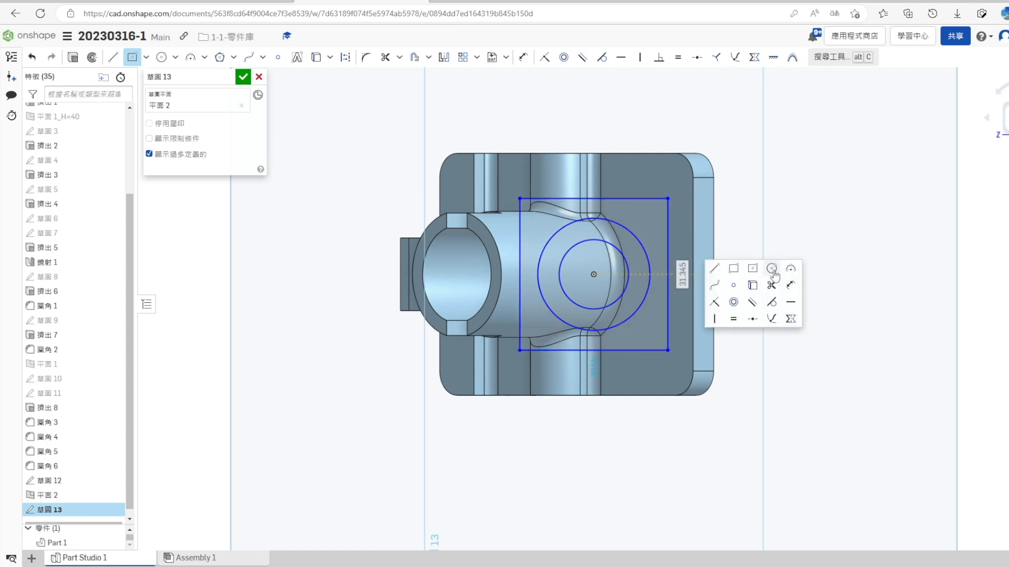
left_click(790, 285)
left_click(628, 274)
left_click(797, 268)
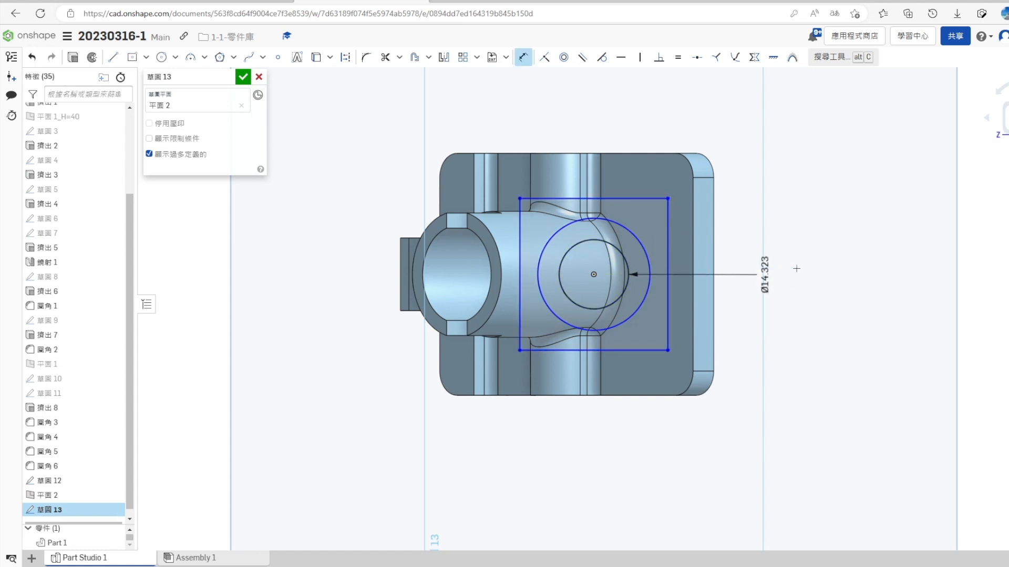
type("20")
key("Return")
left_click(668, 243)
type("26")
key("Return")
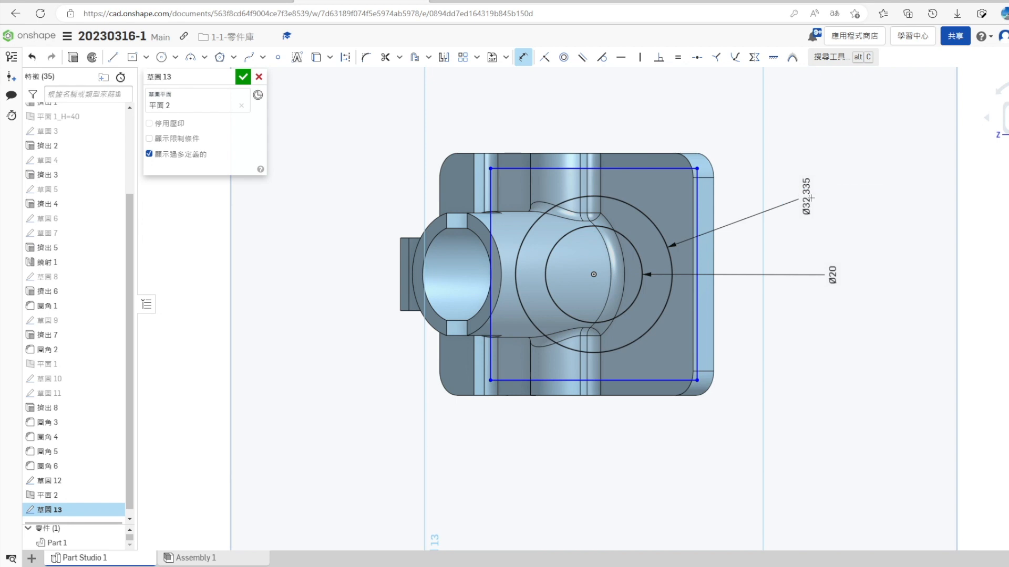
- Set the rectangle's width to 36 mm, make its adjacent sides equal, and finish the sketch
type("36")
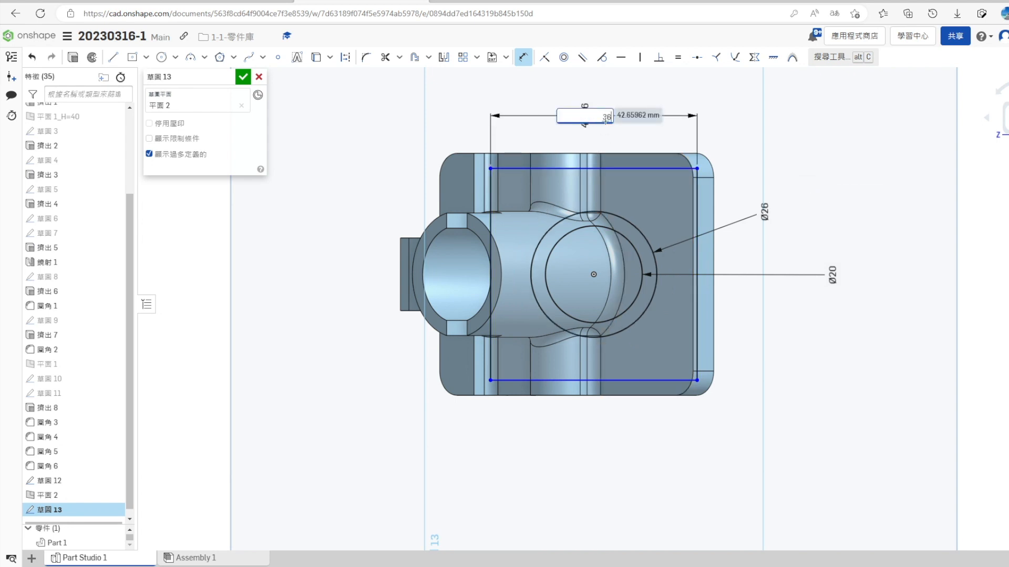
key("Return")
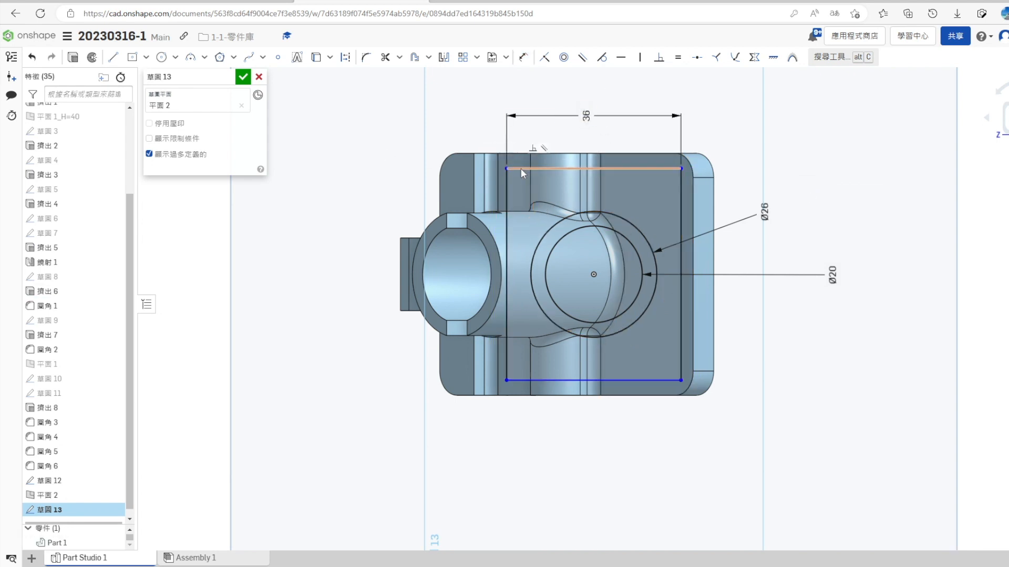
left_click(678, 58)
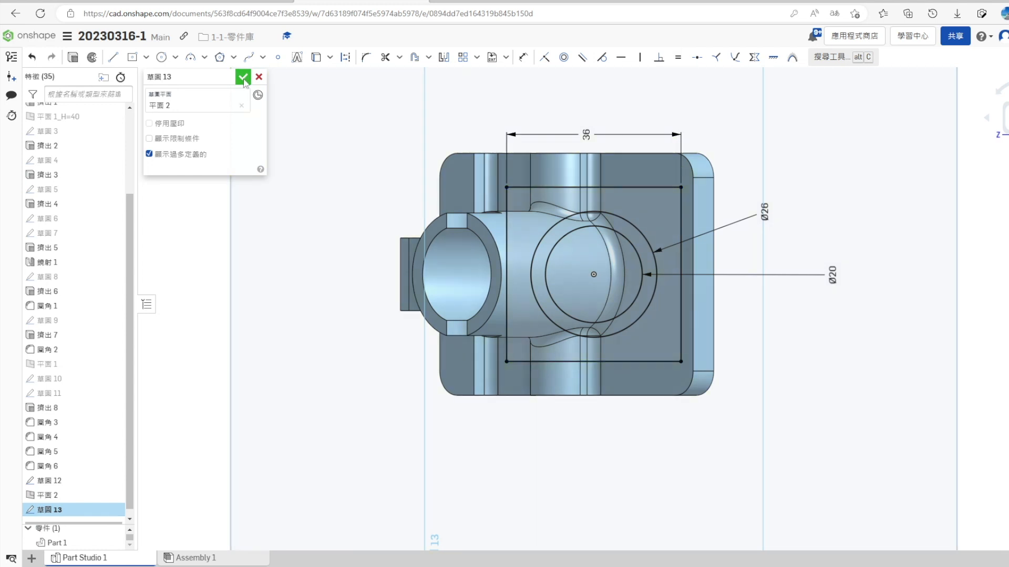
key("Return")
- Start another sketch on the inclined plane and project the 26 mm circle into it
left_click(858, 253)
left_click(1008, 156)
left_click(1003, 193)
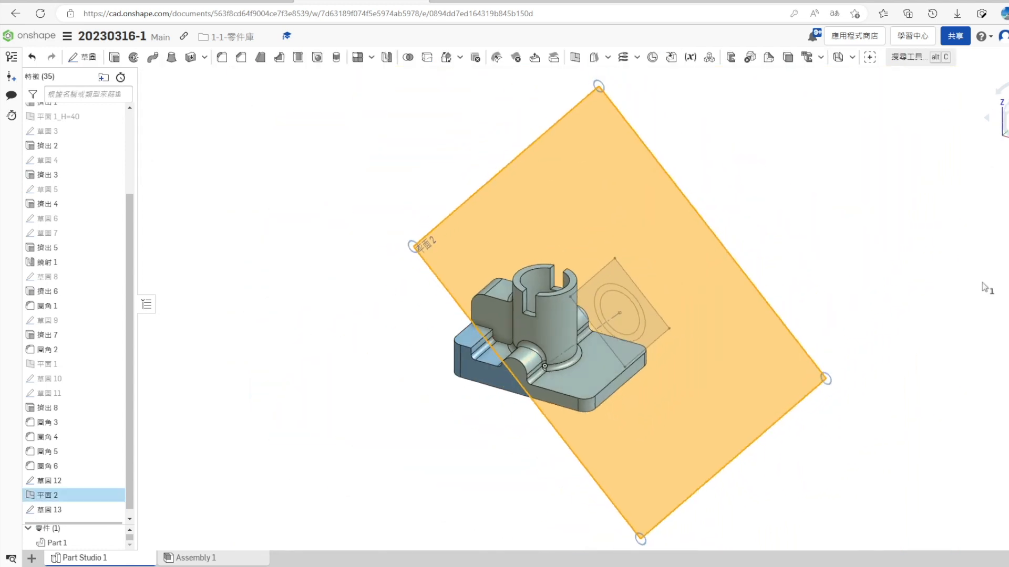
left_click(985, 275)
right_click(685, 247)
left_click(715, 291)
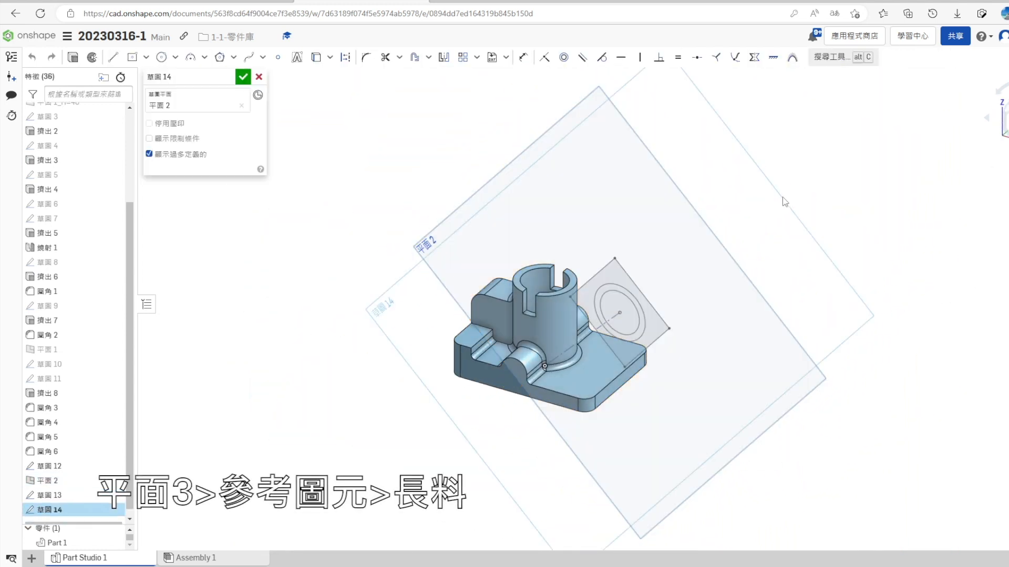
left_click(599, 321)
- Extrude the projected circle toward the bracket up to the next geometry, adding it to Part 1
key("shift+e")
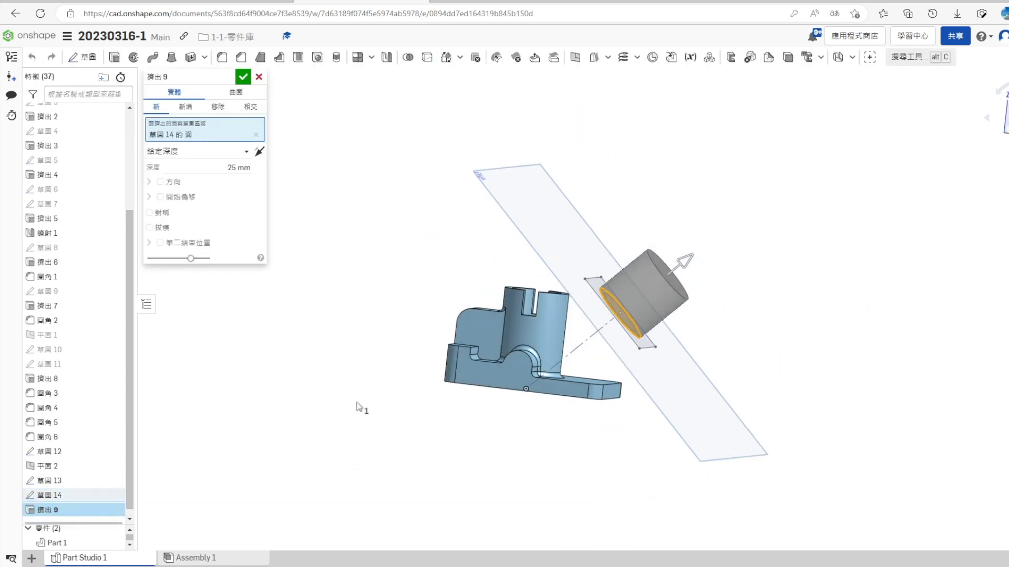
left_click(264, 155)
left_click(221, 154)
left_click(225, 188)
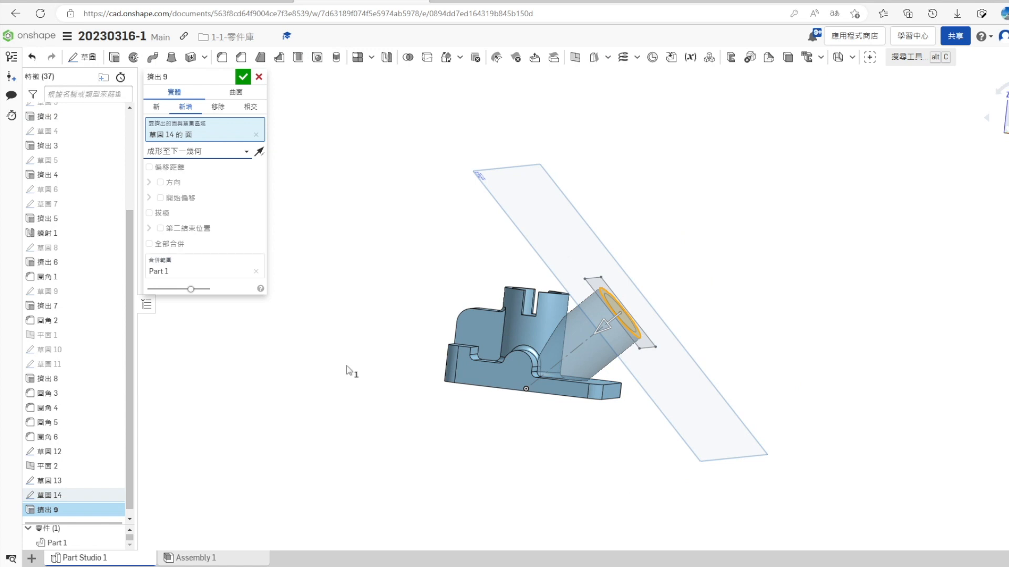
right_click_drag(347, 366, 333, 391)
left_click(242, 78)
- Hide the inclined plane and the sketch holding the two circles and the square
right_click_drag(671, 376, 712, 378)
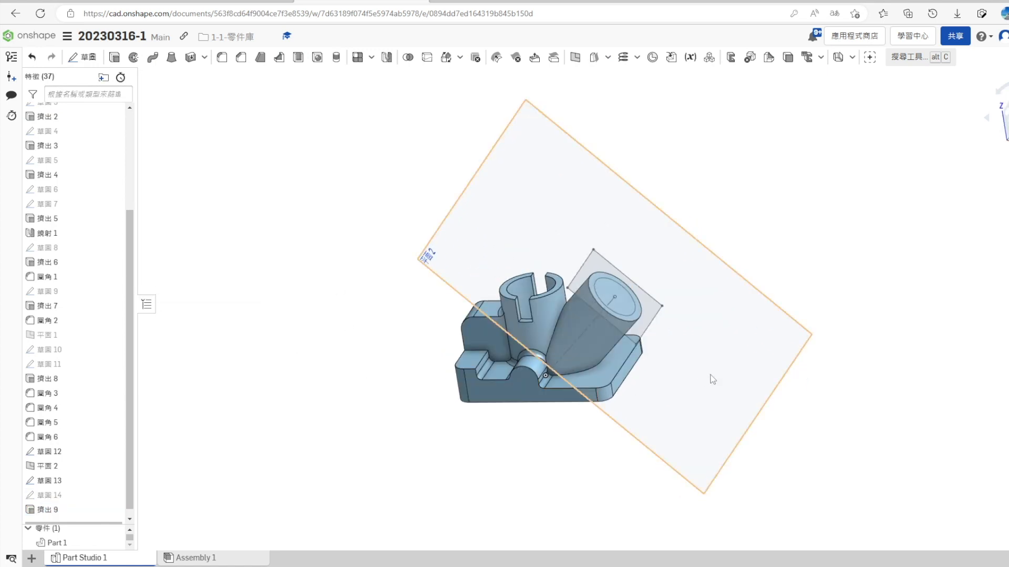
scroll(712, 377, "up", 2)
mouse_move(418, 435)
right_mouse_down()
mouse_move(417, 416)
mouse_move(401, 429)
right_mouse_up()
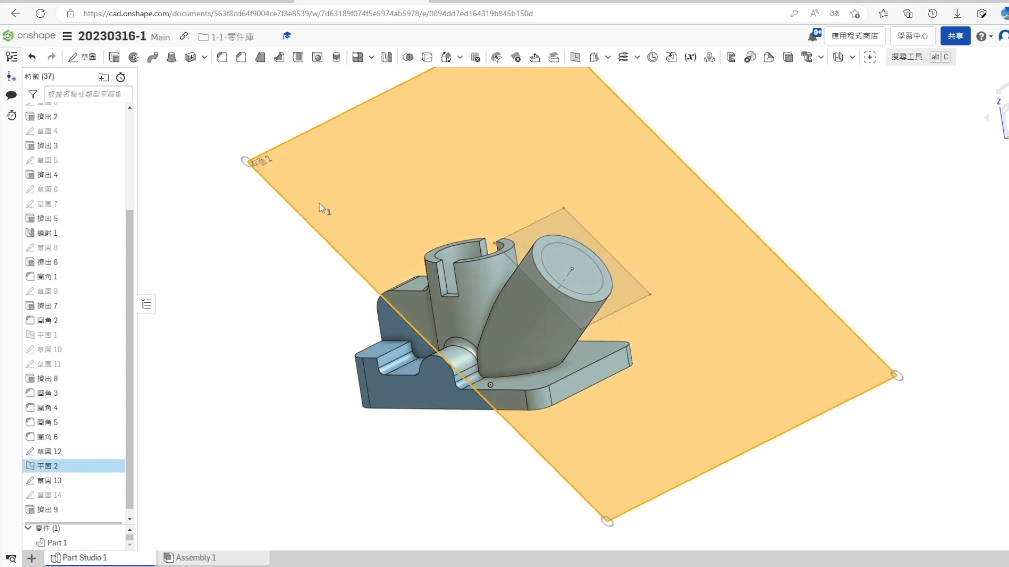
left_click(116, 467)
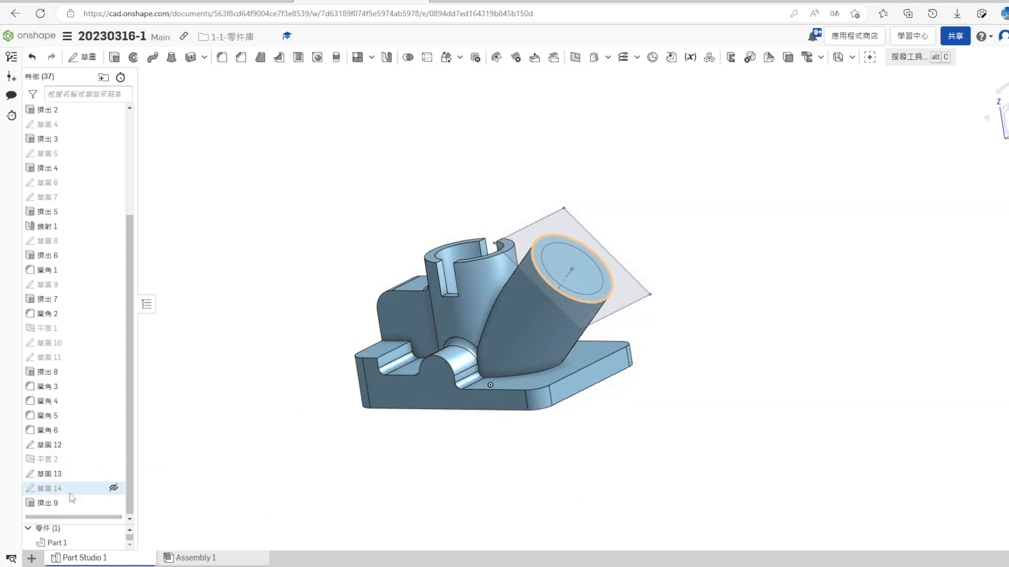
left_click(117, 474)
- Start a sketch on the slanted cylinder's end face and show the circles-and-square sketch to project its square outline
right_click(554, 257)
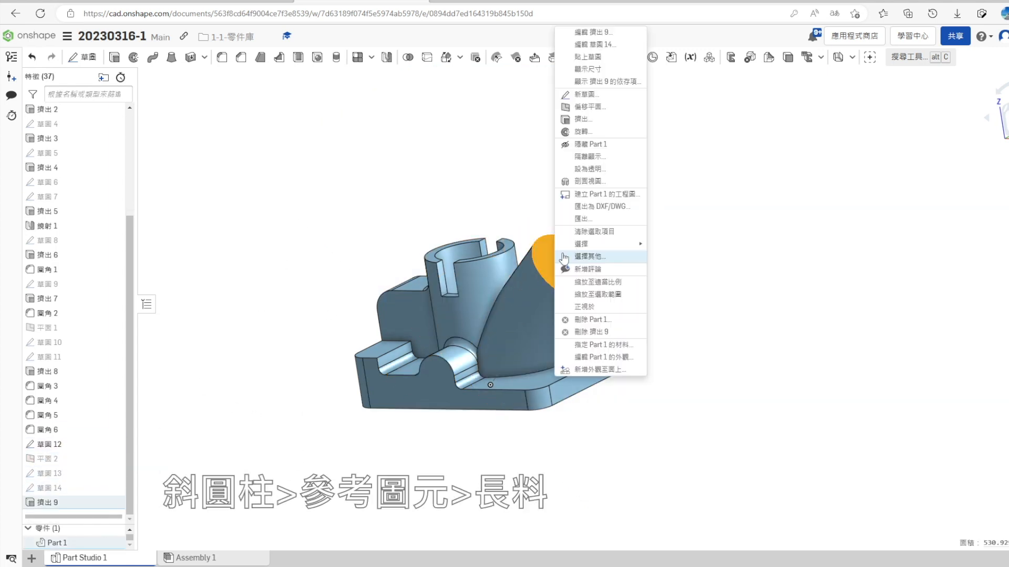
left_click(583, 95)
left_click(113, 473)
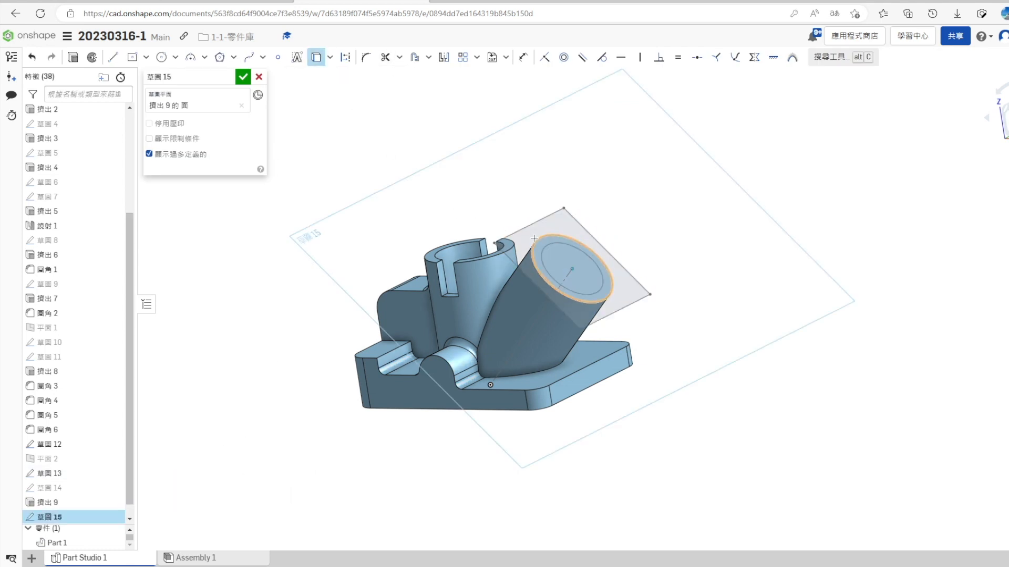
- Check the flange thickness in the reference drawing and extrude the square 4 mm toward the bracket, adding it to the part
key("shift+e")
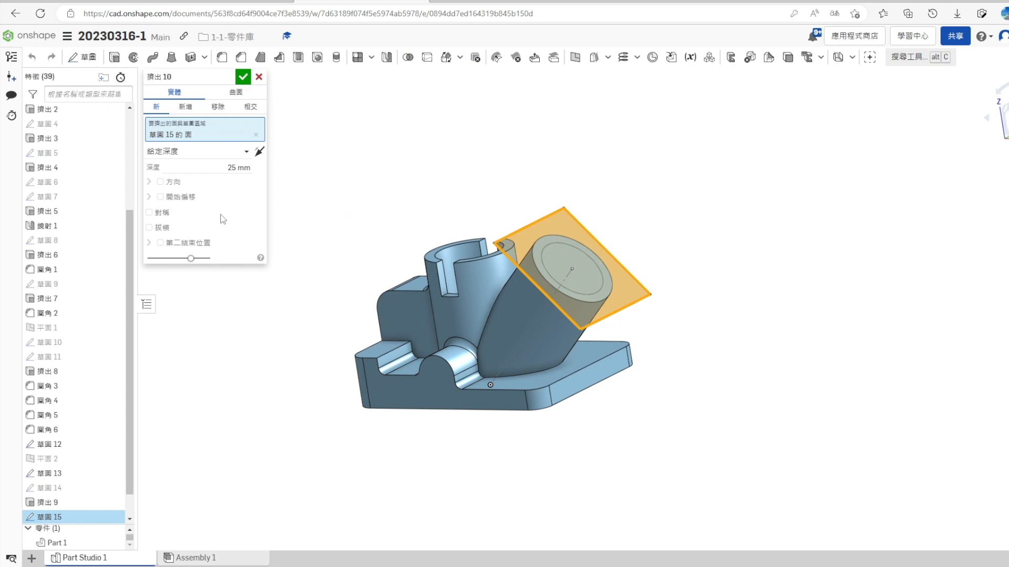
left_click(259, 152)
left_click(227, 1)
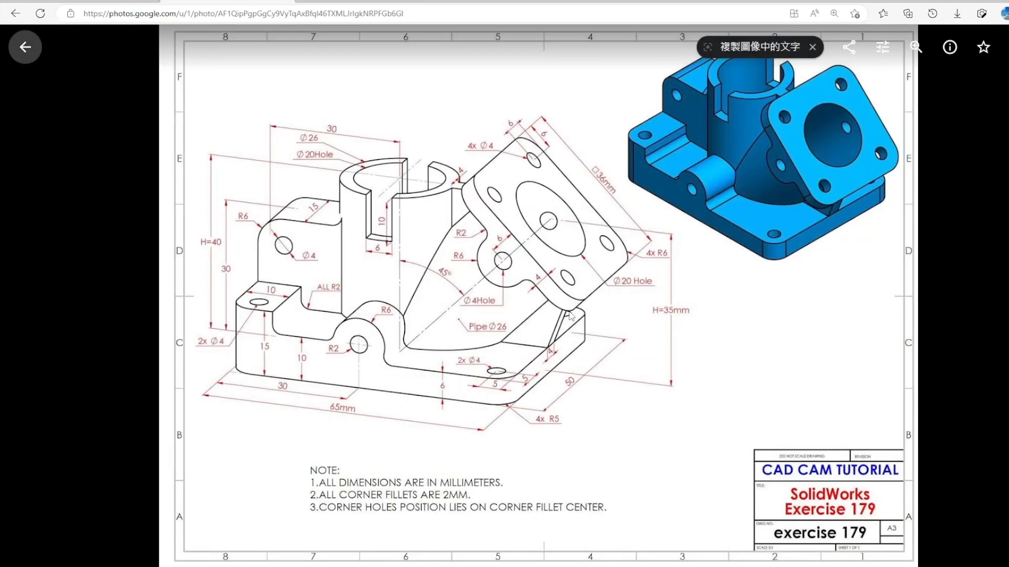
left_click(361, 1)
left_click(236, 168)
type("4")
key("Return")
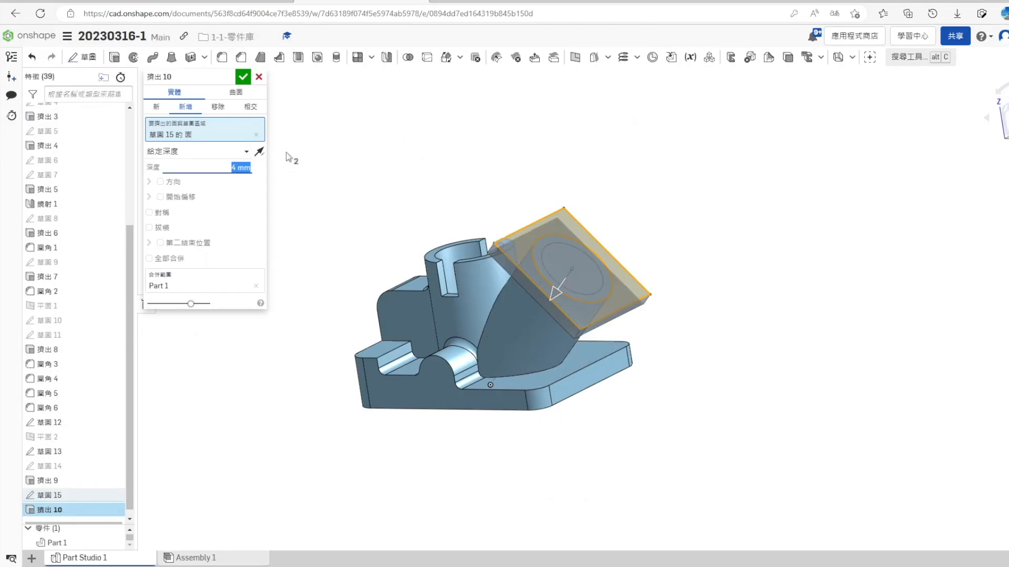
left_click(242, 77)
- Start a sketch on the square flange's outer face and project the inner circle from the circles-and-square sketch
scroll(101, 452, "down", 1)
left_click(114, 444)
right_click(578, 266)
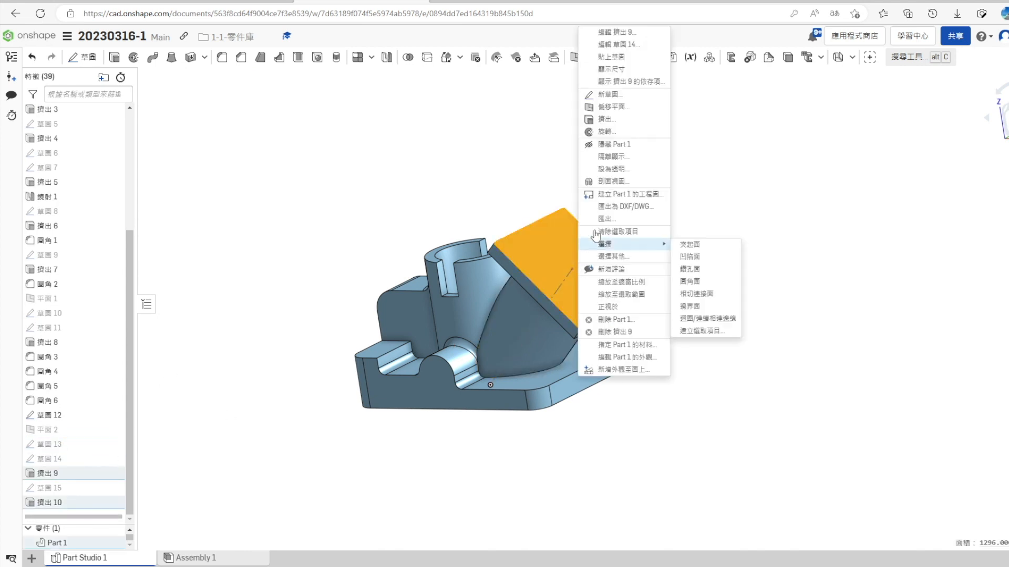
left_click(611, 94)
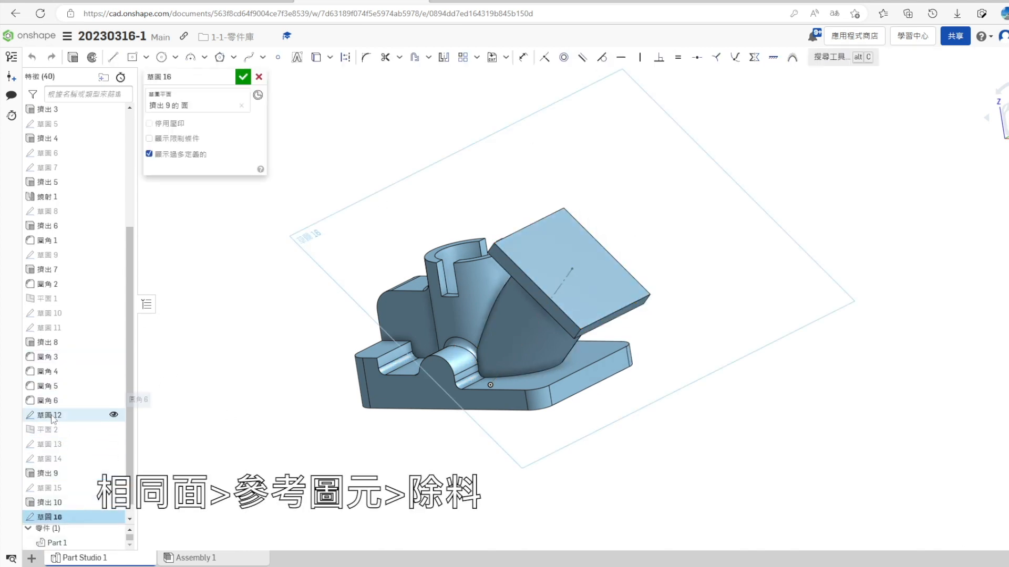
left_click(114, 444)
left_click(316, 59)
- Cut the projected circle through the flange and slanted pipe up to the next geometry, then hide the circles-and-square sketch
left_click(73, 59)
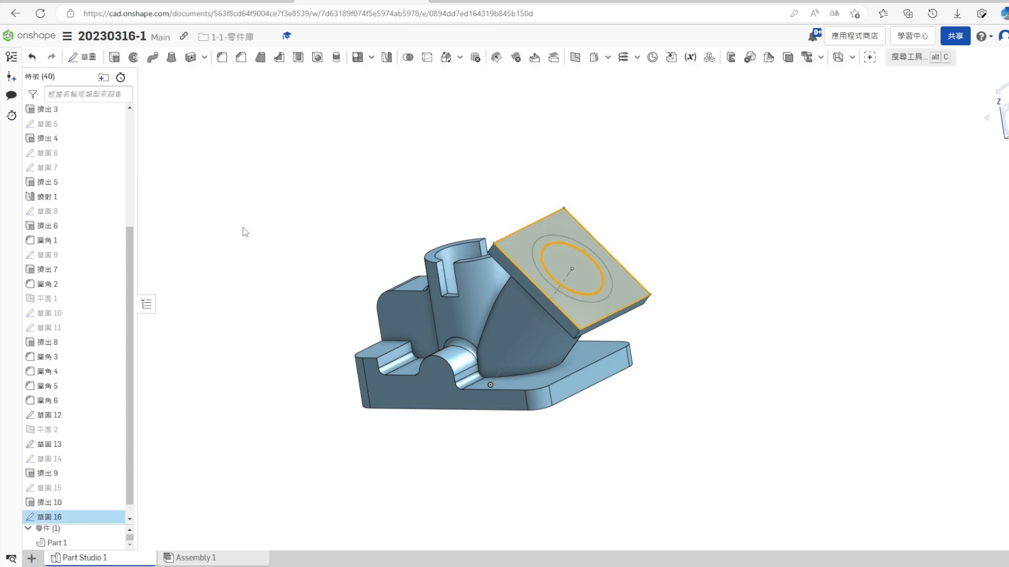
left_click(239, 151)
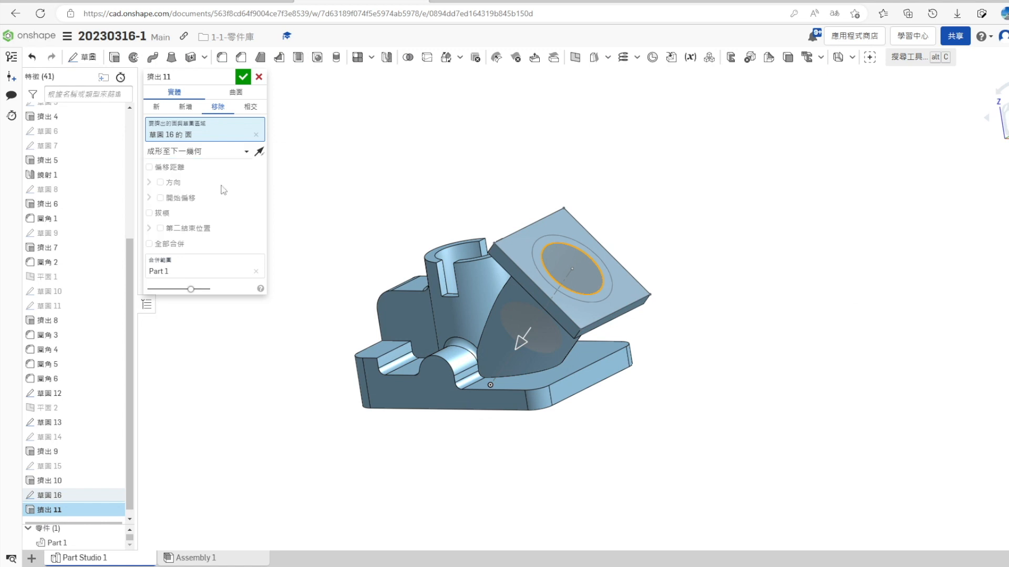
left_click(218, 183)
right_click_drag(423, 462, 363, 318)
left_click(246, 78)
scroll(85, 427, "down", 2)
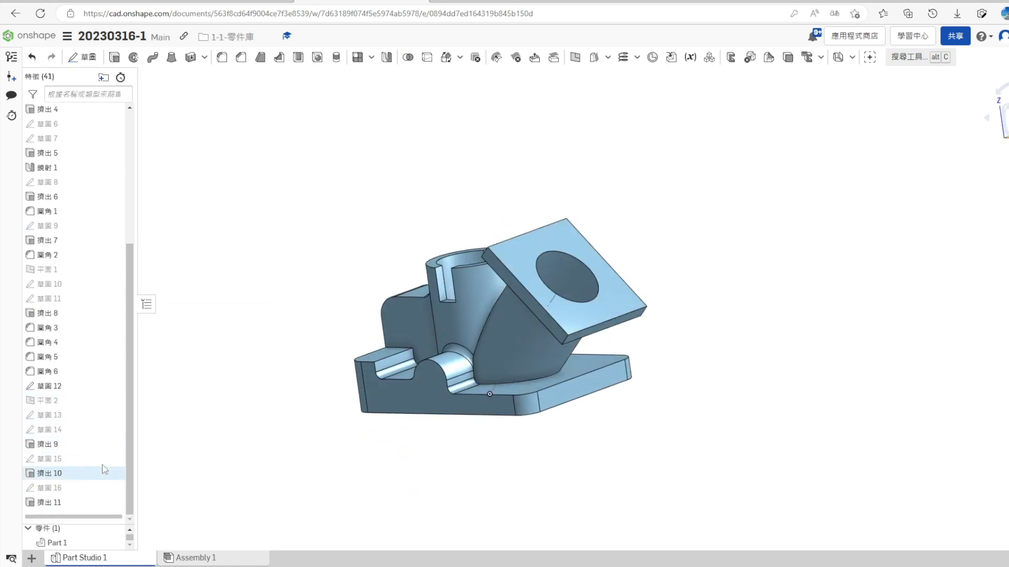
- Start a sketch on the flange's thin side face and draw a short construction line perpendicular from the middle of its pipe-side edge
scroll(715, 394, "up", 3)
mouse_move(709, 415)
right_mouse_down()
mouse_move(738, 381)
mouse_move(723, 411)
right_mouse_up()
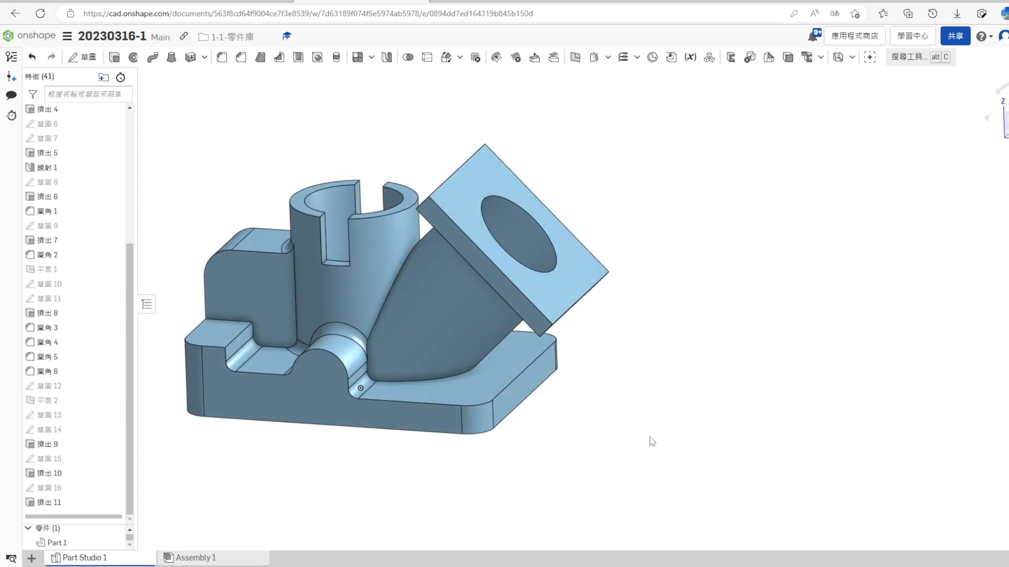
right_click_drag(651, 441, 646, 425)
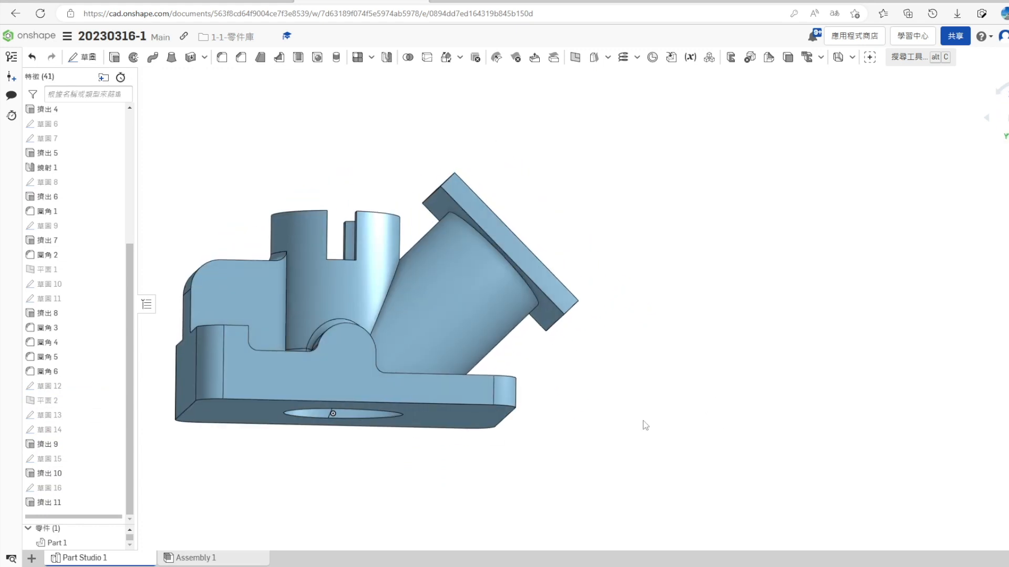
right_click(521, 250)
left_click(546, 98)
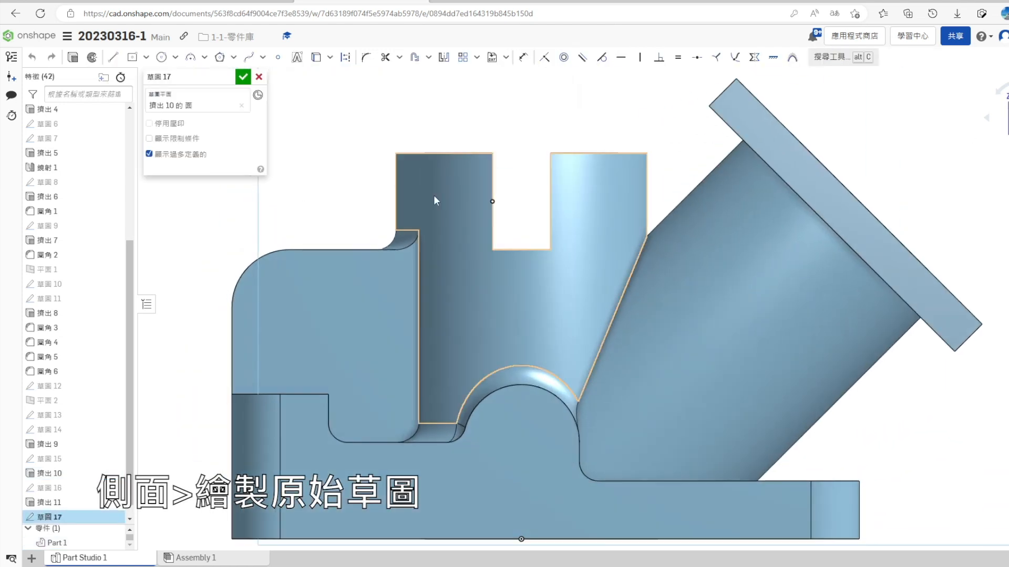
left_click(345, 58)
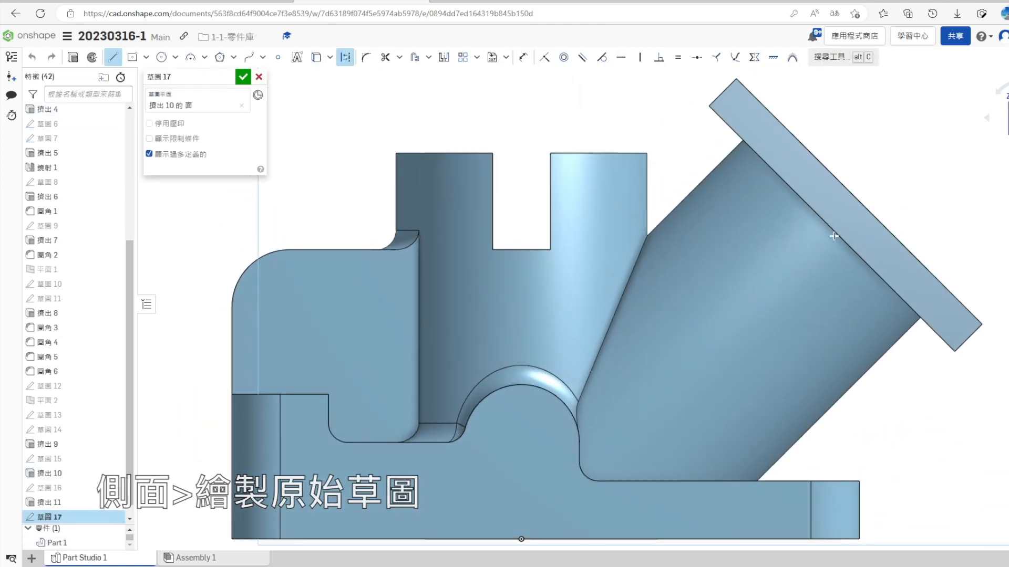
left_click(791, 270)
key("Escape")
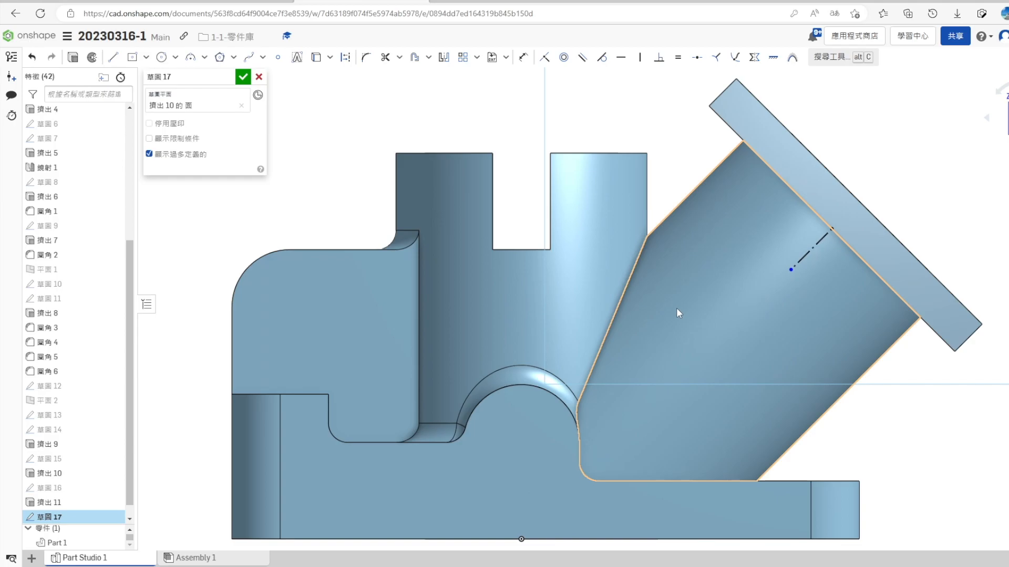
- Check the lug dimensions in the reference drawing and dimension the construction line's free end 2 mm from the flange edge
scroll(678, 314, "down", 2)
key("s")
key("alt+Tab")
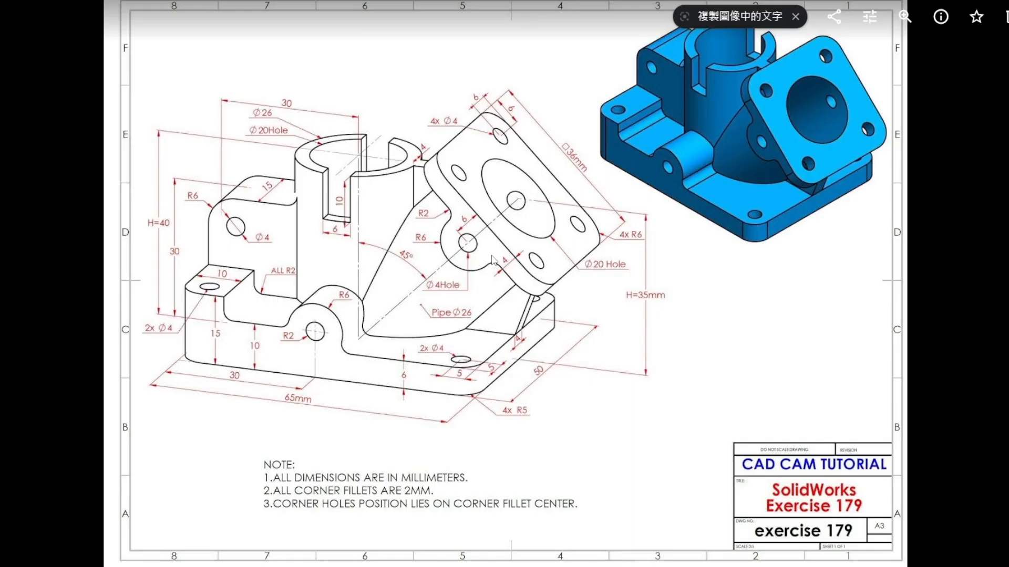
key("alt+Tab")
left_click(758, 282)
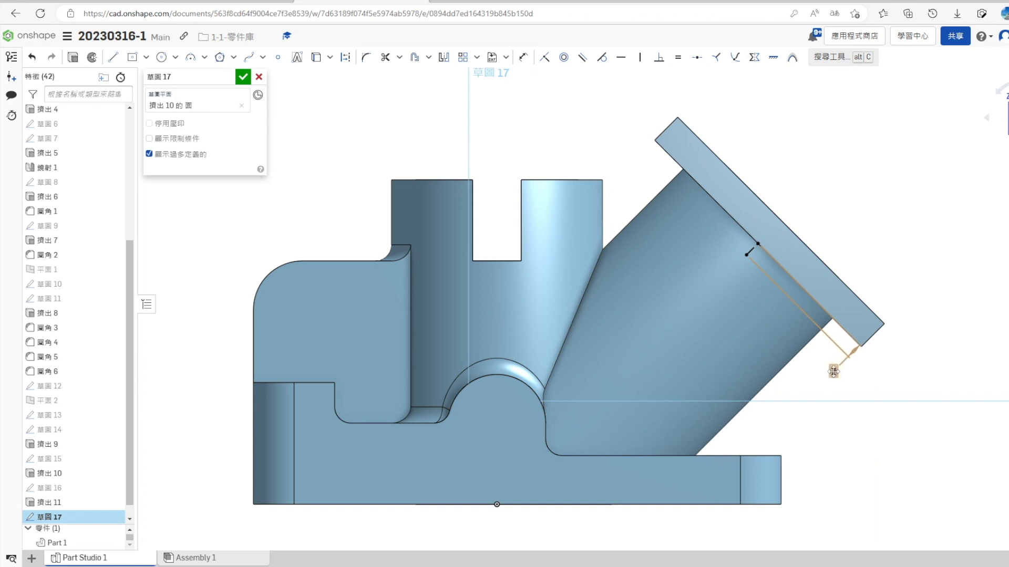
left_click(751, 251)
- Create a slot around the short construction line
left_click(431, 59)
left_click(434, 99)
scroll(845, 283, "down", 2)
left_click(842, 174)
scroll(816, 196, "down", 3)
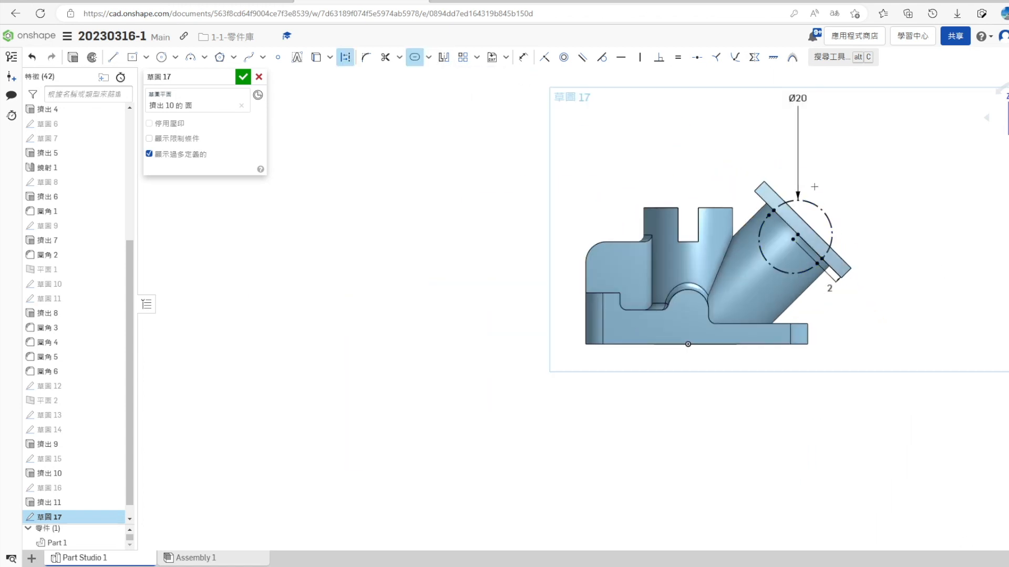
- Delete the slot's diameter dimension and dimension its pipe-side arc with a 6 mm radius instead
left_click(797, 98)
key("Delete")
scroll(822, 238, "up", 3)
key("s")
left_click(957, 255)
left_click(722, 261)
left_click(724, 266)
type("6")
key("Return")
- Convert the slot's pipe-side arc and short straight sides from construction to solid geometry and finish the sketch
scroll(770, 249, "up", 3)
key("Escape")
left_click(712, 222)
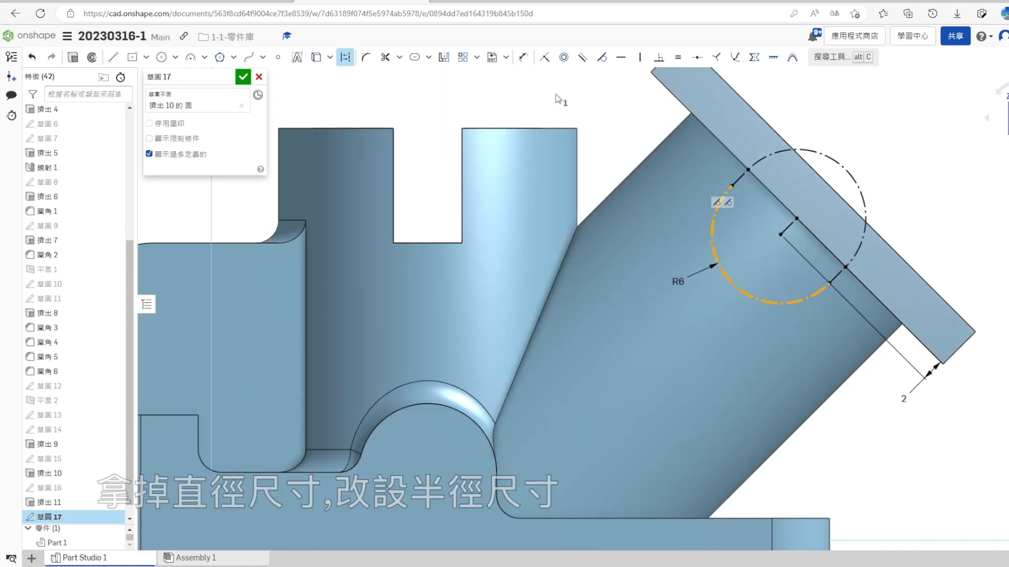
left_click(345, 57)
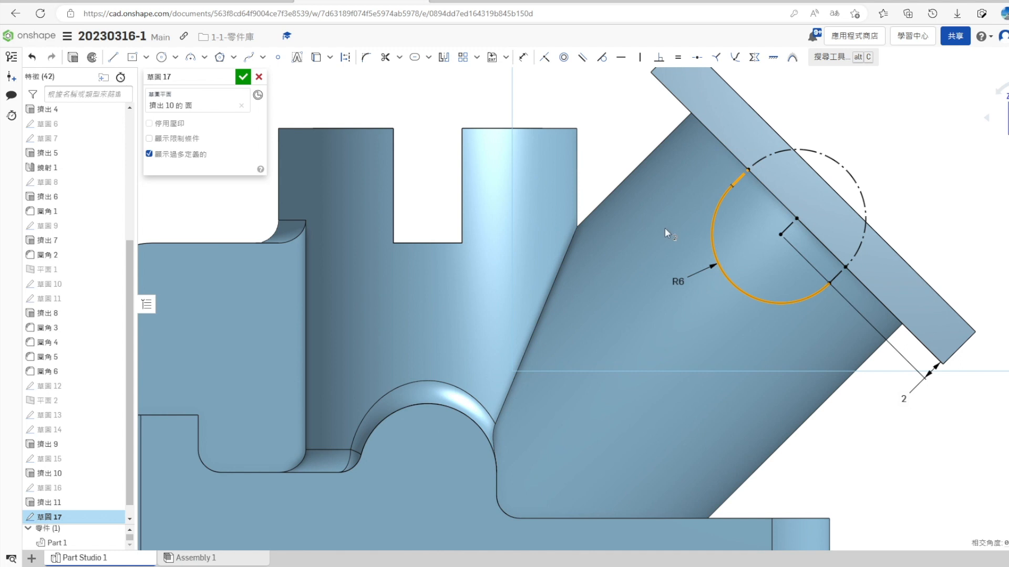
left_click(839, 274)
scroll(765, 282, "down", 3)
left_click(243, 76)
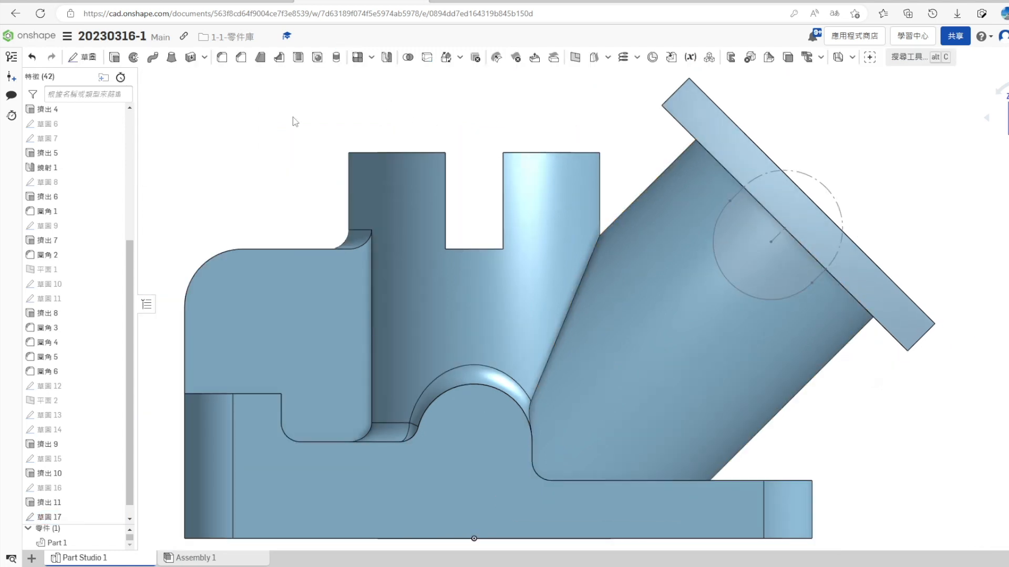
- Project the lug outline into a new sketch on the flange's side face and extrude it up to the slanted pipe's face, adding it to Part 1
right_click(738, 164)
left_click(769, 232)
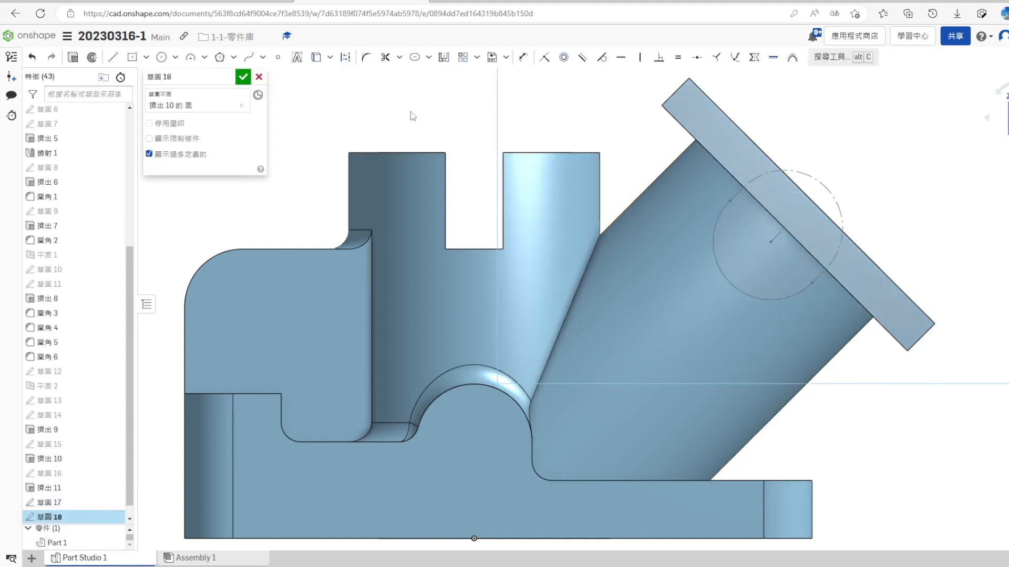
left_click(73, 57)
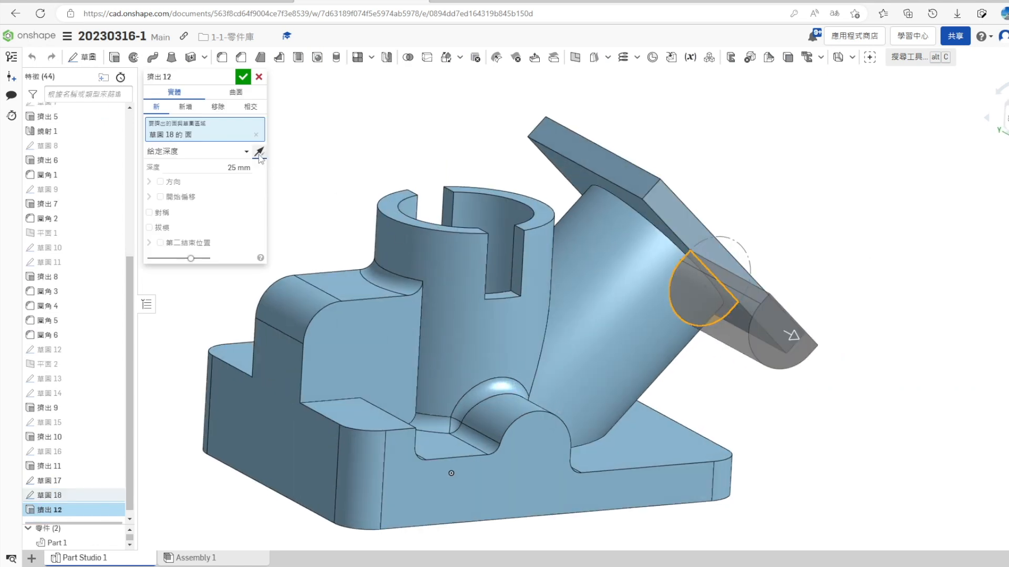
left_click(259, 152)
left_click(197, 151)
left_click(173, 180)
left_click(196, 152)
left_click(173, 201)
left_click(599, 263)
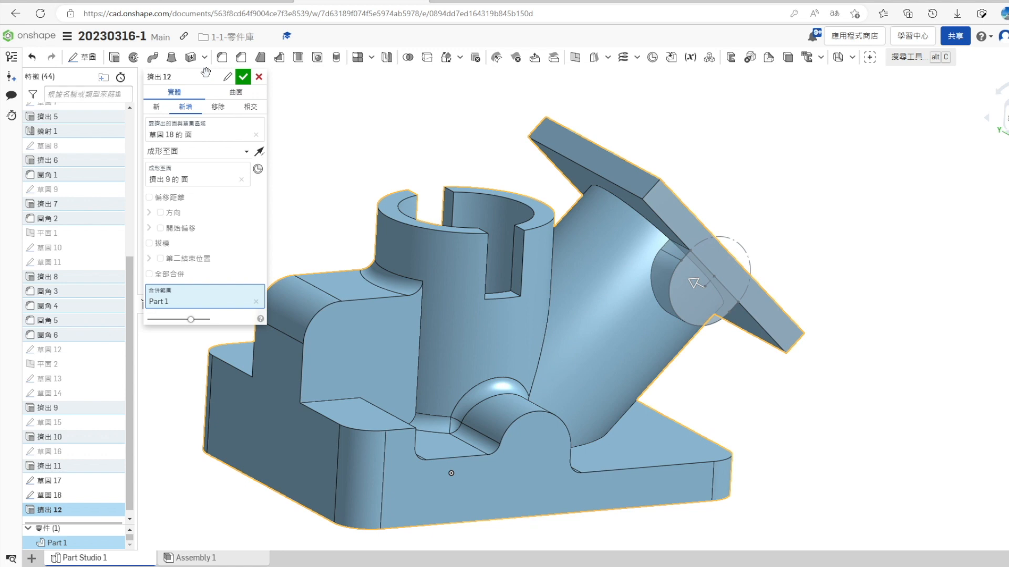
left_click(243, 76)
- Mirror the lug extrusion as a feature about the Front plane
scroll(582, 319, "down", 5)
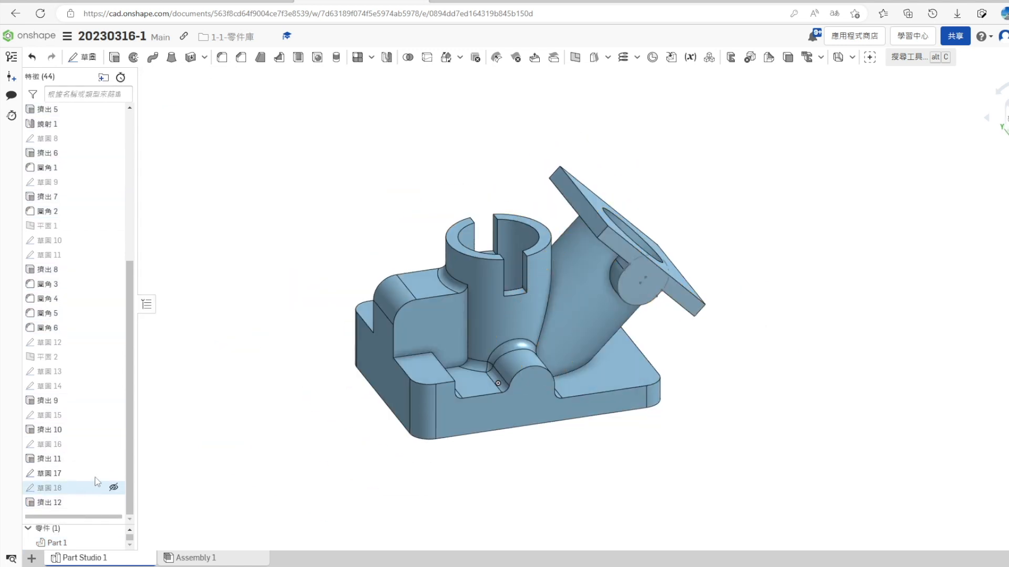
left_click(387, 57)
left_click(176, 93)
left_click(175, 120)
left_click(47, 495)
scroll(33, 273, "up", 5)
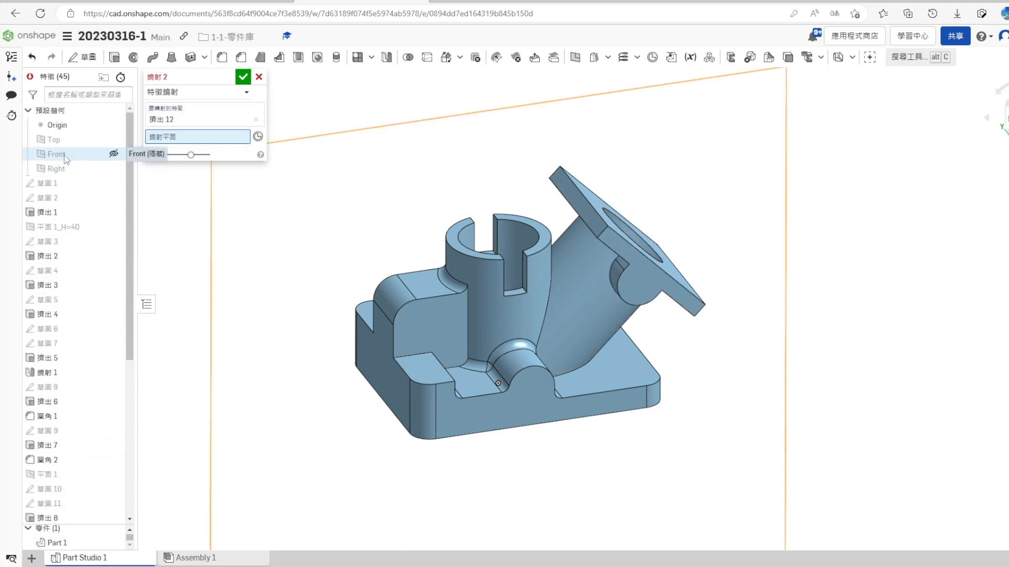
left_click(64, 156)
right_click_drag(311, 275, 359, 332)
key("Return")
- Check the fillet size in the reference drawing and start a 2 mm fillet on the first lug's edges at the flange and pipe
right_click_drag(559, 313, 706, 411)
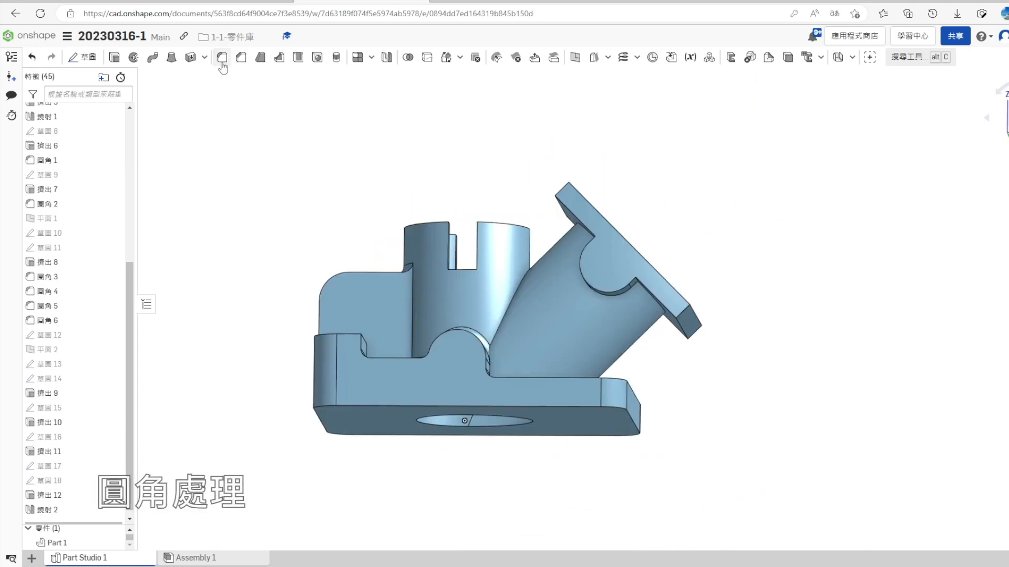
left_click(222, 58)
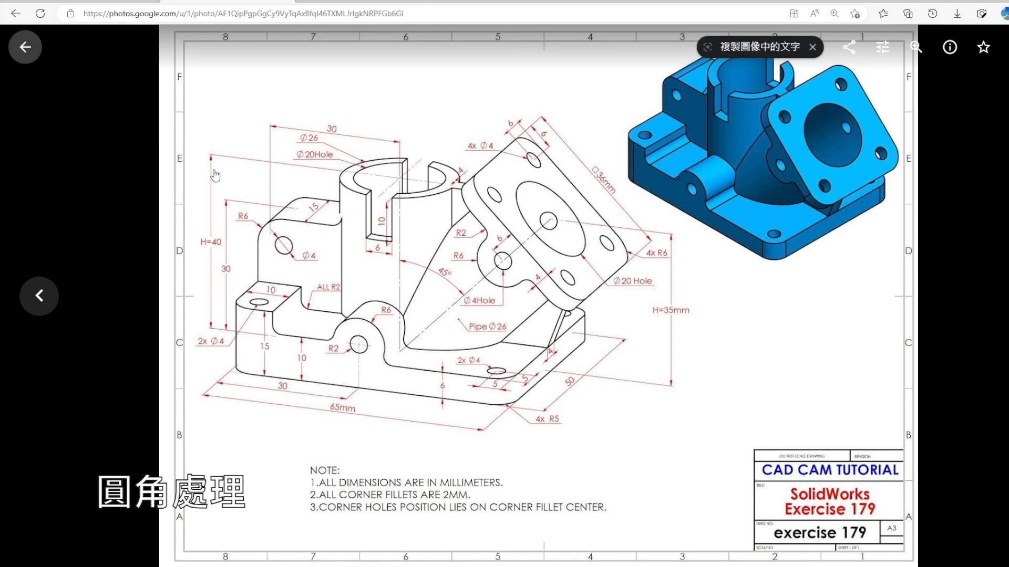
key("Return")
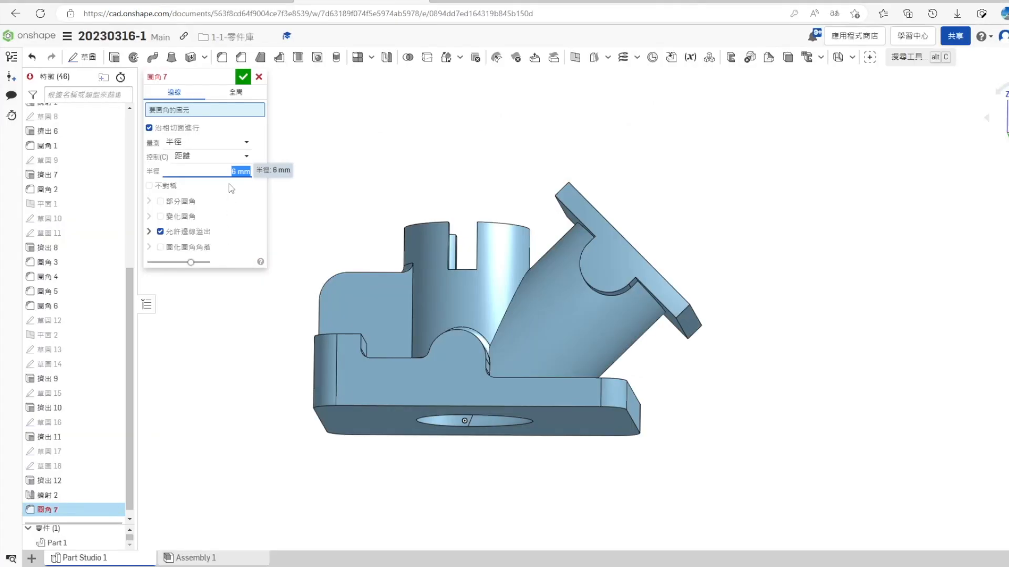
right_click_drag(515, 300, 560, 289)
scroll(584, 241, "up", 3)
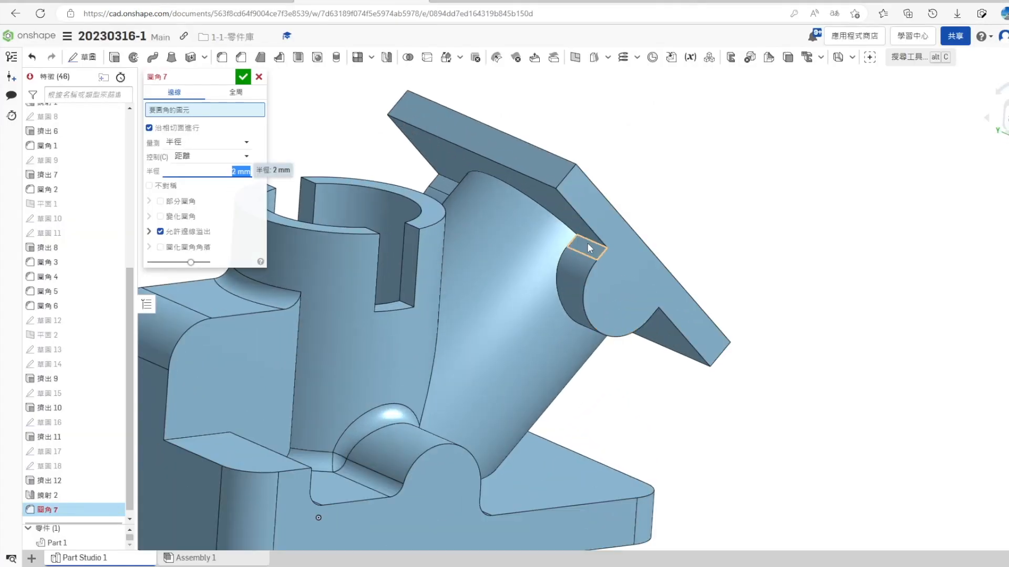
left_click(585, 240)
right_click_drag(680, 405, 633, 439)
left_click(632, 440)
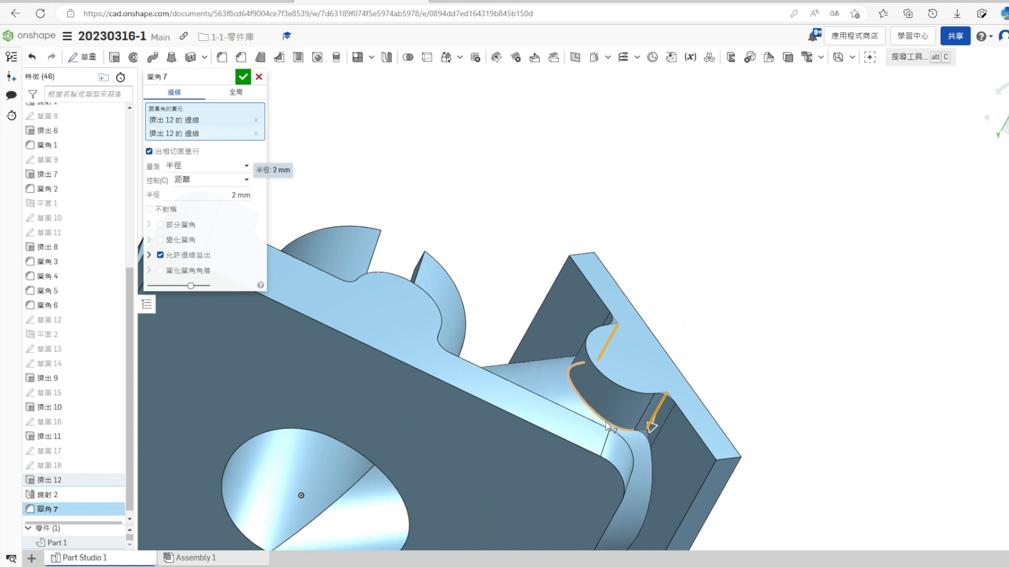
left_click(650, 449)
left_click(651, 452)
- Add the mirrored lug's matching edges to the 2 mm fillet and complete it
right_click_drag(554, 371, 553, 314)
right_click_drag(702, 395, 430, 305)
scroll(430, 304, "up", 3)
left_click(403, 220)
right_click_drag(404, 219, 401, 367)
scroll(401, 367, "down", 3)
scroll(401, 367, "up", 2)
left_click(314, 298)
left_click(342, 349)
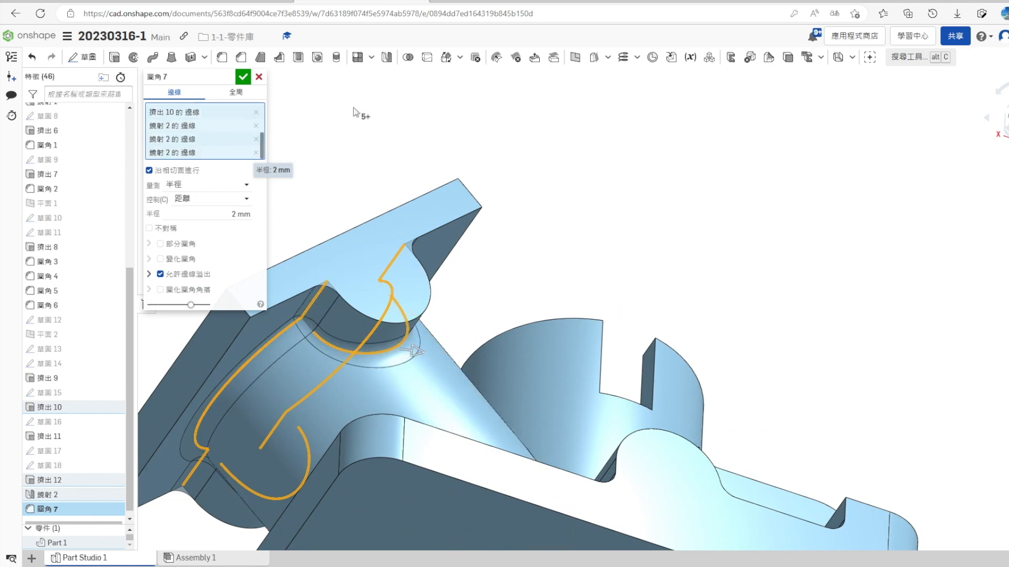
left_click(243, 78)
- Check the flange corner radius in the reference drawing and fillet all four corners of the square flange at 6 mm
scroll(571, 341, "down", 5)
right_click_drag(783, 338, 735, 386)
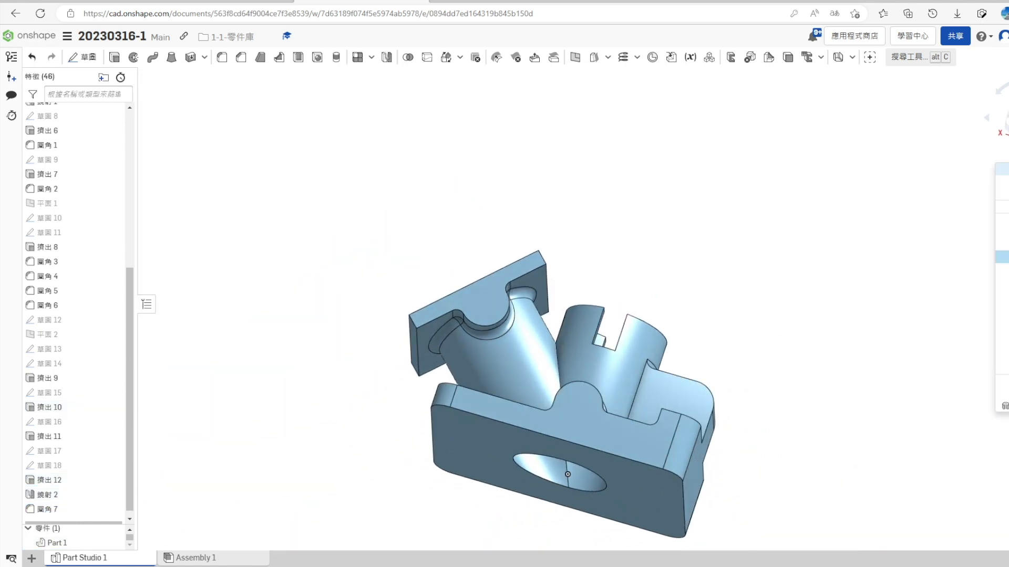
left_click(1005, 194)
key("ctrl+shift+Tab")
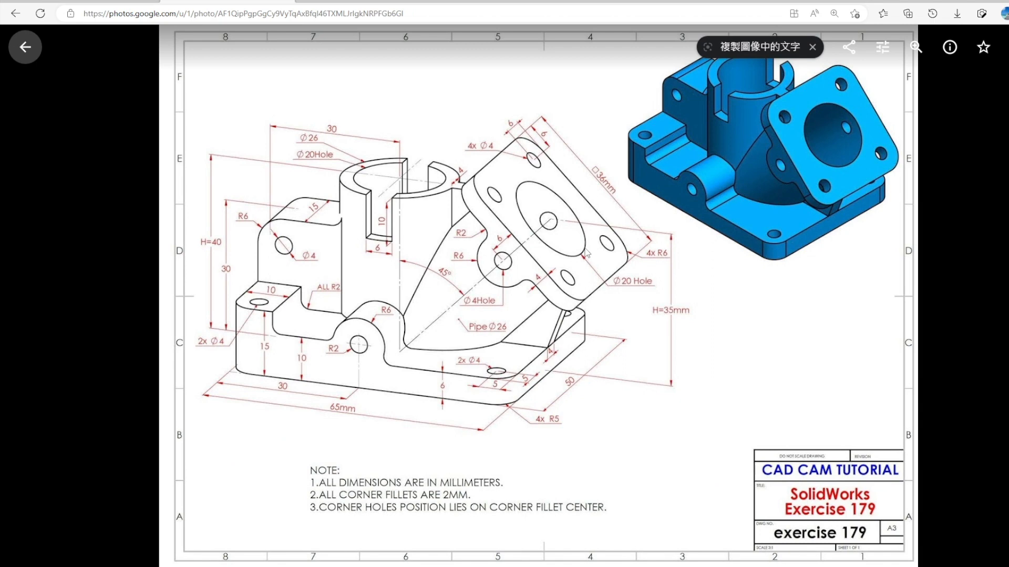
key("ctrl+Tab")
left_click(221, 57)
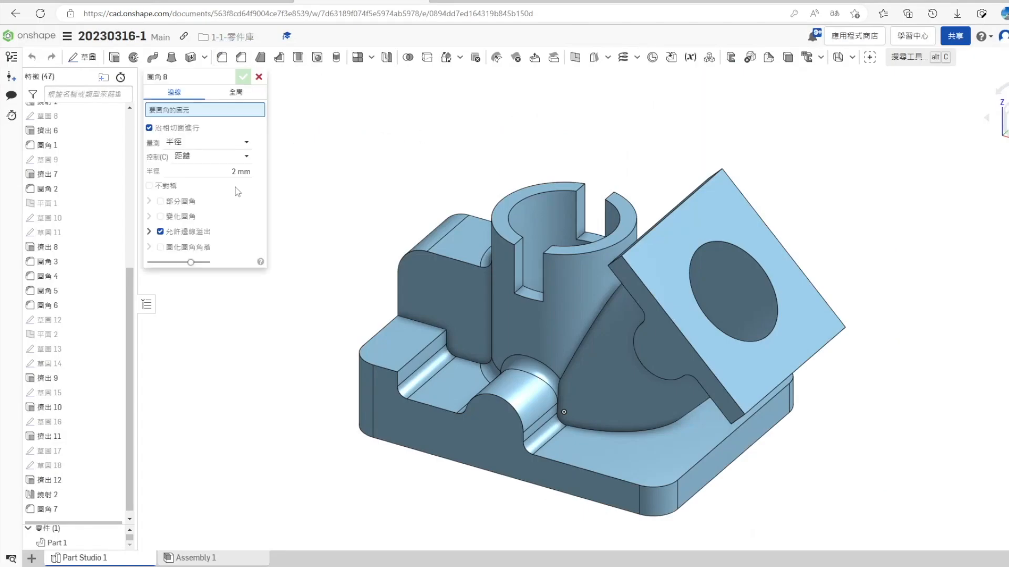
left_click(235, 172)
left_click(612, 271)
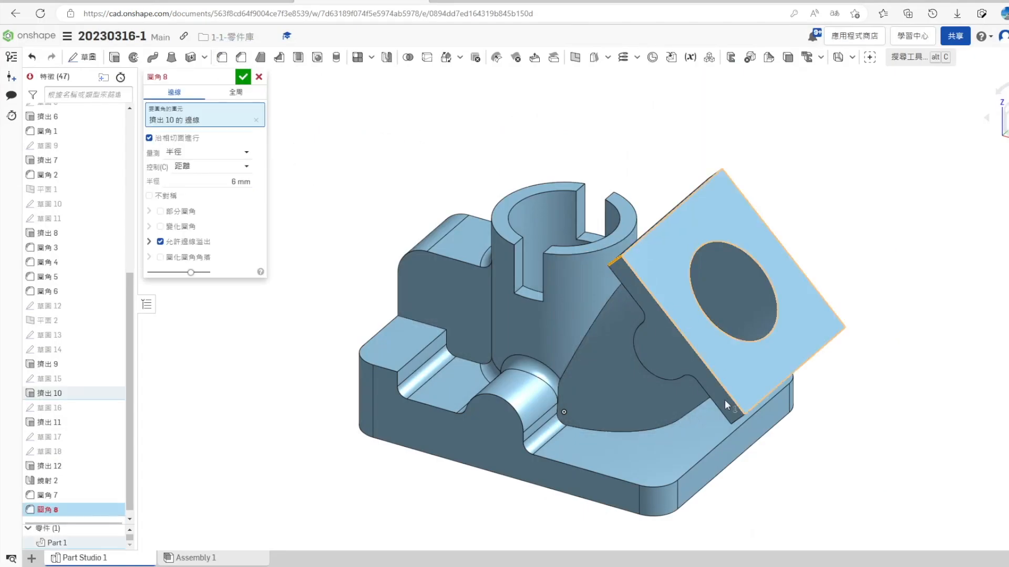
left_click(737, 418)
left_click(1006, 118)
left_click(589, 431)
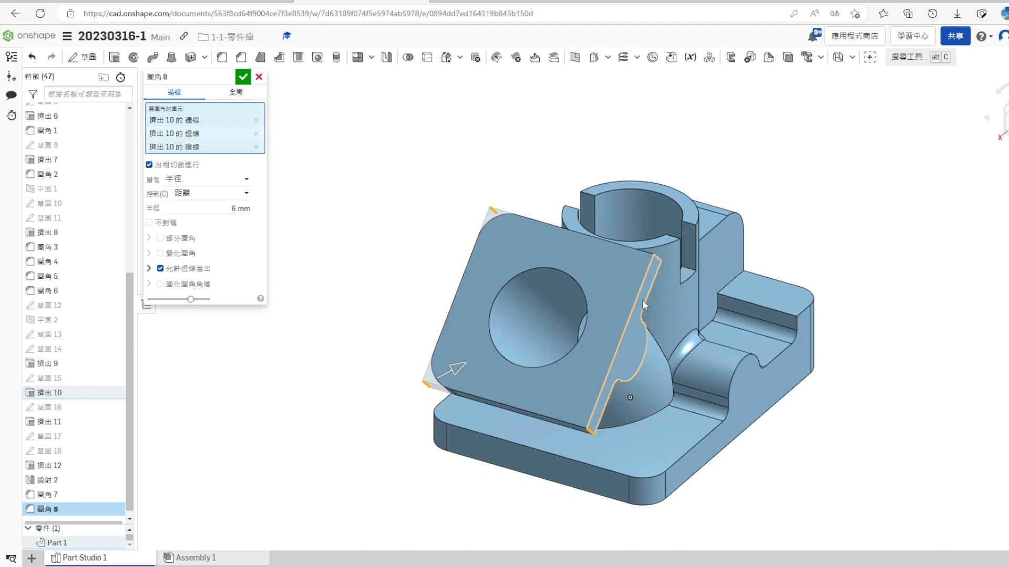
left_click(657, 258)
left_click(245, 79)
- Sketch a point on the outer face of the slanted pipe's side lug, at the centre of the lug's rounded end
left_click(1005, 115)
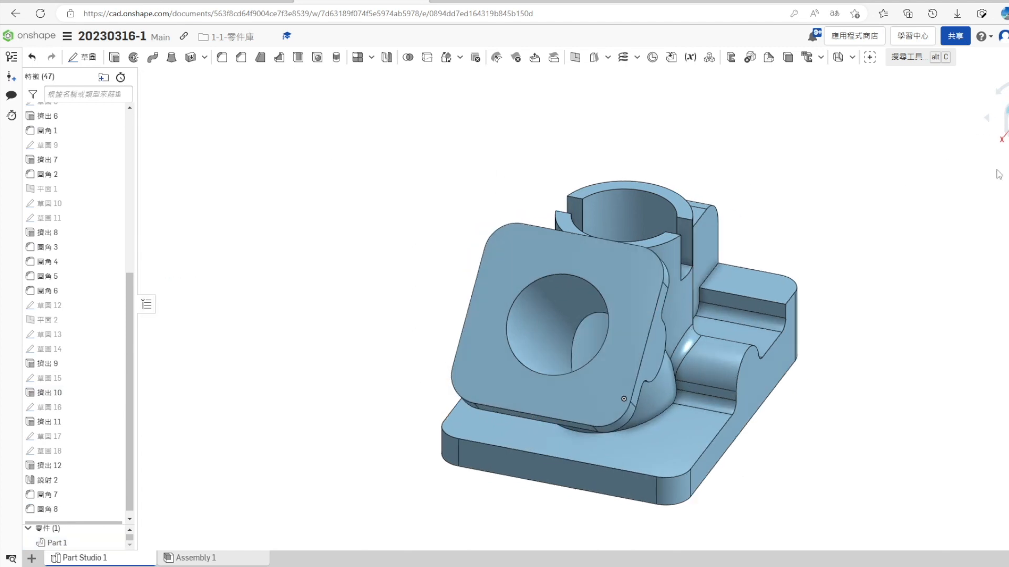
right_click_drag(597, 452, 428, 378)
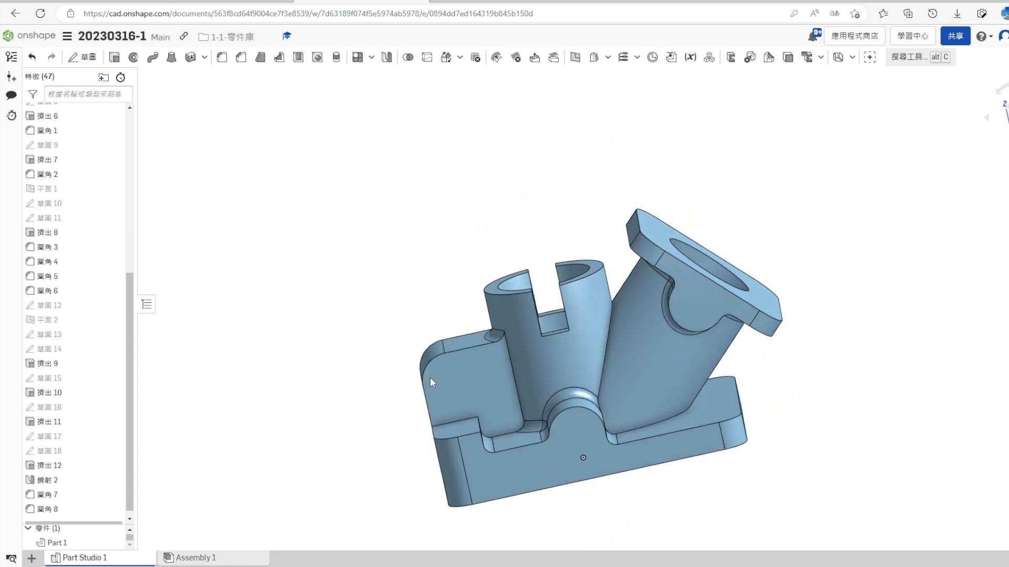
right_click(706, 310)
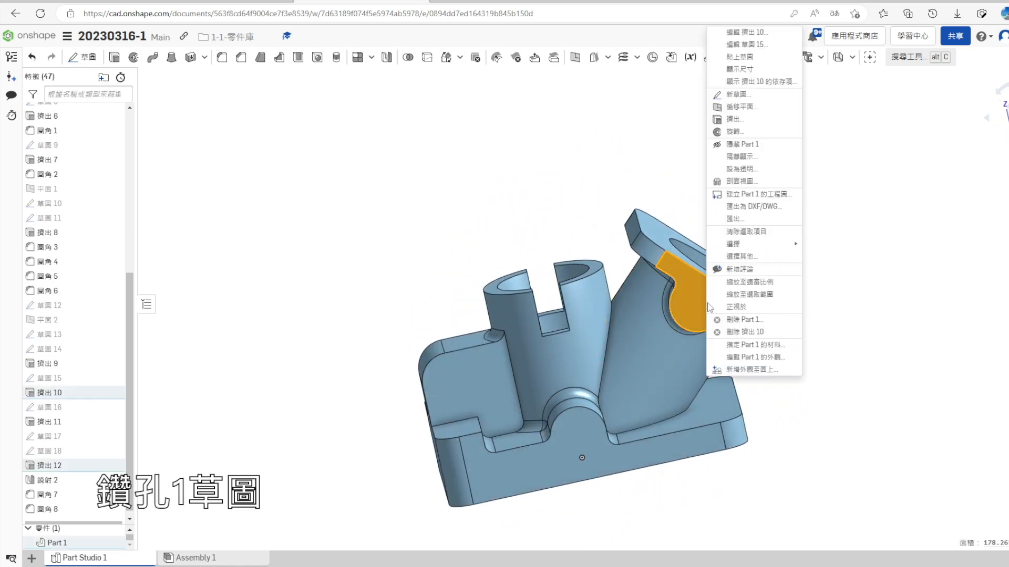
left_click(736, 91)
key("n")
left_click(277, 57)
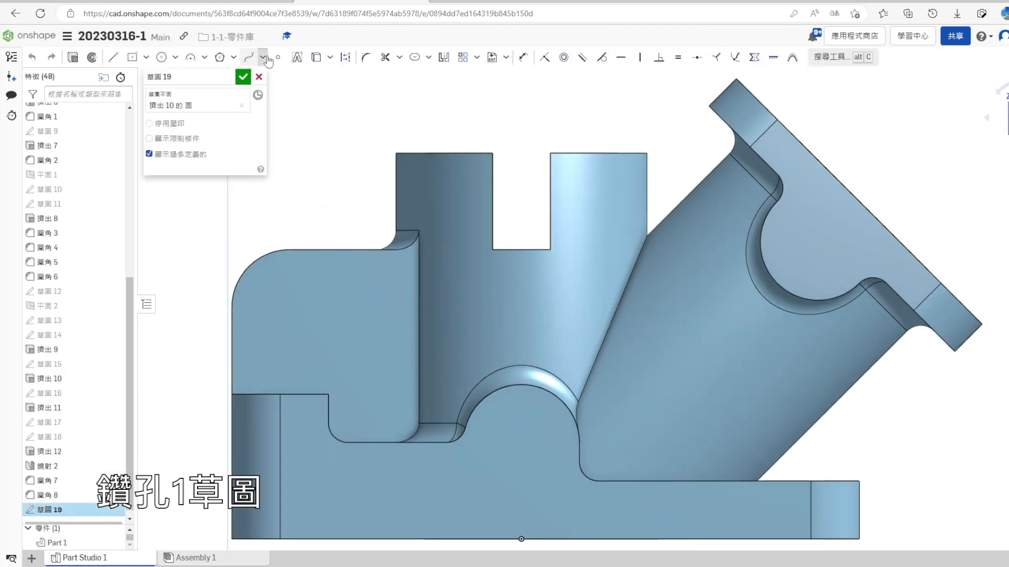
left_click(817, 242)
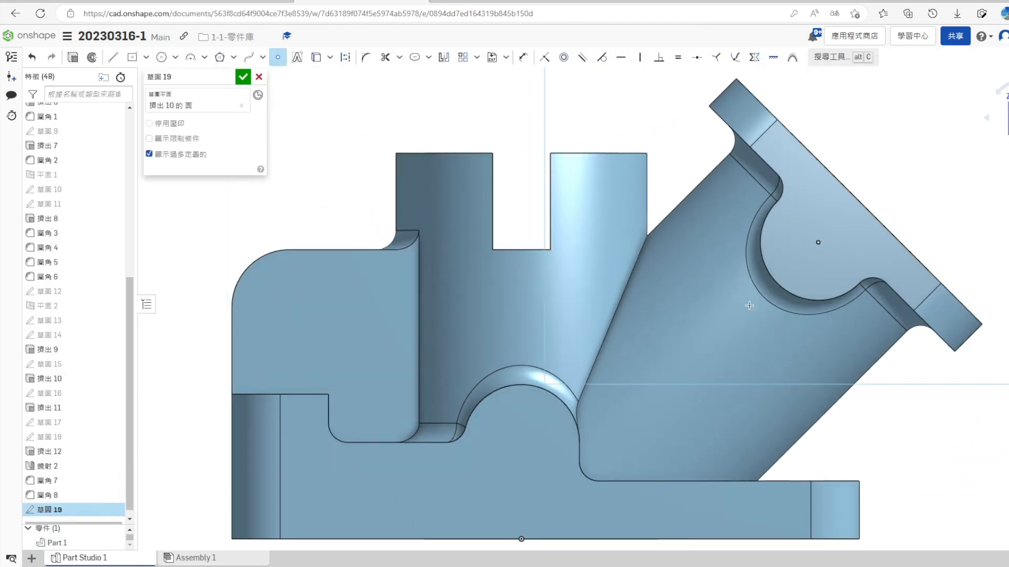
key("f")
left_click(243, 77)
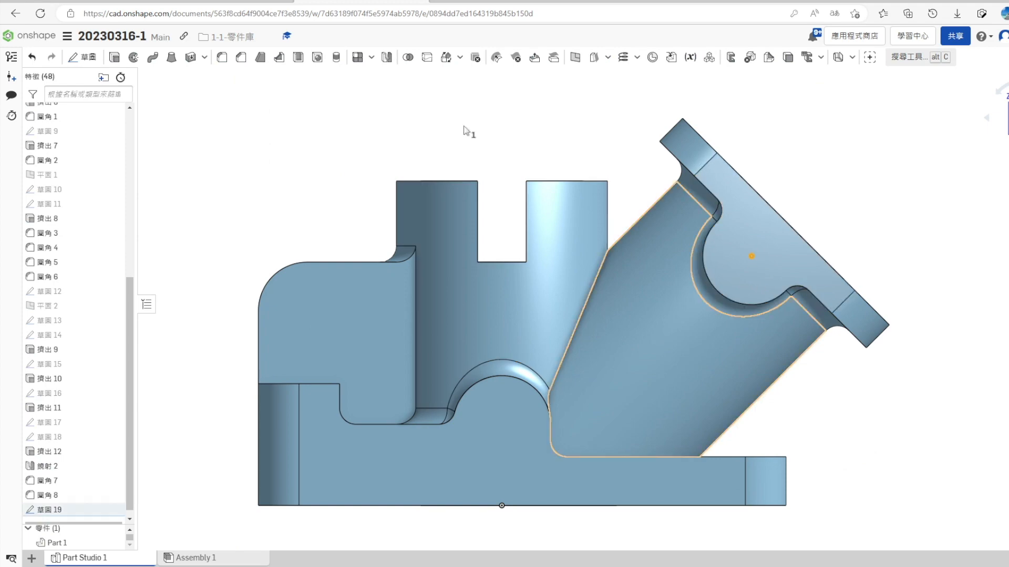
- Drill a simple ISO hole of 4 mm diameter through the side lugs at the sketched point
key("shift+h")
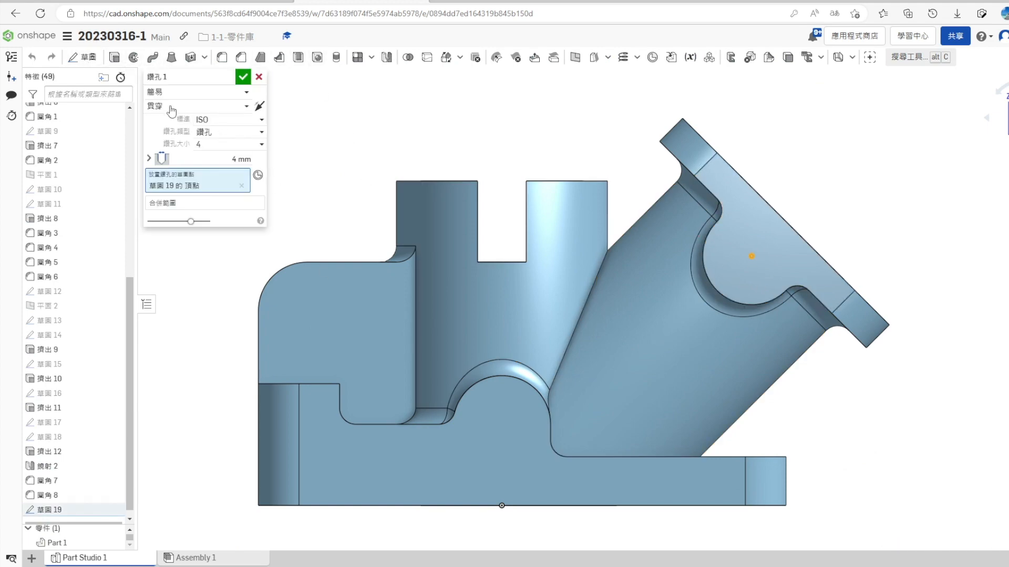
mouse_move(412, 276)
right_mouse_down()
mouse_move(473, 365)
mouse_move(539, 357)
mouse_move(586, 410)
mouse_move(392, 192)
right_mouse_up()
key("Return")
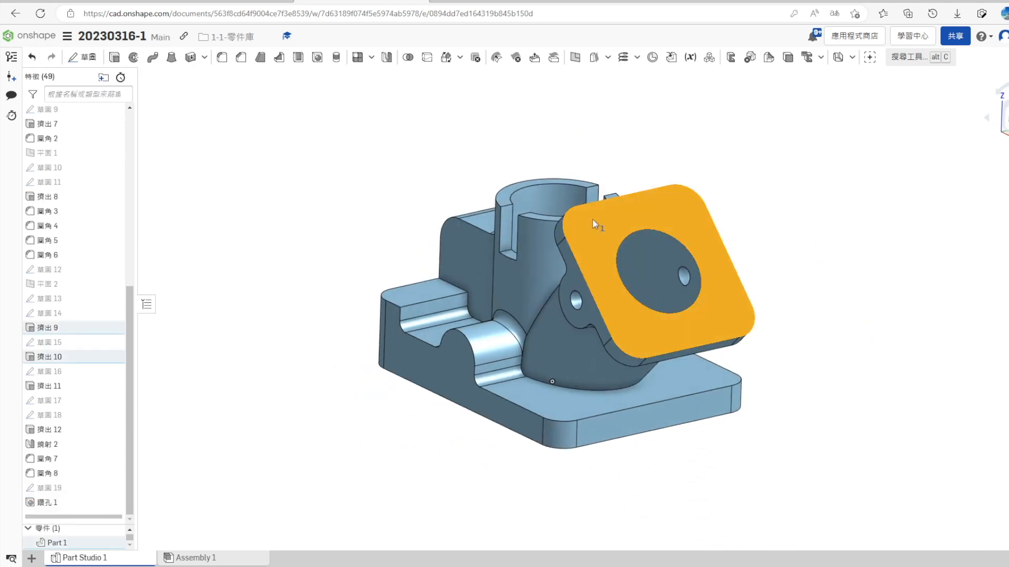
- Sketch a construction circle about 34 mm in diameter on the square flange's face, centred on the bore through a corner-arc centre, and reopen the sketch for editing
right_click(594, 220)
left_click(641, 97)
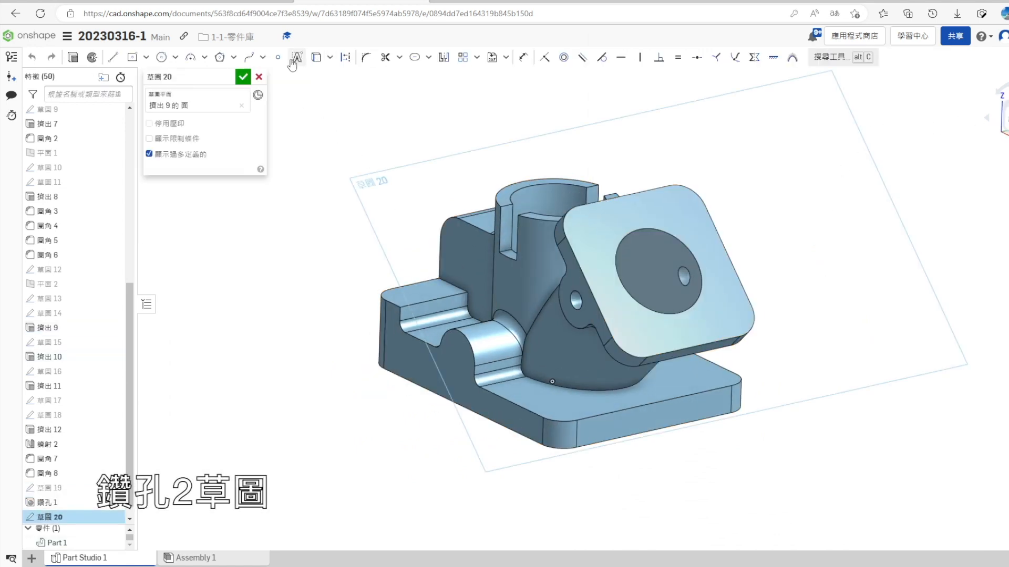
left_click(277, 57)
scroll(643, 257, "up", 2)
left_click(579, 227)
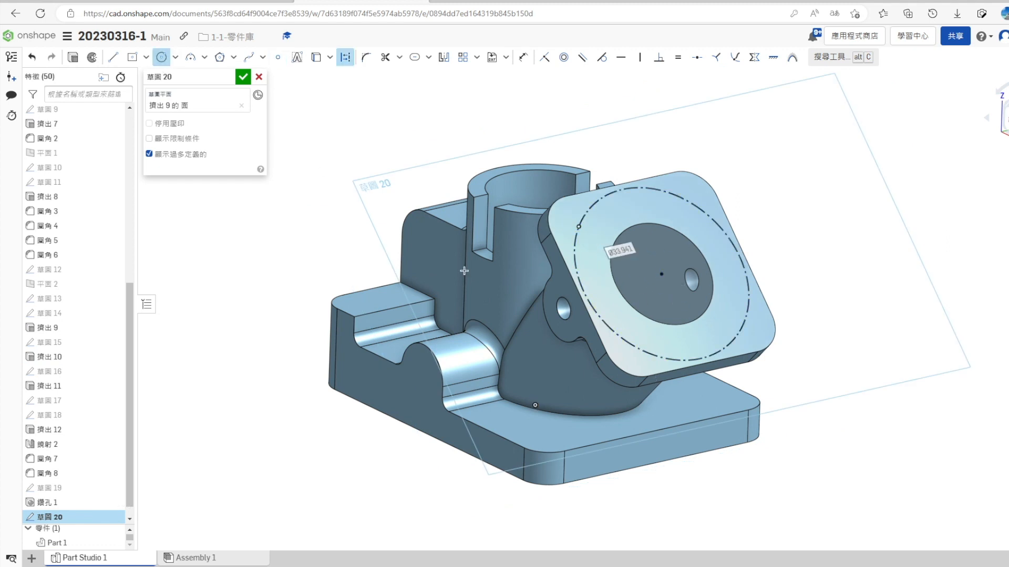
left_click(245, 78)
right_click_drag(340, 324, 357, 309)
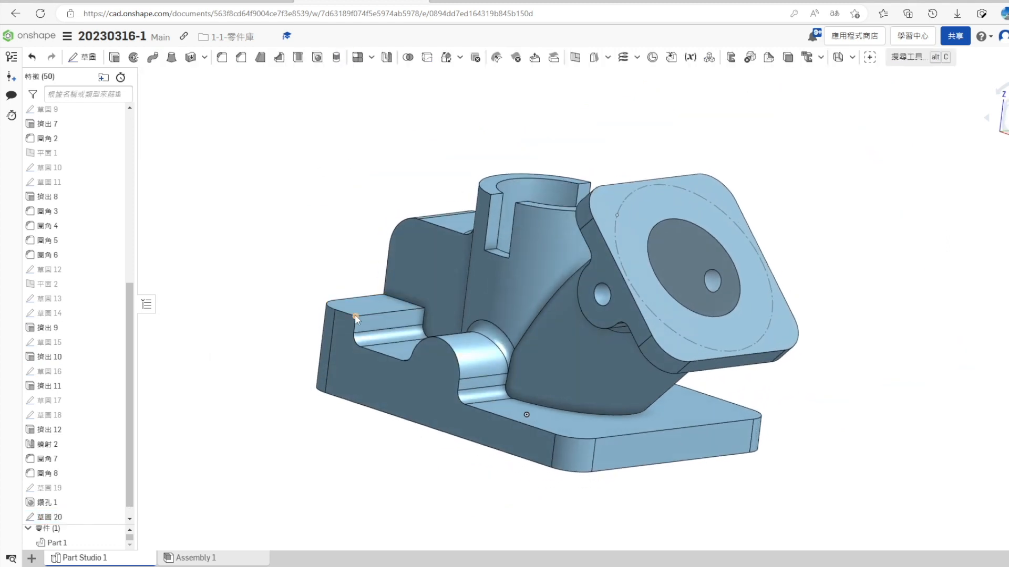
right_click(56, 502)
left_click(79, 287)
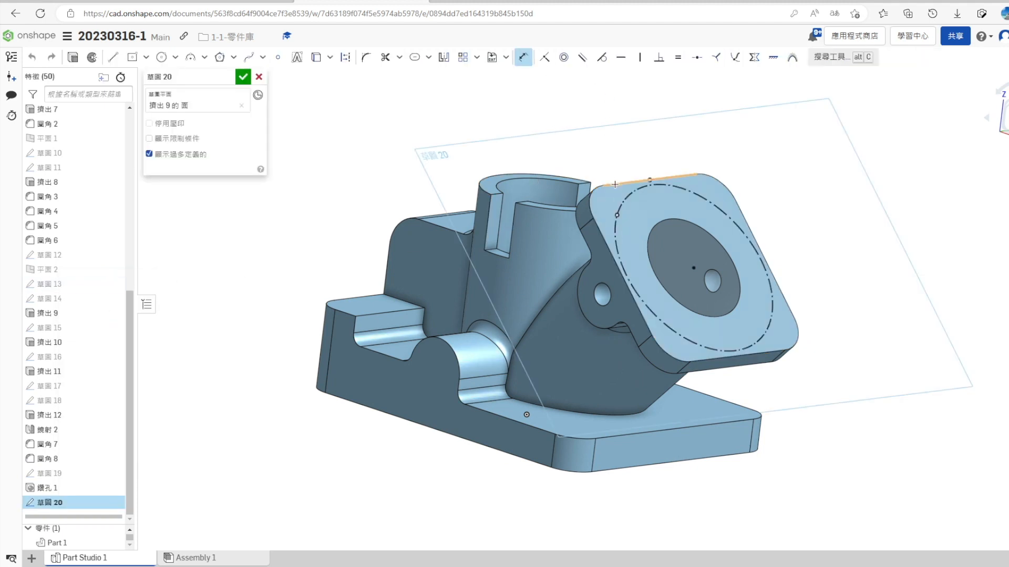
- Try to dimension the circle's corner point from the flange edge, check the reference drawing, and delete the dimension
left_click(539, 223)
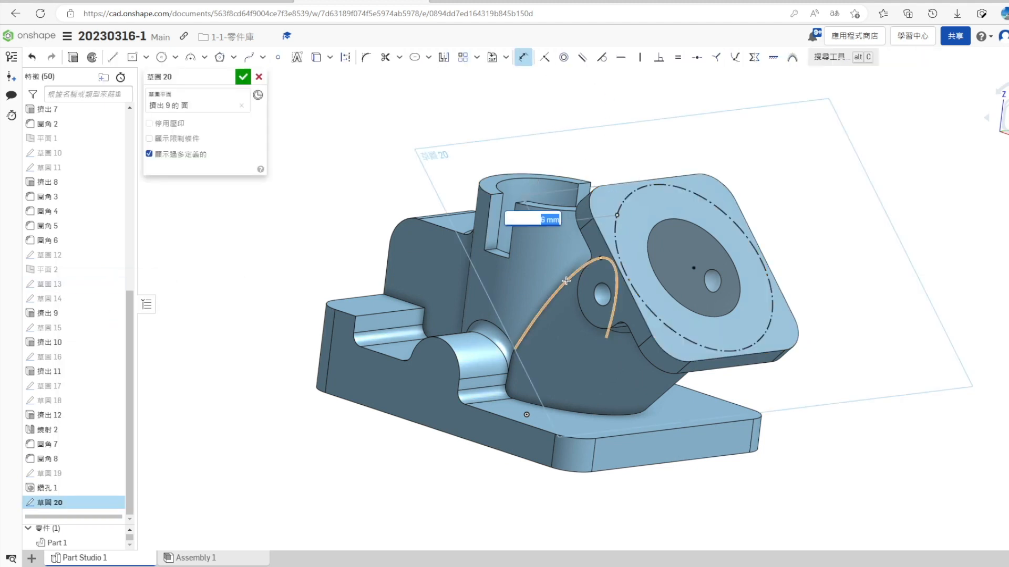
scroll(640, 216, "up", 2)
key("Escape")
key("alt+Tab")
key("alt+Tab")
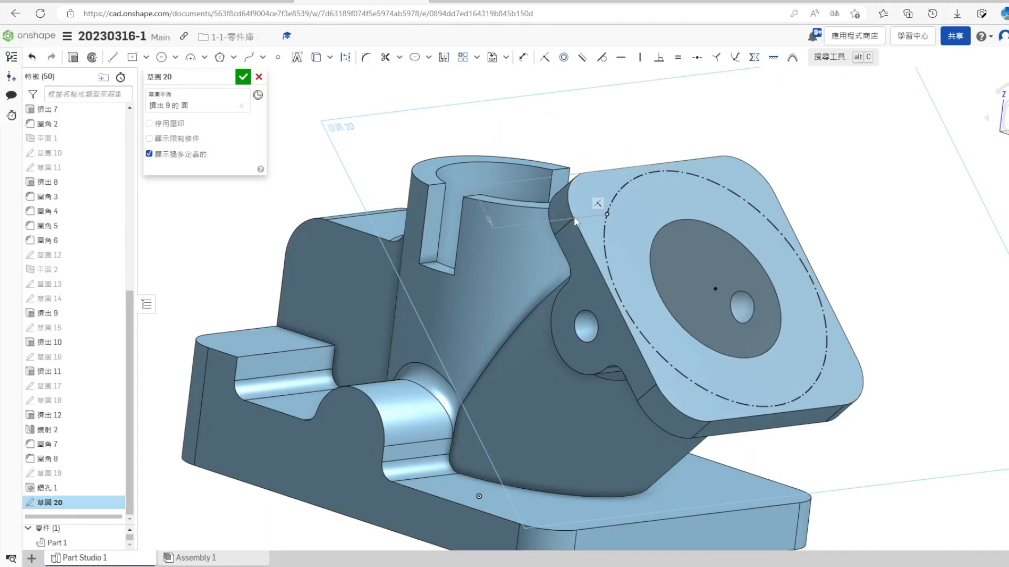
key("Delete")
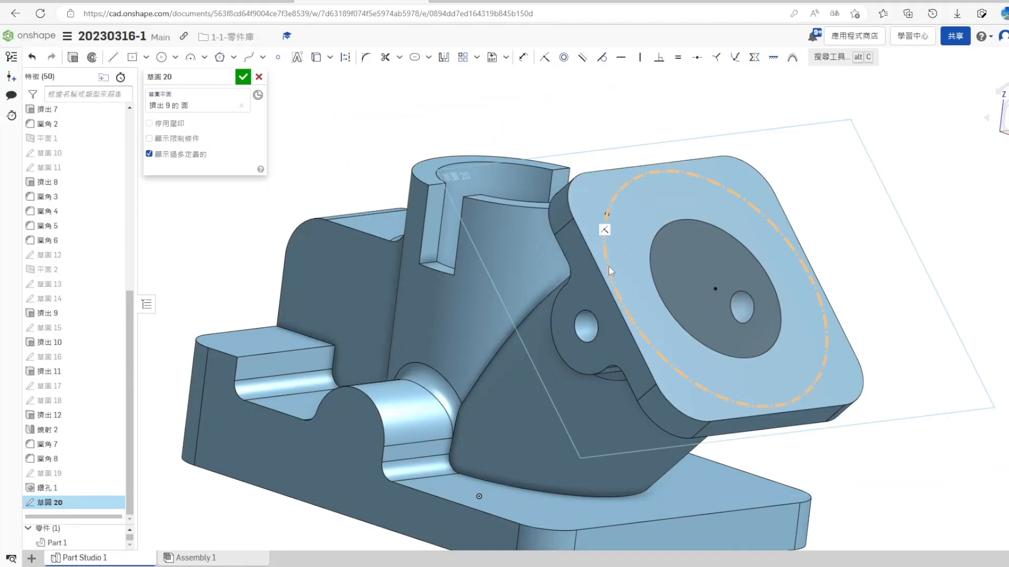
- Add points on the construction circle at the flange's other corner centres and drill 4 mm diameter holes at all four corners, 4 mm deep
left_click(276, 58)
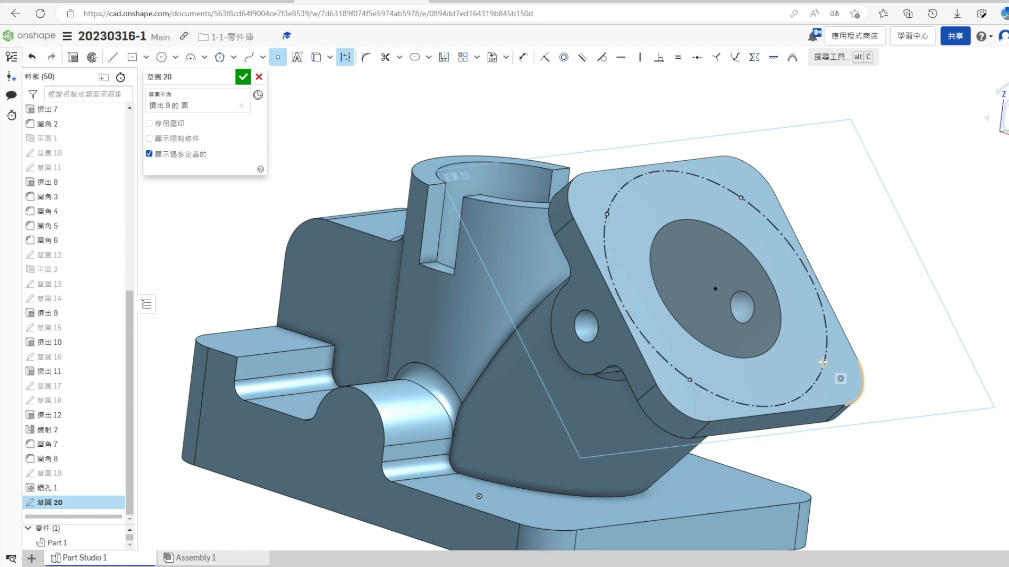
left_click(248, 78)
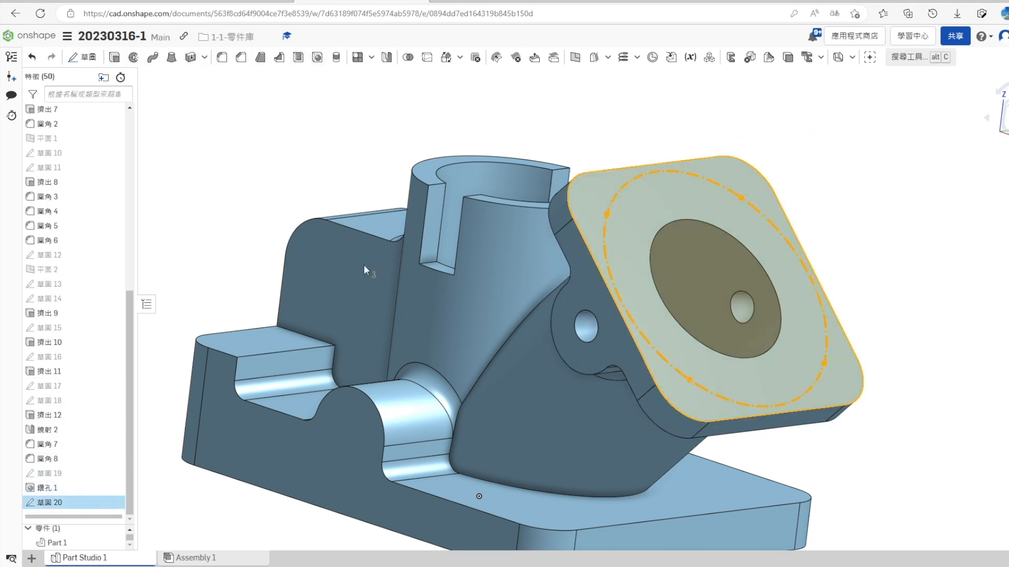
left_click(167, 106)
left_click(199, 136)
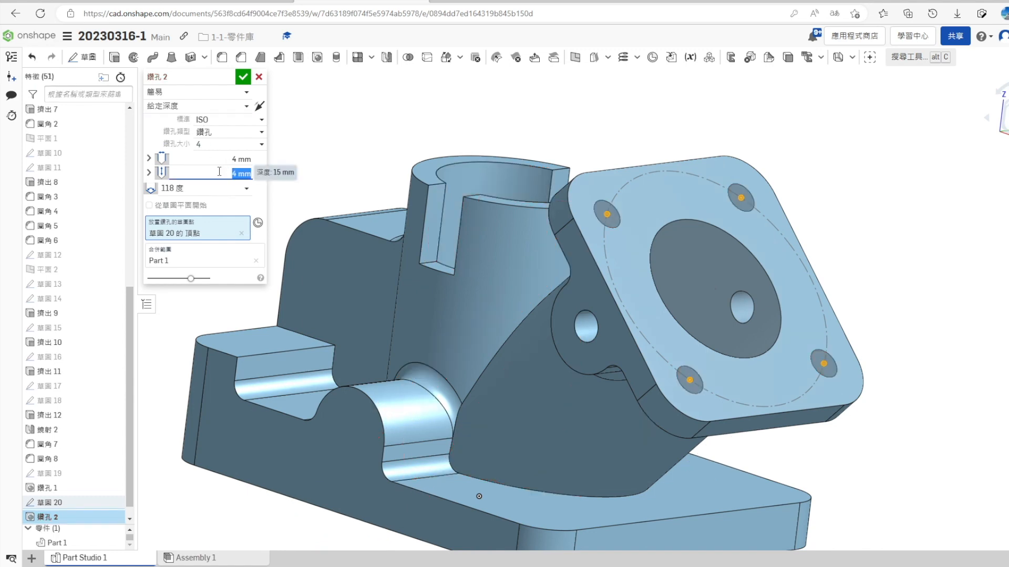
right_click_drag(392, 286, 396, 309)
left_click(243, 77)
scroll(400, 281, "down", 4)
right_click_drag(636, 379, 621, 378)
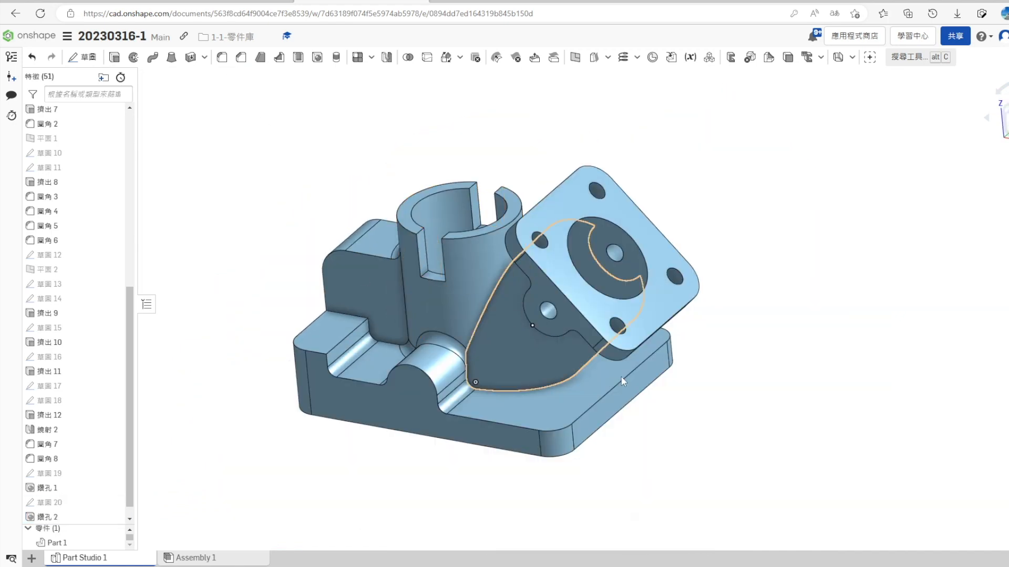
- Sketch a point on the side face of the upright block beside the vertical pipe, at the centre of its rounded corner
right_click_drag(637, 472, 591, 404)
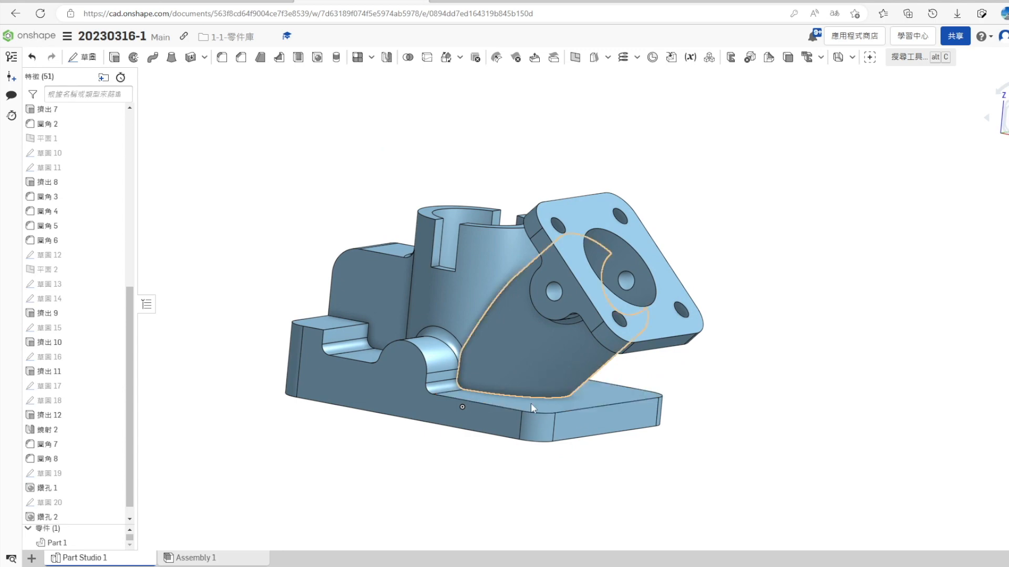
right_click_drag(530, 403, 477, 490)
right_click(345, 255)
left_click(368, 226)
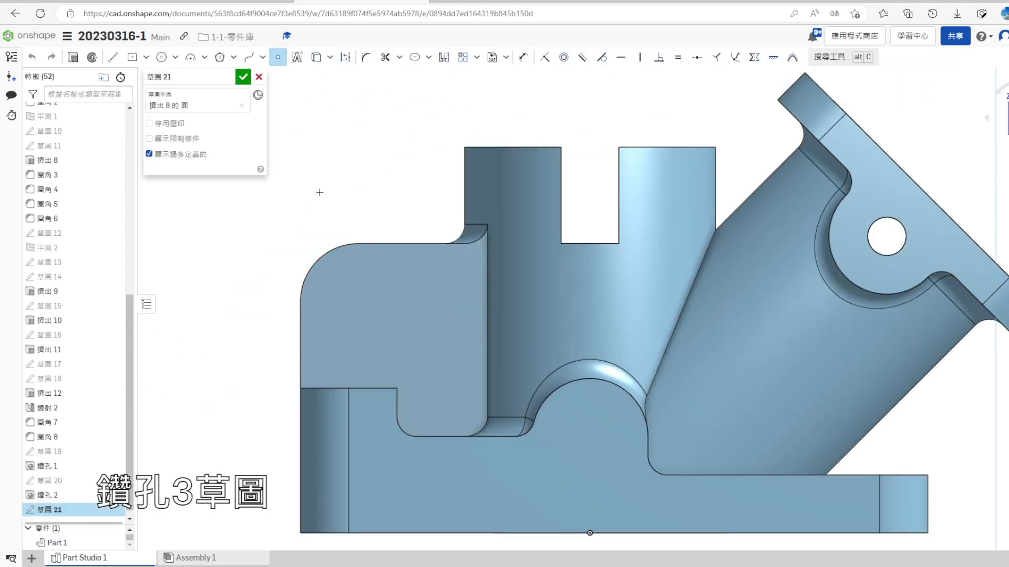
left_click(358, 302)
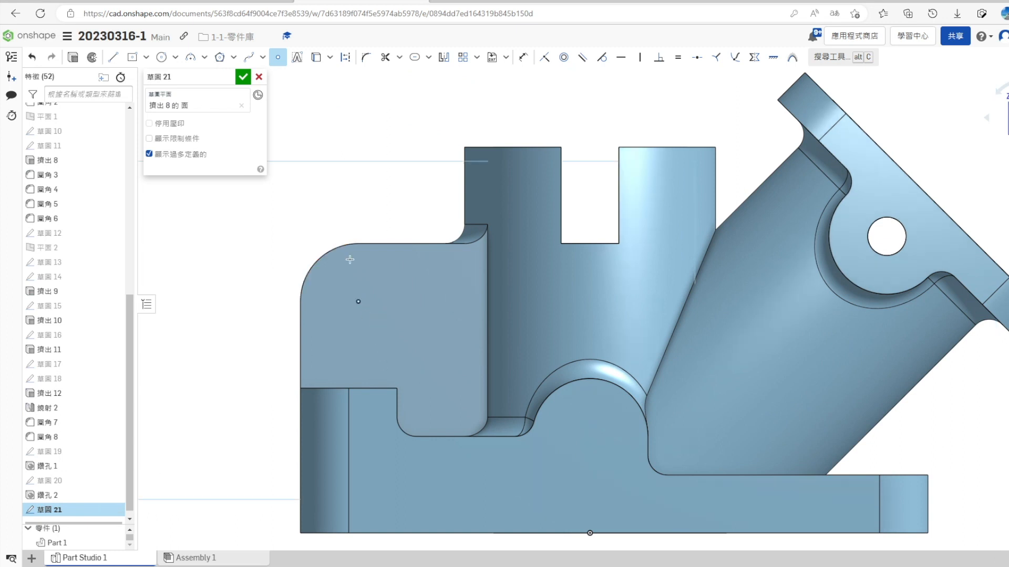
left_click(242, 76)
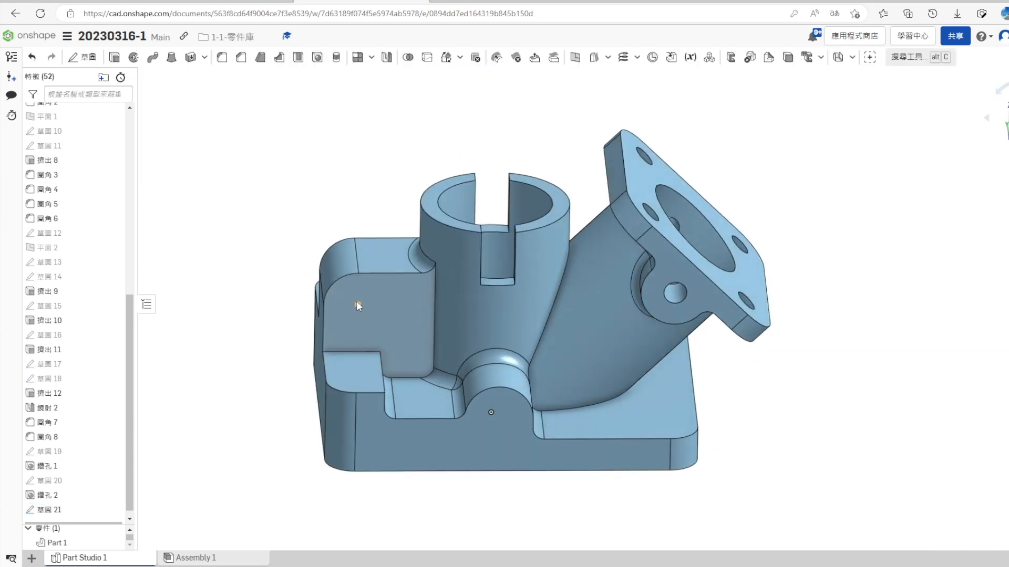
- Drill a simple 4 mm hole right through the upright block at the sketched point
left_click(316, 57)
left_click(224, 118)
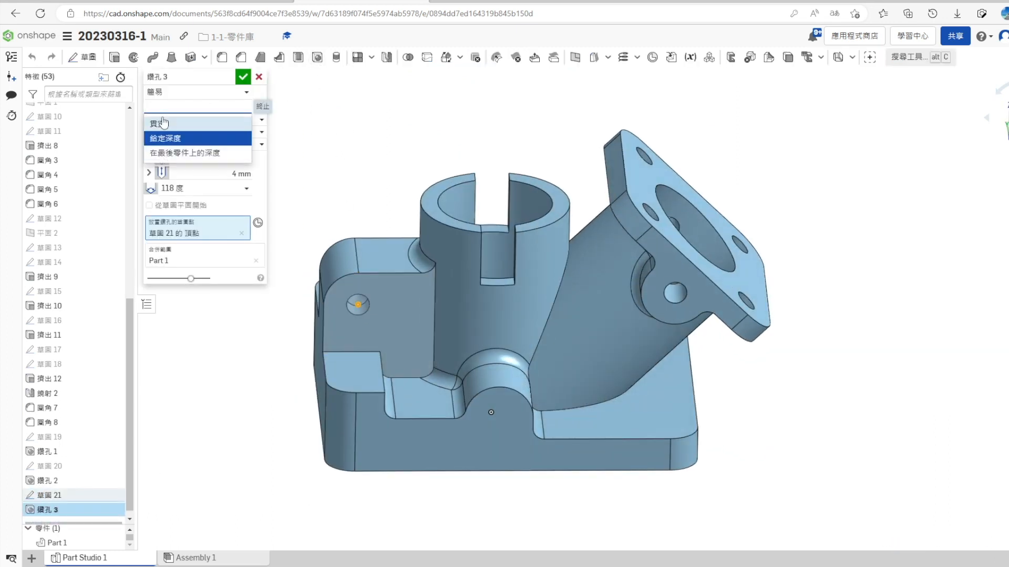
left_click(163, 123)
left_click(243, 76)
right_click_drag(255, 360, 225, 385)
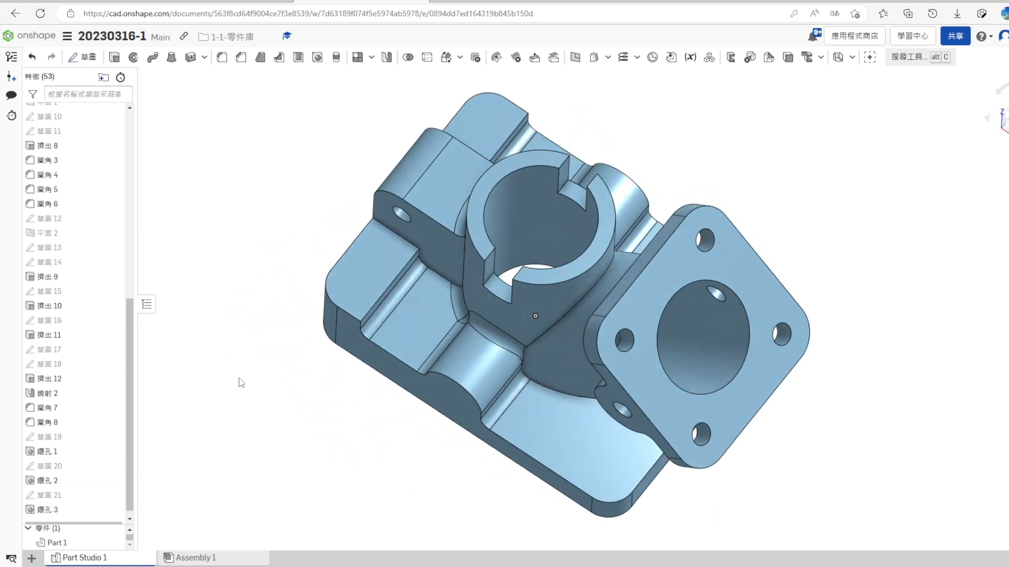
- Sketch points on the raised end pads of the base, one at the centre of each rounded outer corner
right_click(352, 284)
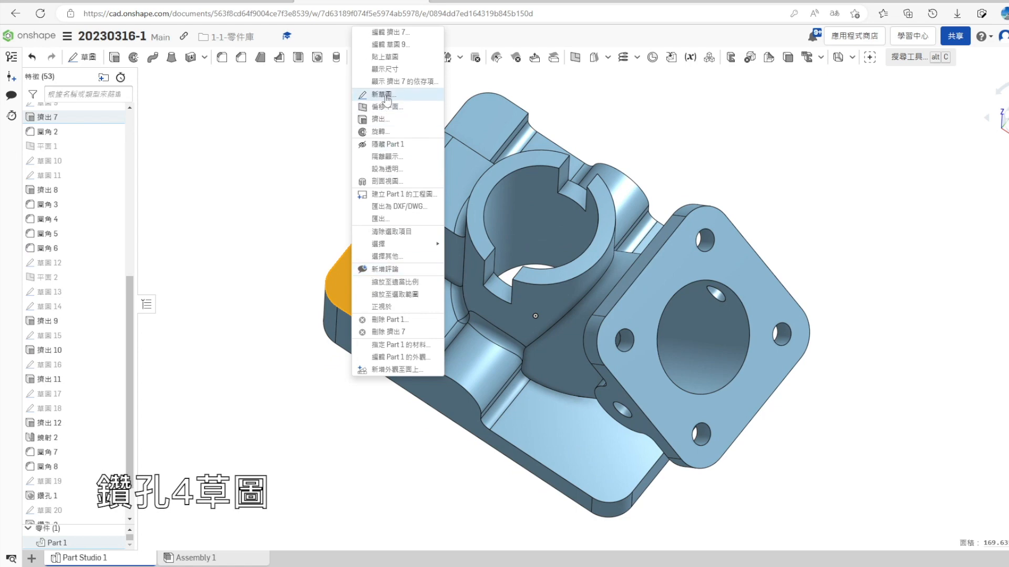
left_click(404, 103)
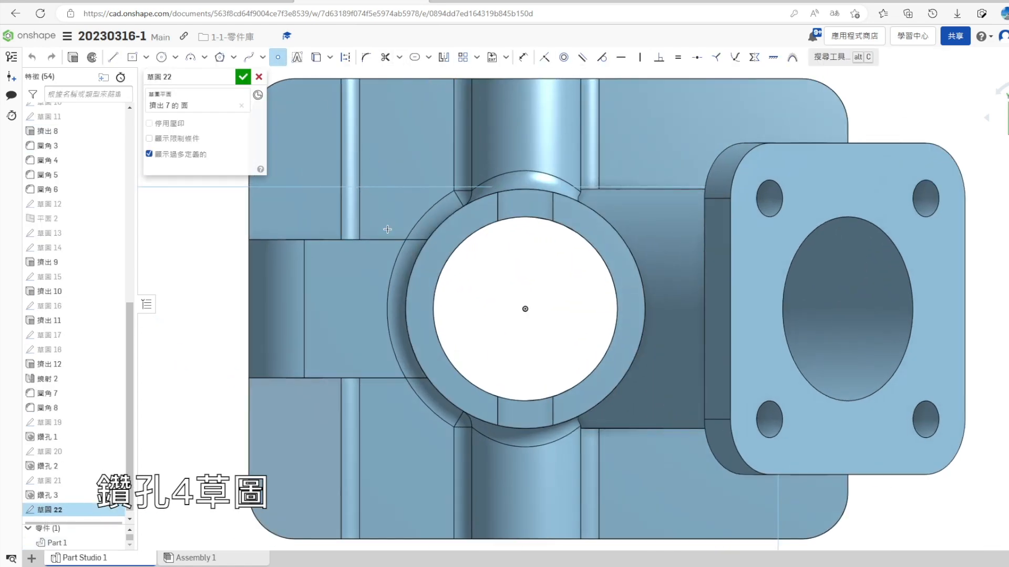
scroll(388, 229, "down", 3)
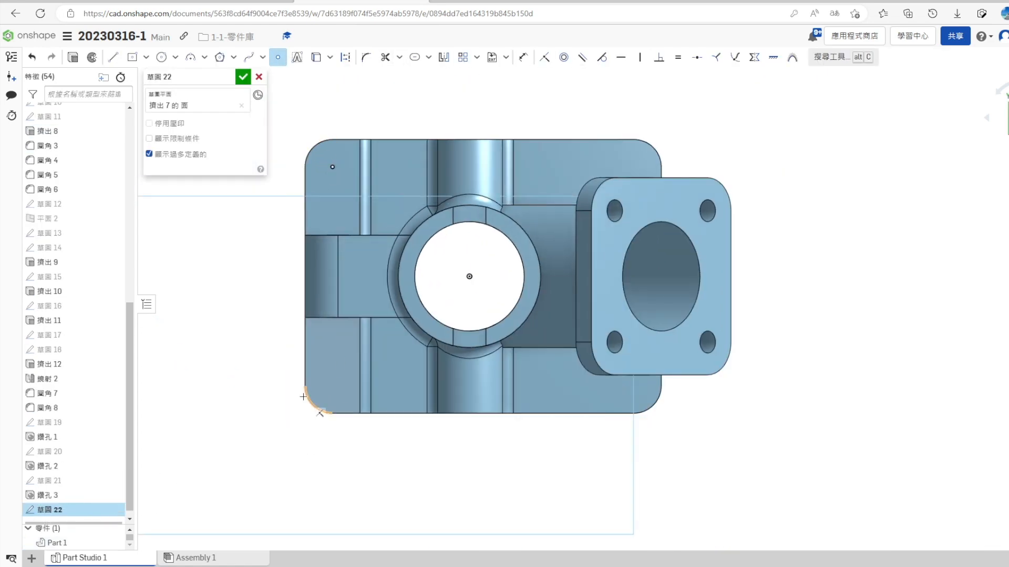
right_click_drag(375, 496, 372, 437)
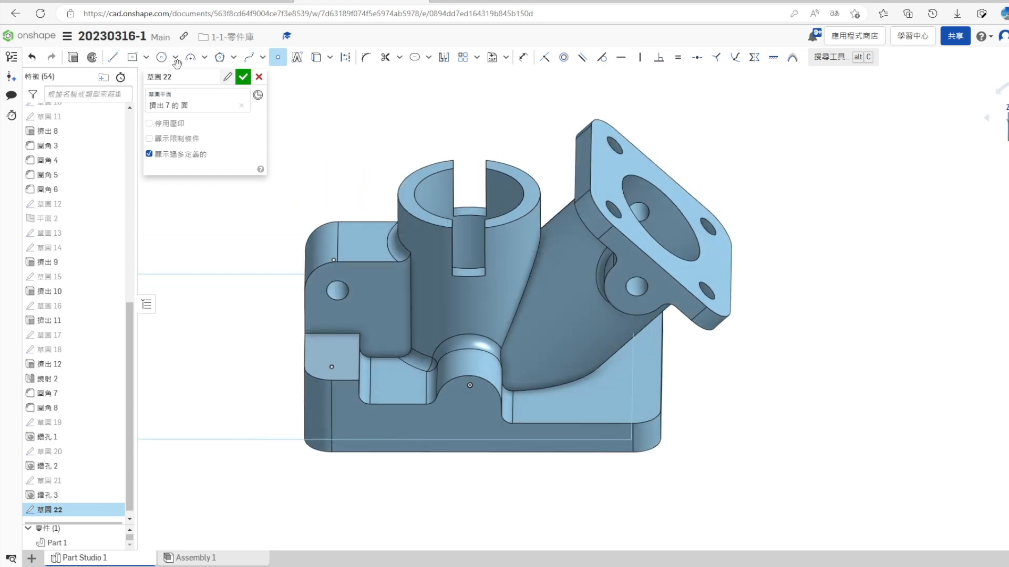
left_click(243, 77)
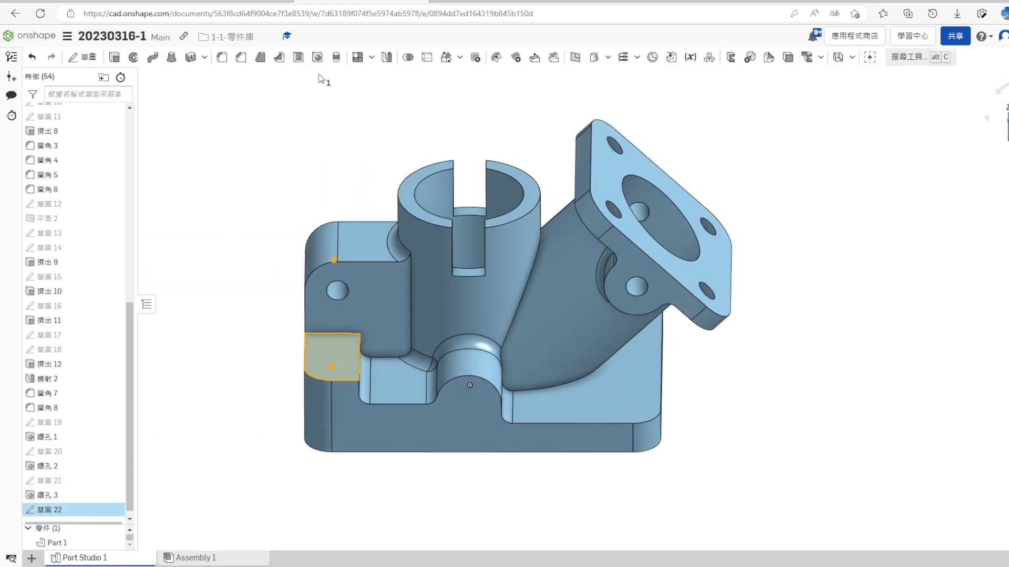
- Drill simple ISO holes of 4 mm diameter through the base at the two raised pad points
left_click(317, 58)
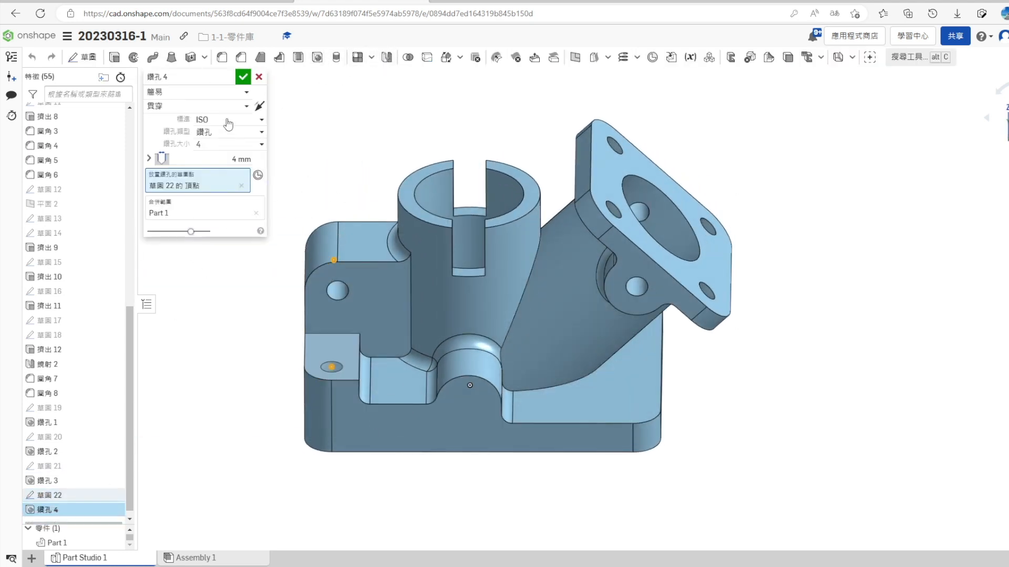
left_click(242, 77)
right_click_drag(241, 315, 216, 398)
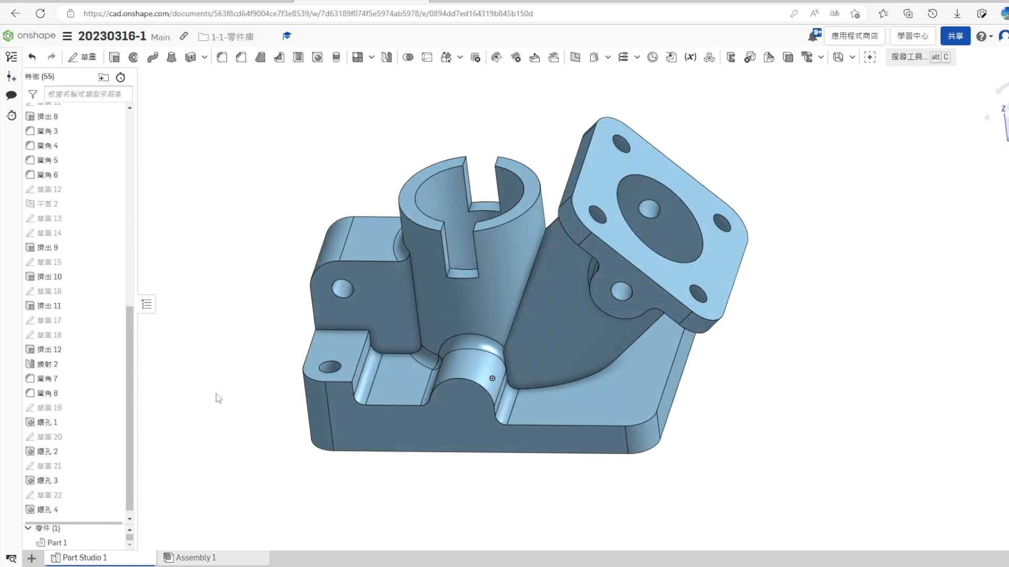
- Sketch a point on the base's front side face at the centre of the rounded boss arc
left_click(459, 412)
right_click(460, 409)
left_click(552, 162)
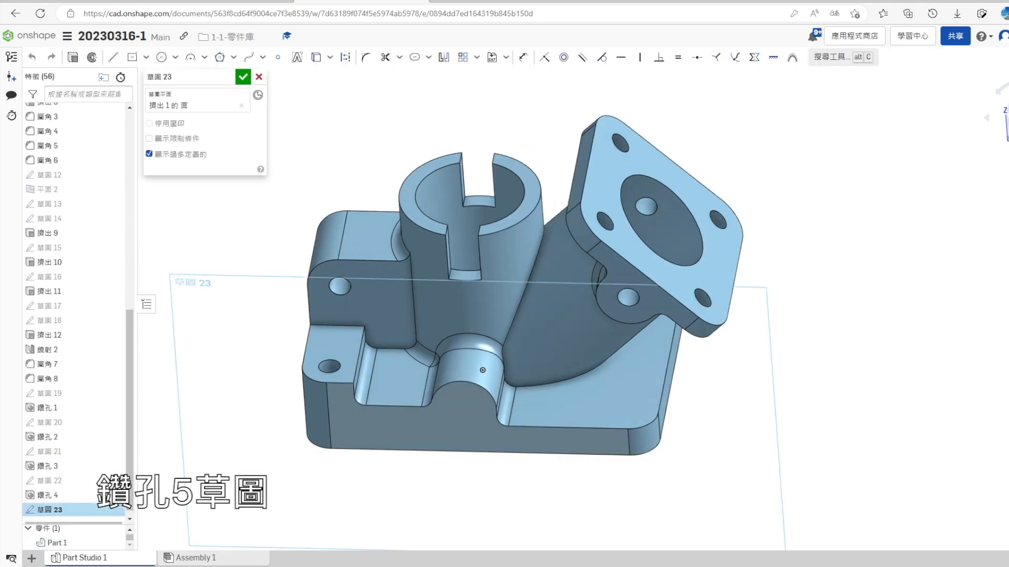
key("n")
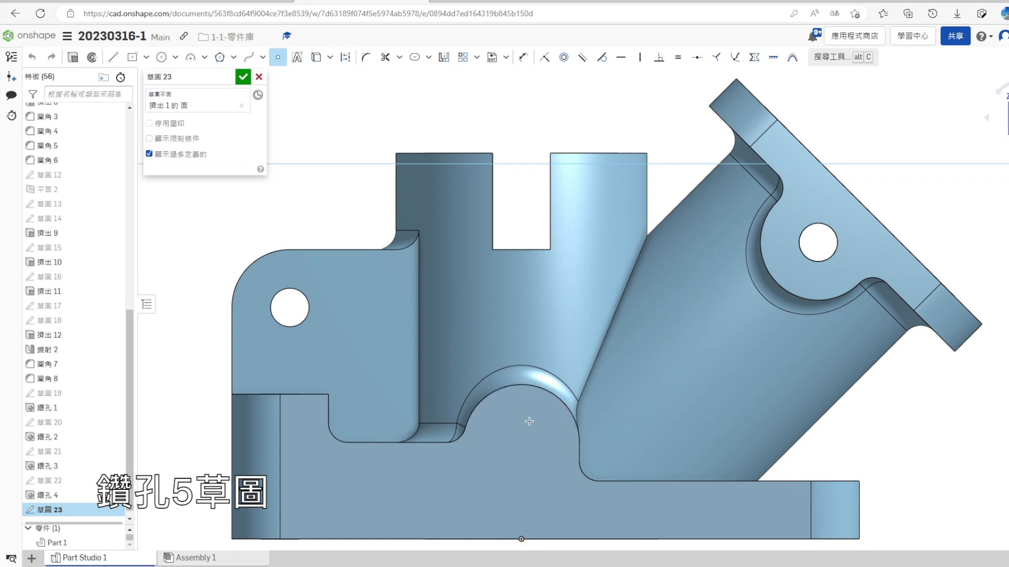
left_click(522, 443)
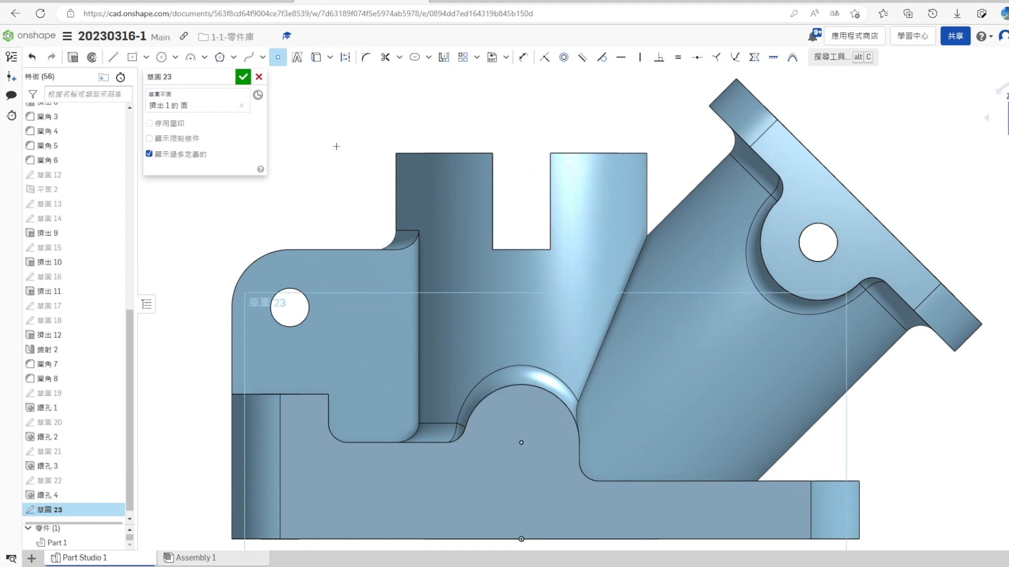
left_click(245, 79)
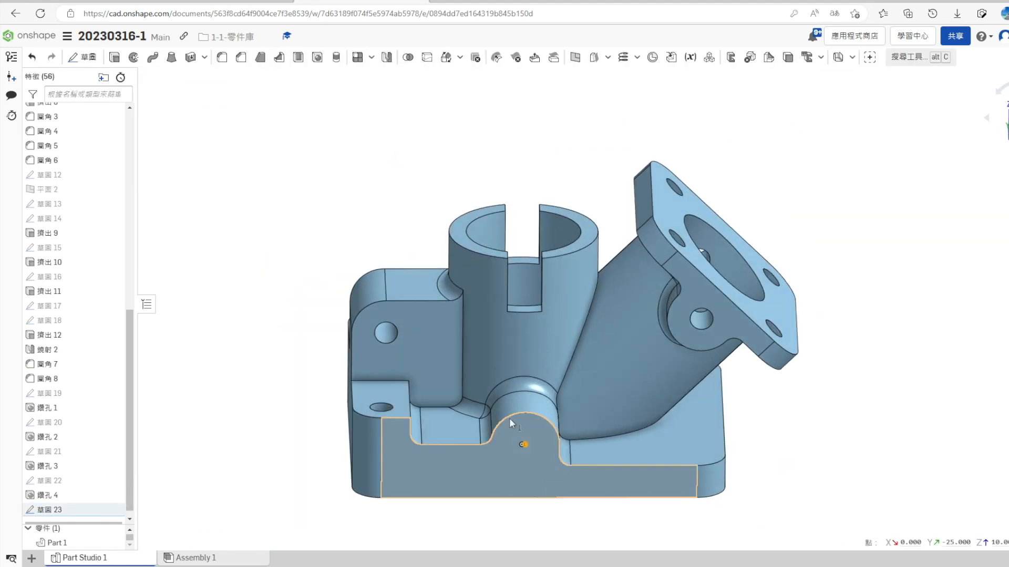
- Drill a simple ISO hole of 4 mm diameter right through the rounded boss at the sketched point
left_click(317, 56)
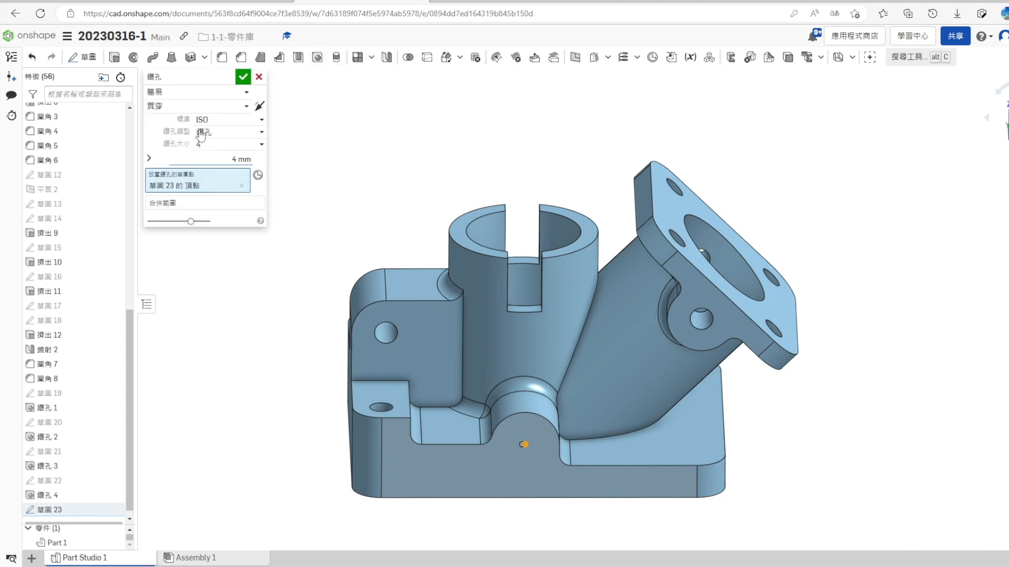
left_click(245, 79)
mouse_move(284, 342)
right_mouse_down()
mouse_move(404, 402)
mouse_move(770, 373)
mouse_move(1004, 226)
right_mouse_up()
right_click_drag(998, 431, 822, 437)
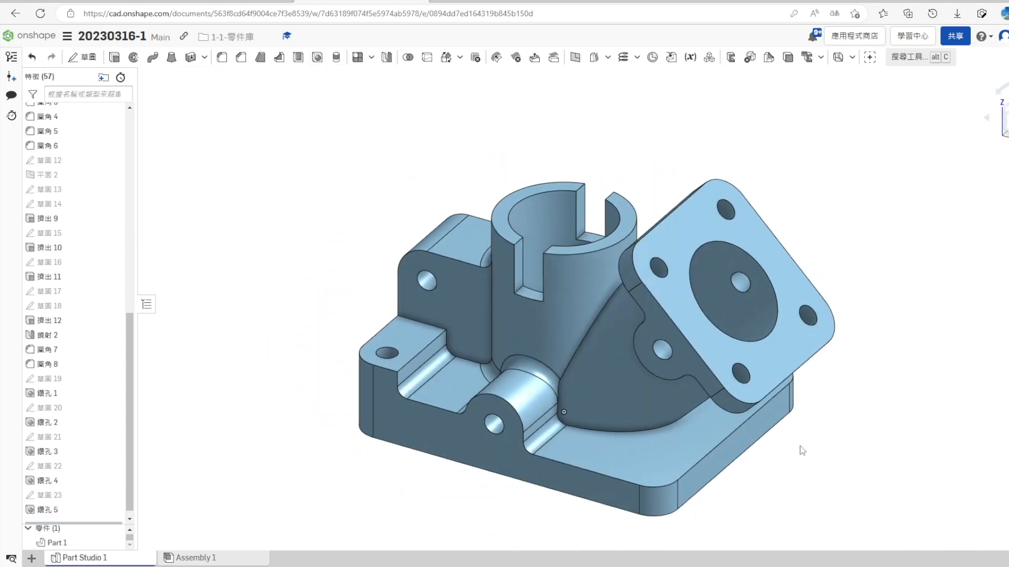
- Sketch two points on the base's upper face below the flange, each concentric with a rounded outer corner
left_click(651, 461)
right_click(650, 461)
left_click(723, 179)
left_click(278, 58)
left_click(795, 112)
key("Escape")
left_click(794, 511)
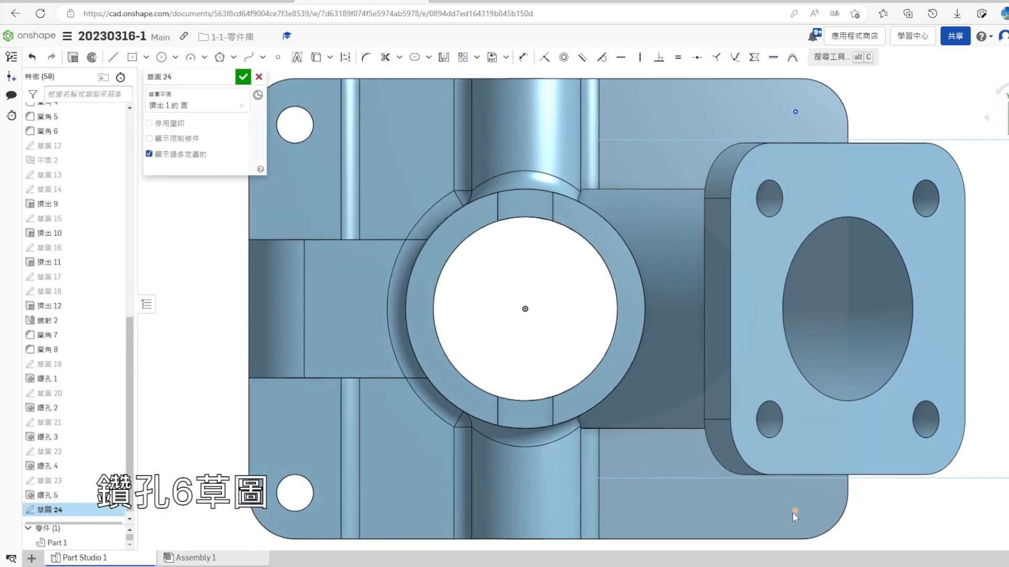
left_click(834, 525)
left_click(564, 57)
left_click(795, 112)
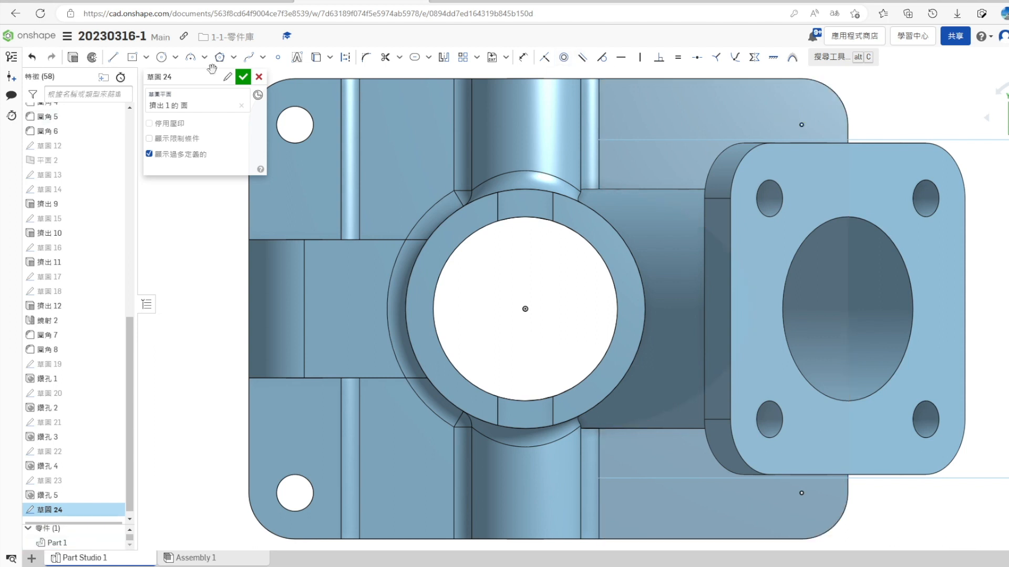
left_click(242, 77)
- Drill simple ISO through holes of 4 mm diameter at the two corner points of the base below the flange
scroll(695, 462, "down", 5)
mouse_move(693, 458)
right_mouse_down()
mouse_move(689, 426)
mouse_move(630, 391)
right_mouse_up()
scroll(72, 504, "down", 1)
left_click(72, 504)
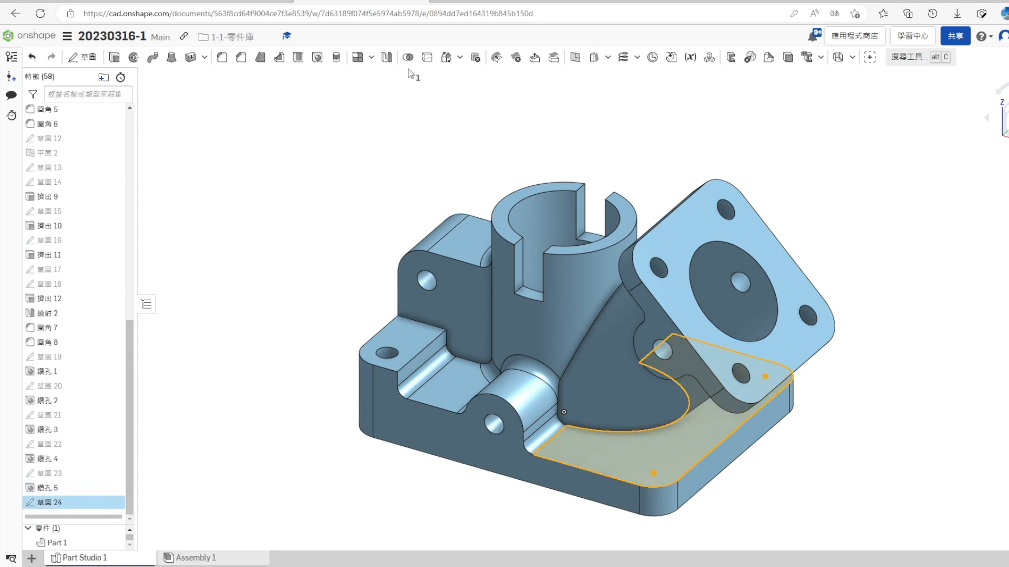
left_click(316, 58)
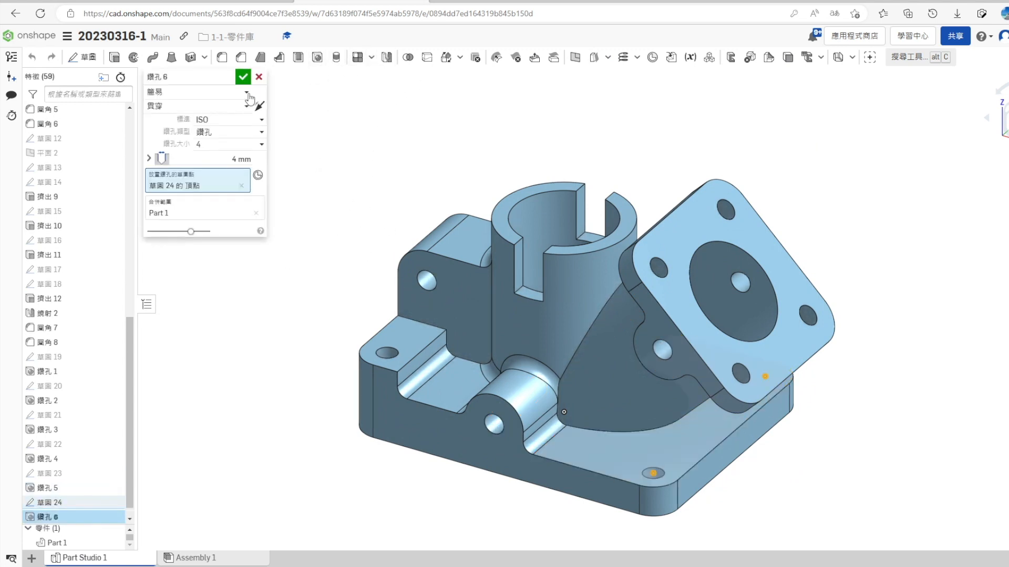
left_click(242, 77)
mouse_move(525, 465)
right_mouse_down()
mouse_move(576, 466)
mouse_move(550, 465)
mouse_move(521, 419)
mouse_move(541, 471)
right_mouse_up()
- On the Front plane, sketch a horizontal rib line about 8 mm long from the vertical pipe's upper outer corner towards the flange
scroll(34, 424, "up", 10)
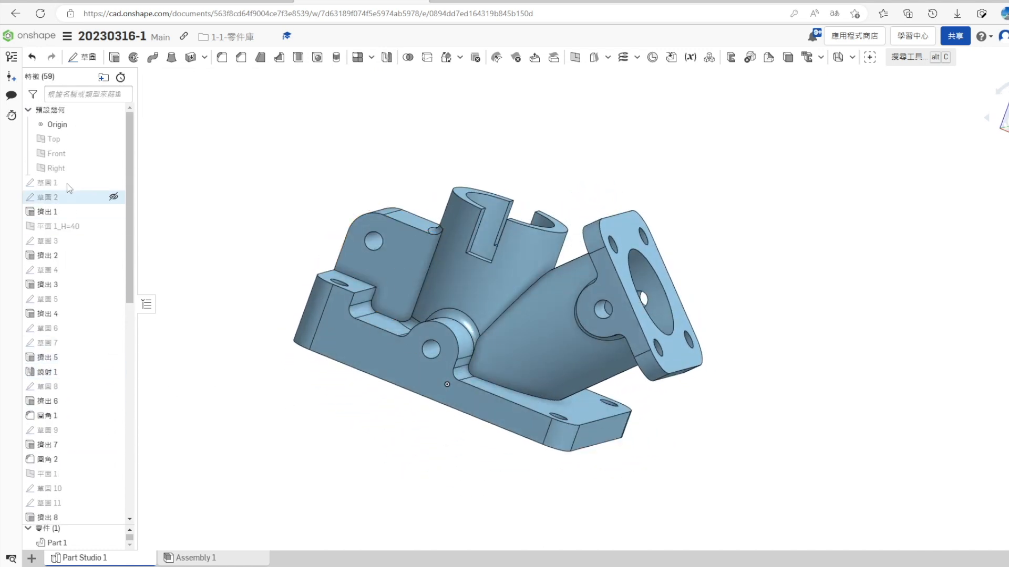
right_click(57, 153)
left_click(104, 193)
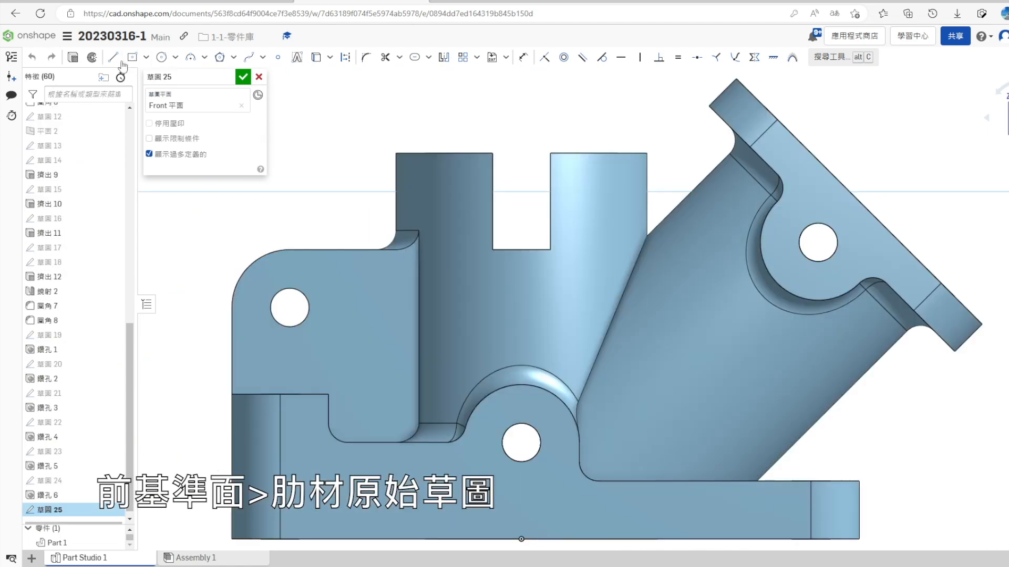
key("alt+Tab")
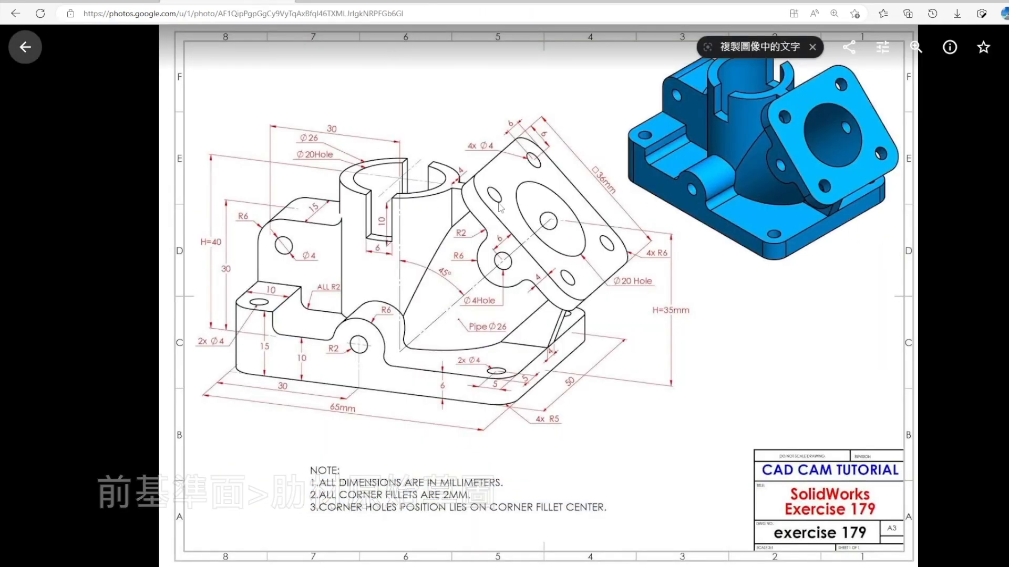
key("alt+Tab")
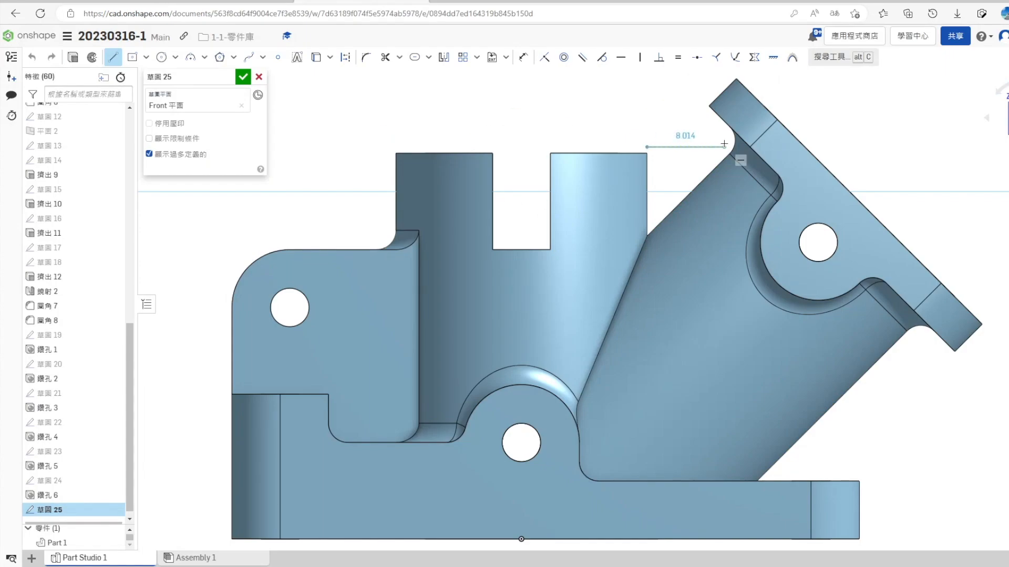
left_click(724, 147)
key("Escape")
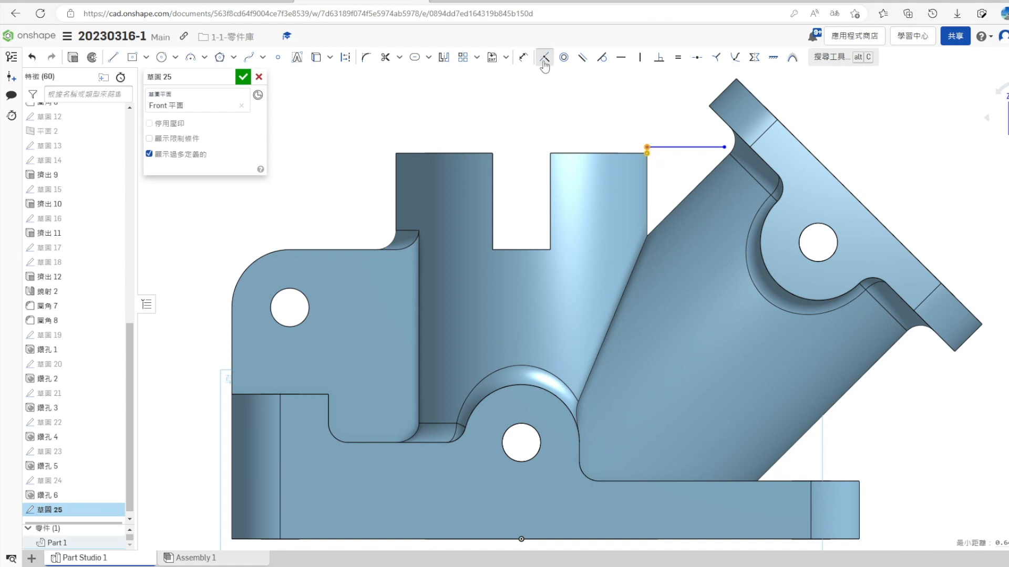
- Bring the intersection curves of the inclined pipe and its flange fillet into the sketch and convert them to construction geometry
scroll(714, 154, "up", 2)
scroll(729, 157, "up", 4)
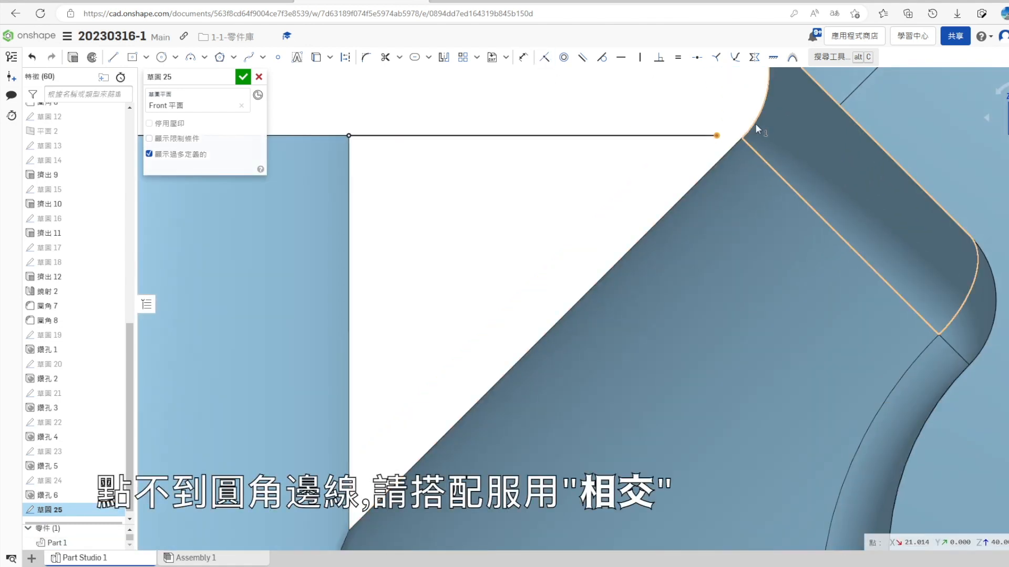
left_click(330, 56)
left_click(336, 94)
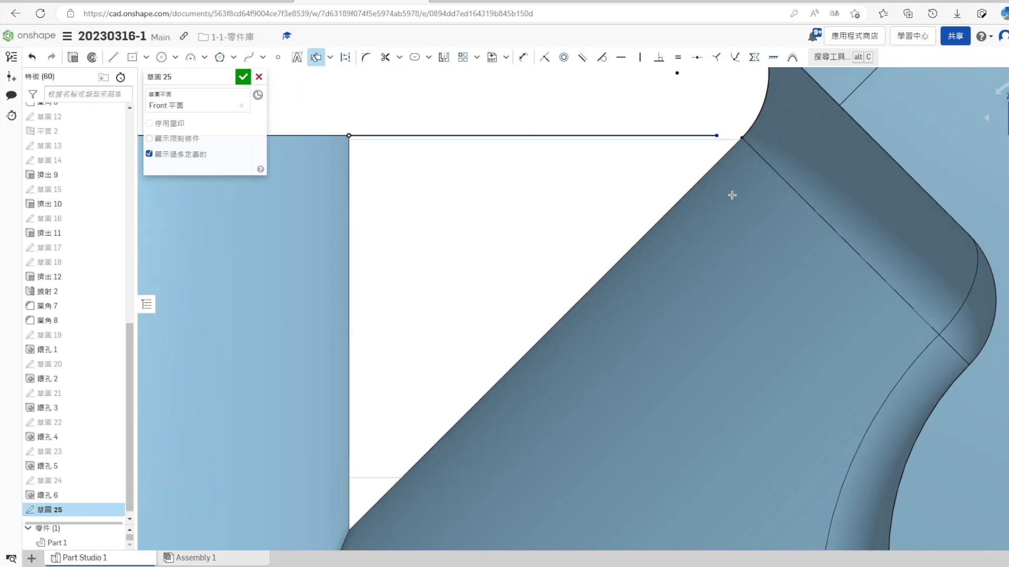
scroll(741, 254, "down", 5)
key("Escape")
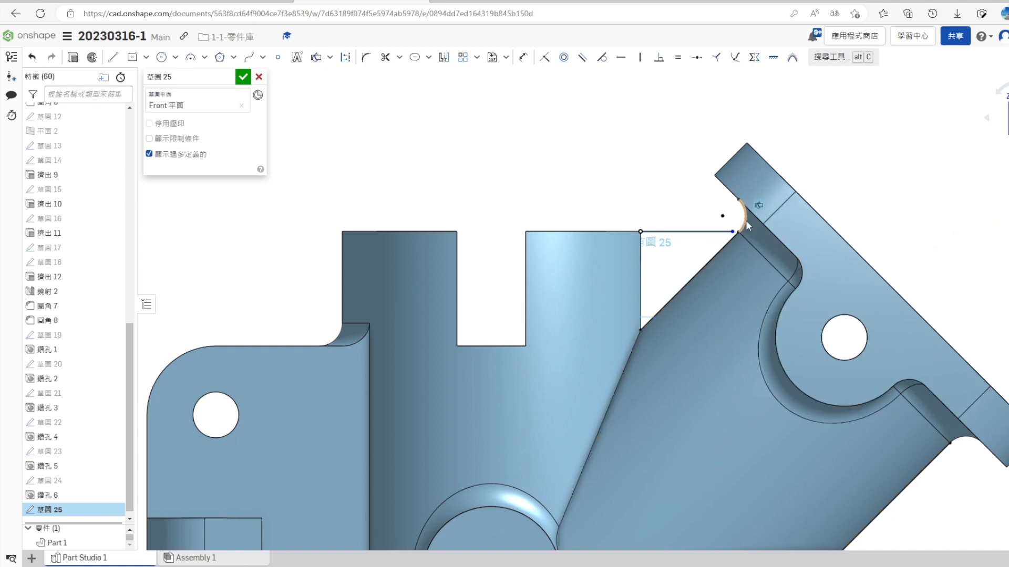
left_click(732, 242)
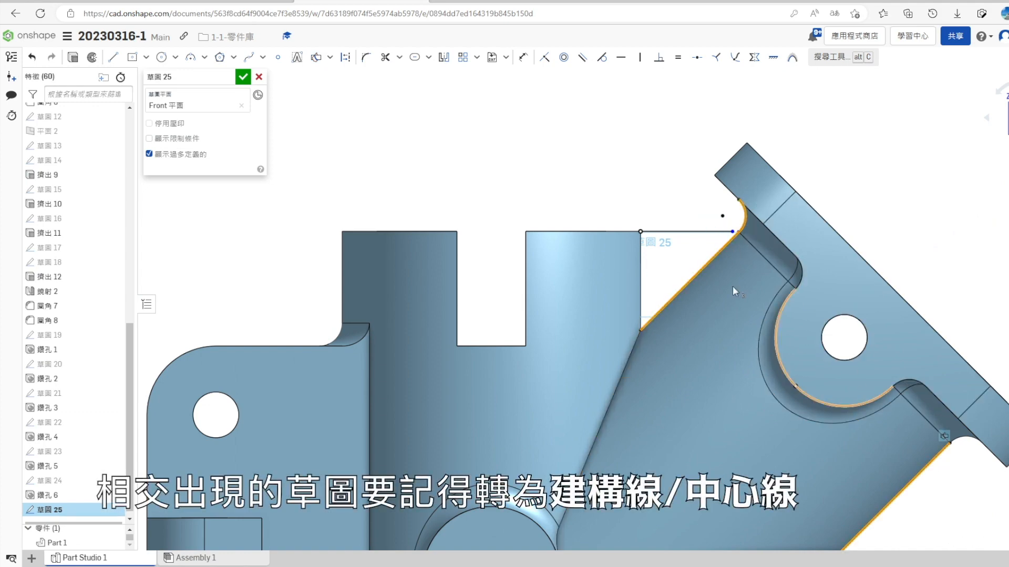
left_click(352, 58)
- Attach the free end of the horizontal rib line to the intersected fillet arc beside the flange
scroll(553, 165, "down", 2)
scroll(819, 371, "up", 2)
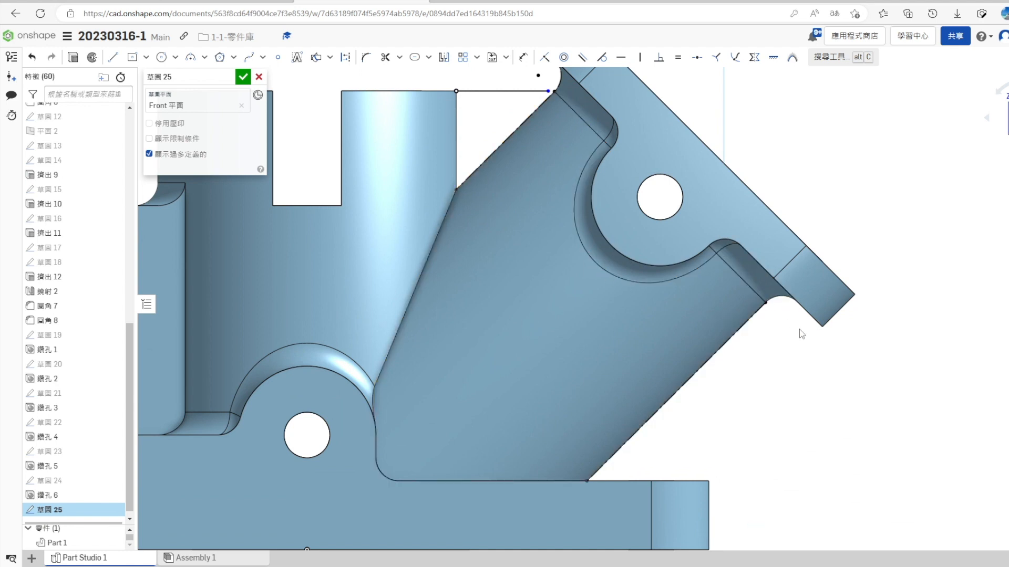
scroll(801, 334, "down", 3)
scroll(666, 220, "up", 4)
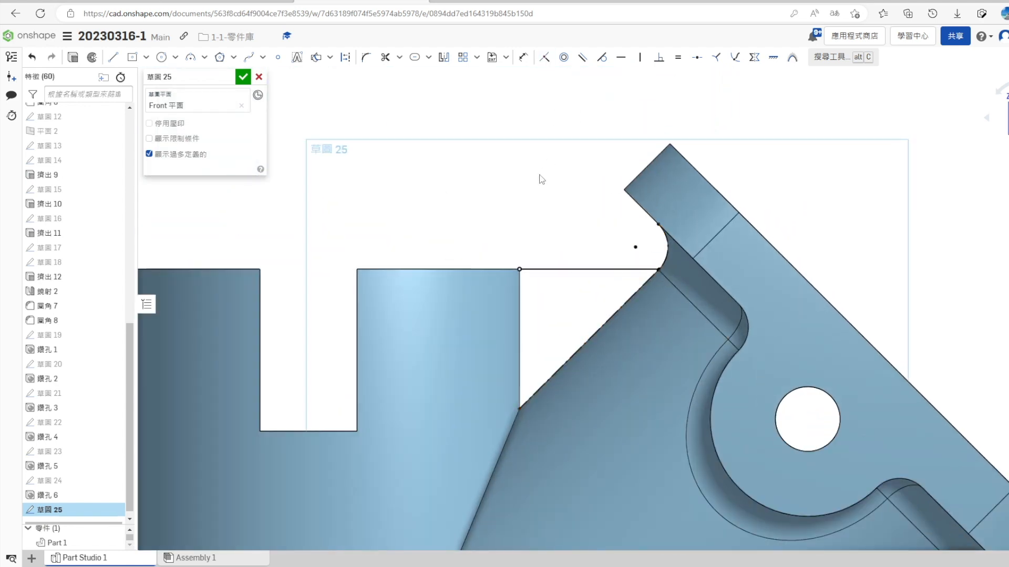
scroll(670, 270, "up", 5)
scroll(660, 239, "down", 6)
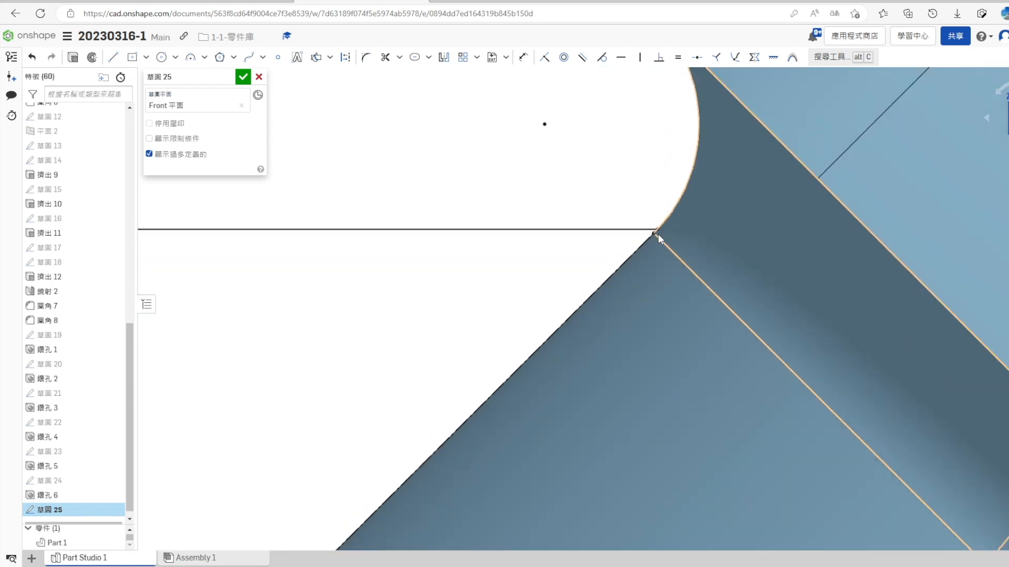
scroll(658, 234, "down", 6)
scroll(670, 284, "up", 2)
scroll(677, 316, "down", 4)
scroll(707, 368, "up", 5)
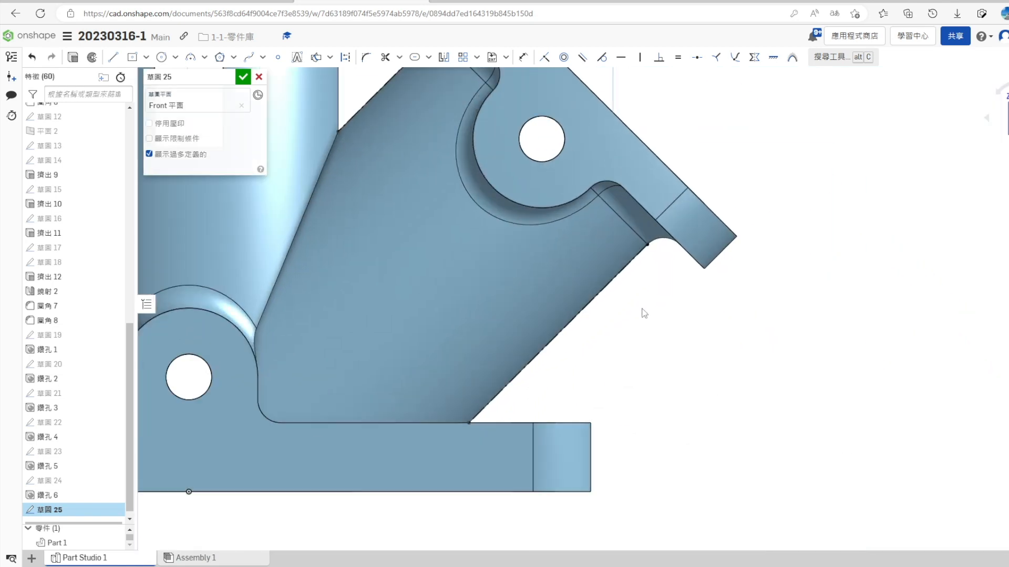
- Check the rib in the reference drawing and sketch a slanted line about 15 mm long from the base's outer edge to below the flange
key("ctrl+shift+Tab")
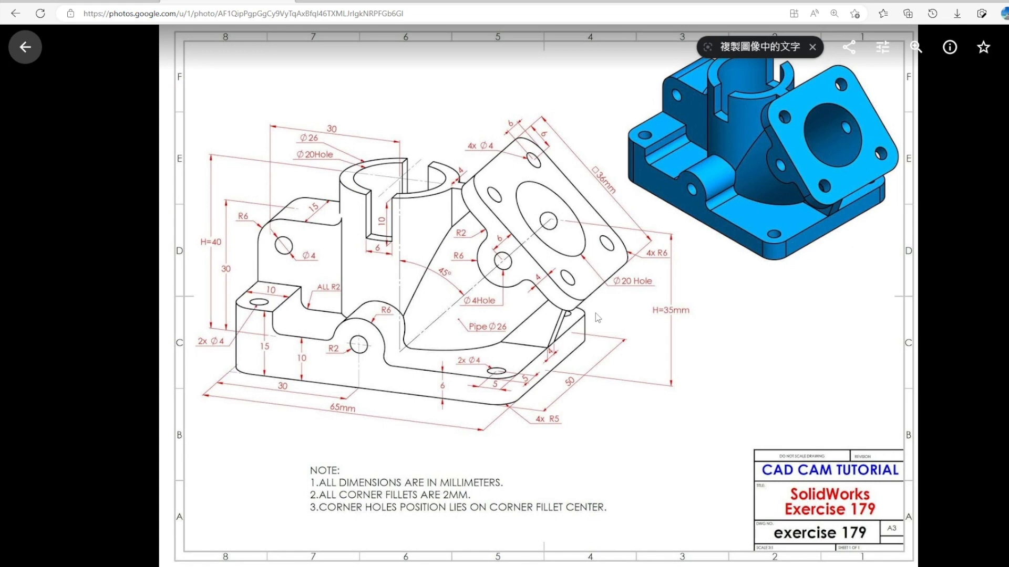
key("ctrl+Tab")
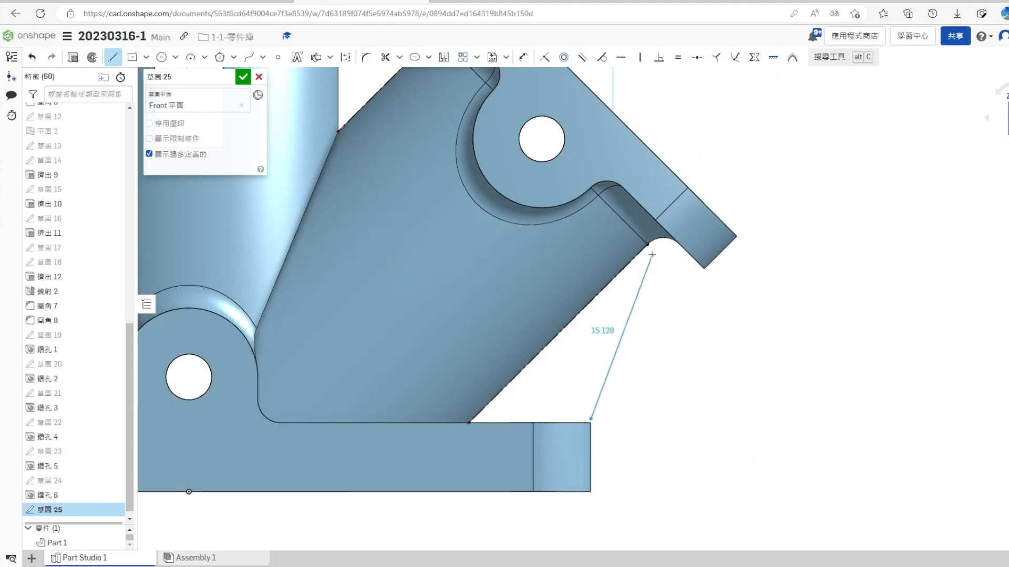
scroll(694, 414, "down", 1)
right_click_drag(694, 414, 887, 261)
scroll(637, 449, "up", 2)
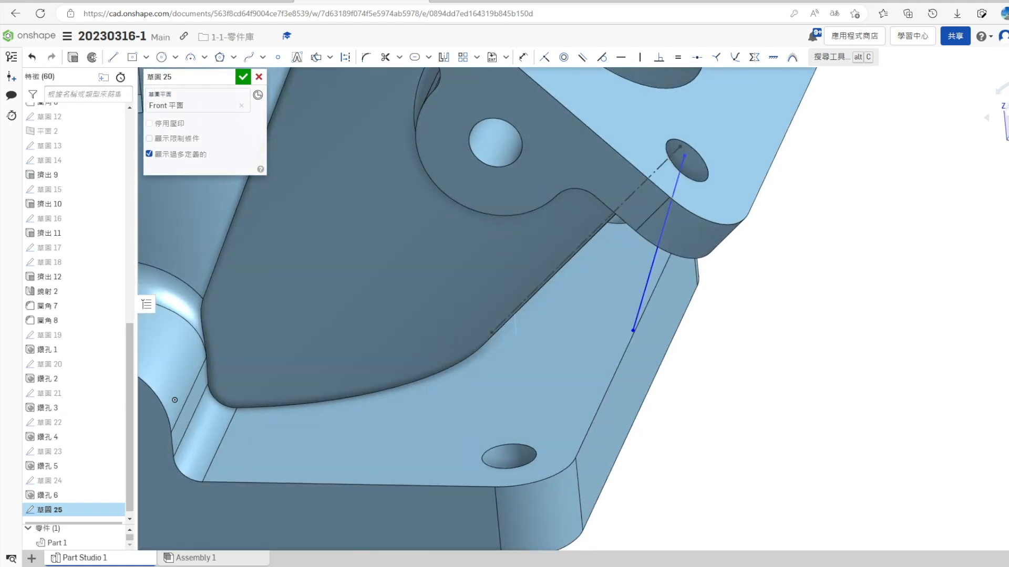
key("n")
- Make the slanted line's ends coincident with the base's upper outer corner and the inclined pipe's lower edge at the flange fillet, and accept the sketch
scroll(846, 488, "up", 5)
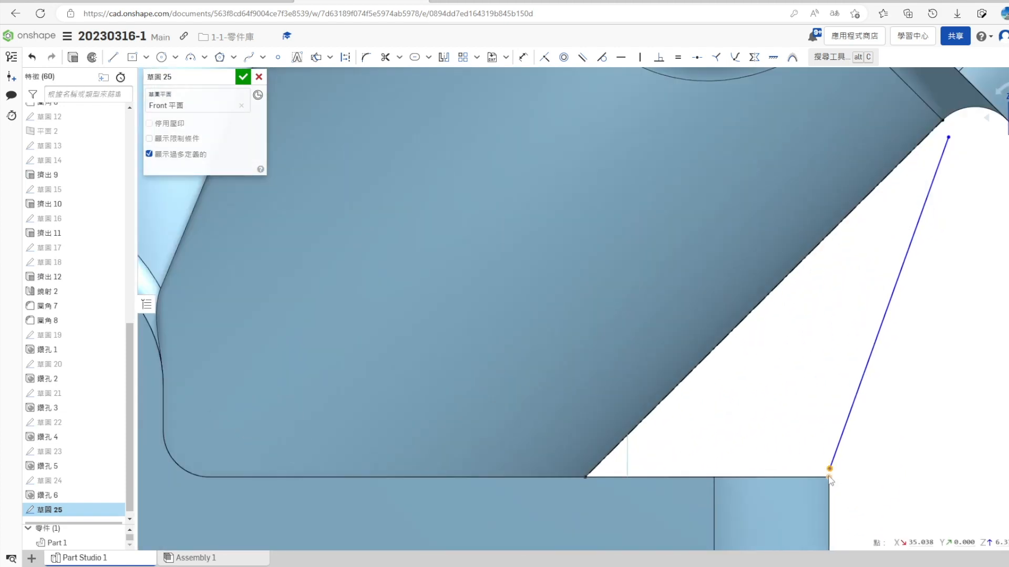
left_click(829, 477)
scroll(872, 243, "down", 1)
middle_click_drag(873, 248, 839, 259)
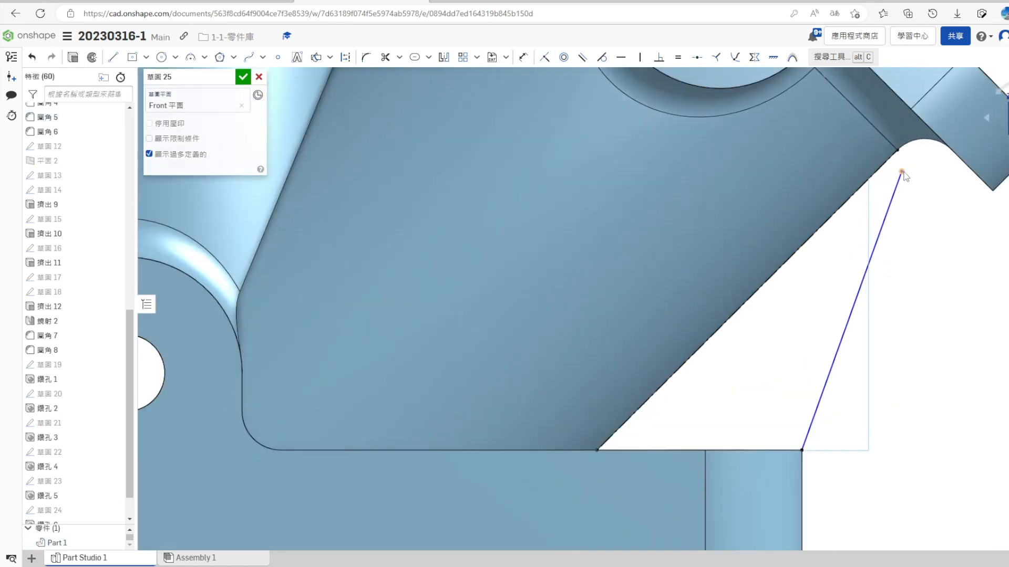
left_click(902, 172)
left_click(892, 157)
key("i")
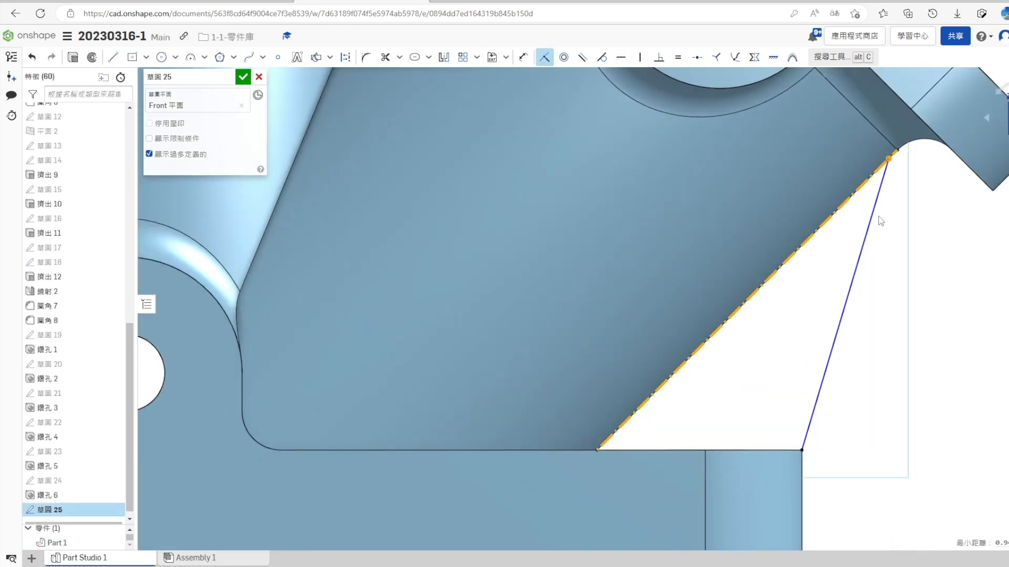
scroll(913, 187, "up", 3)
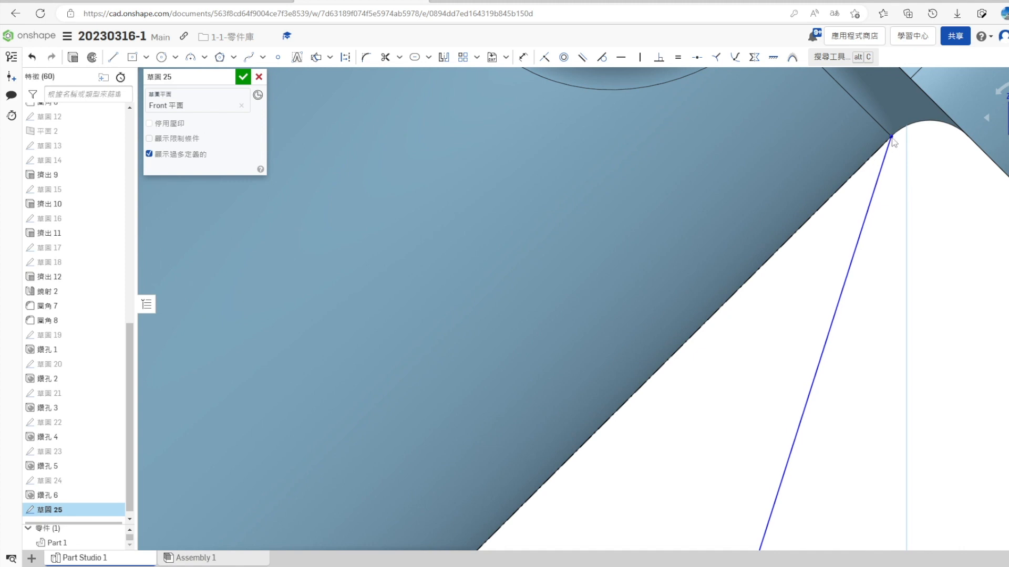
scroll(819, 322, "down", 4)
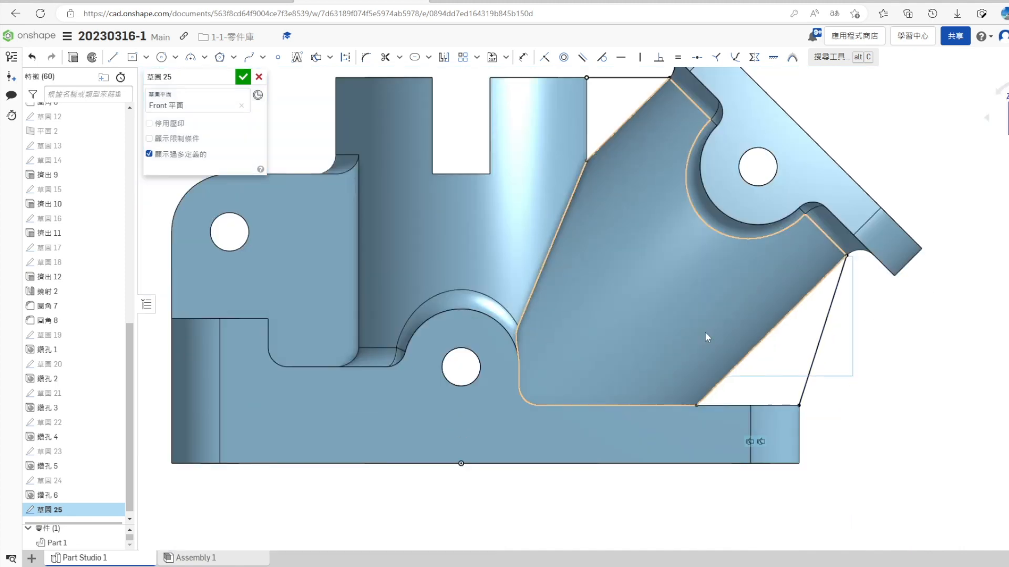
left_click(242, 77)
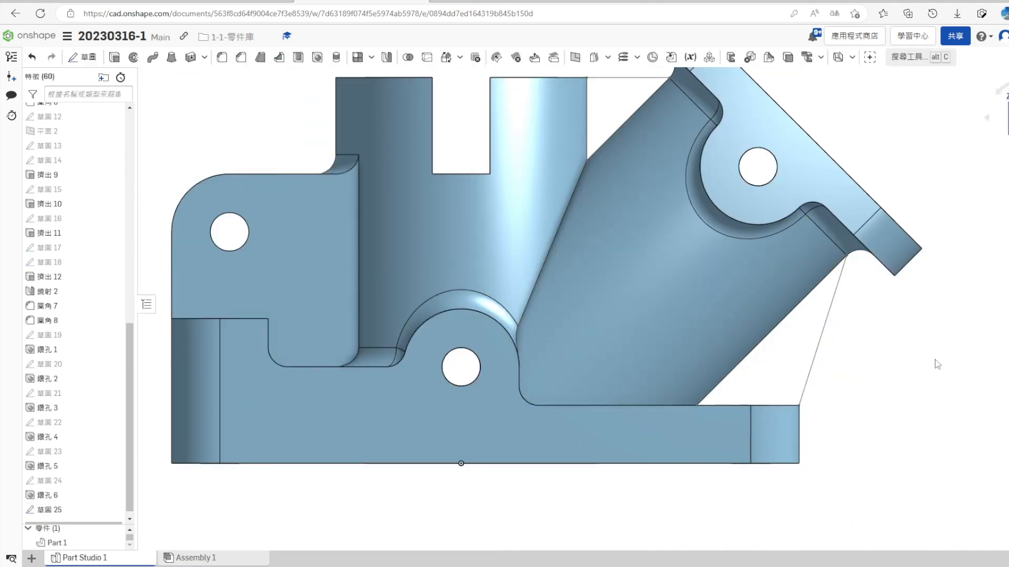
- Roll the feature history back to just before the rib sketch
scroll(876, 417, "down", 3)
right_click_drag(874, 421, 868, 434)
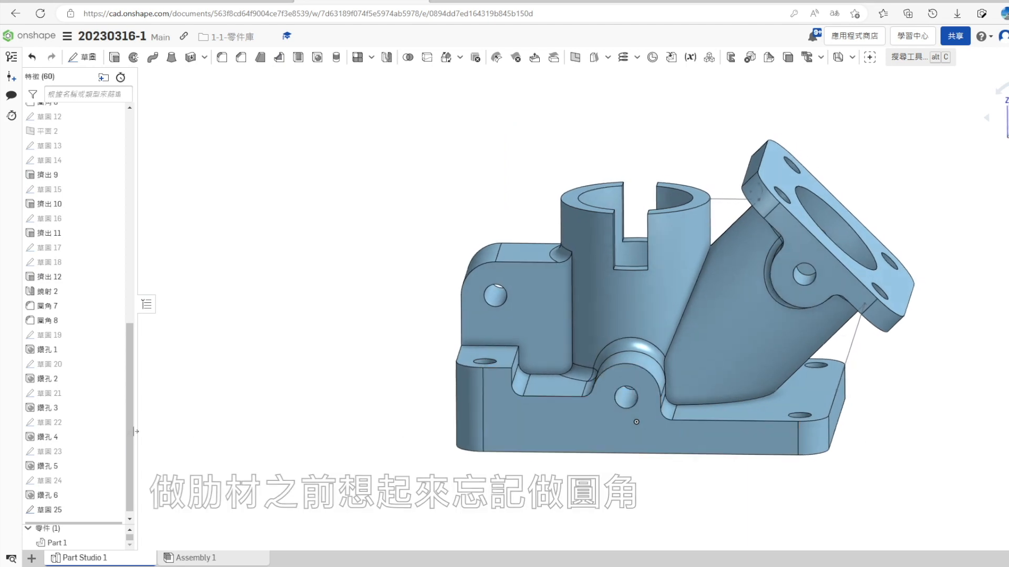
scroll(105, 465, "down", 1)
left_click_drag(74, 517, 74, 502)
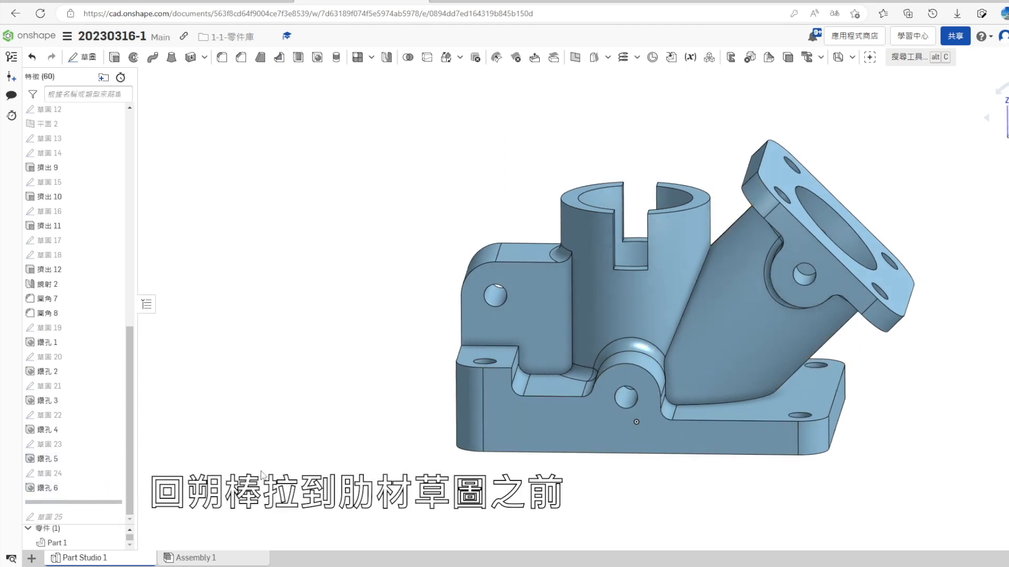
right_click_drag(322, 467, 302, 315)
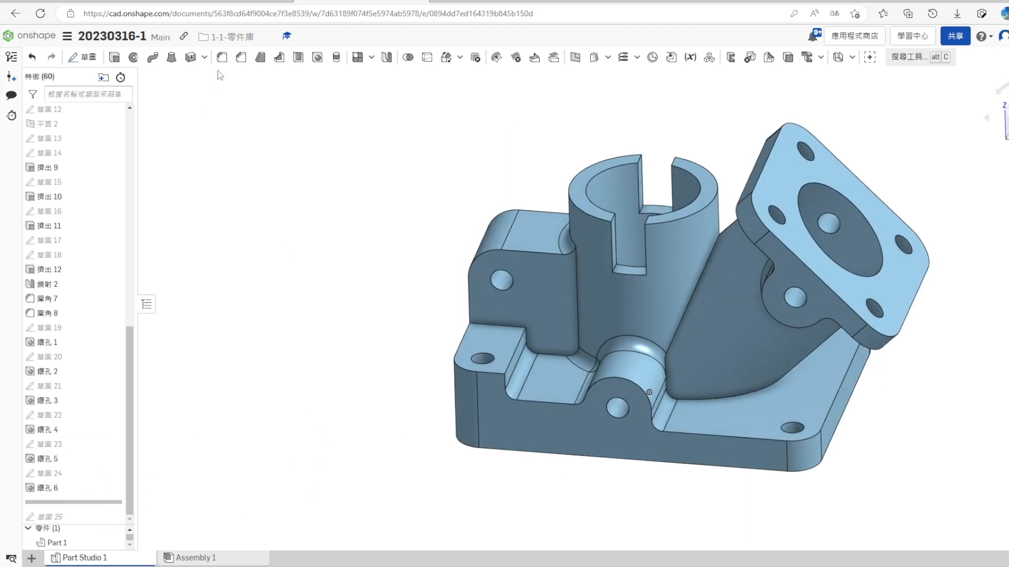
- Fillet the base's upper outline edge and the exposed top edges of the raised corner pads with a 1 mm radius
key("shift+f")
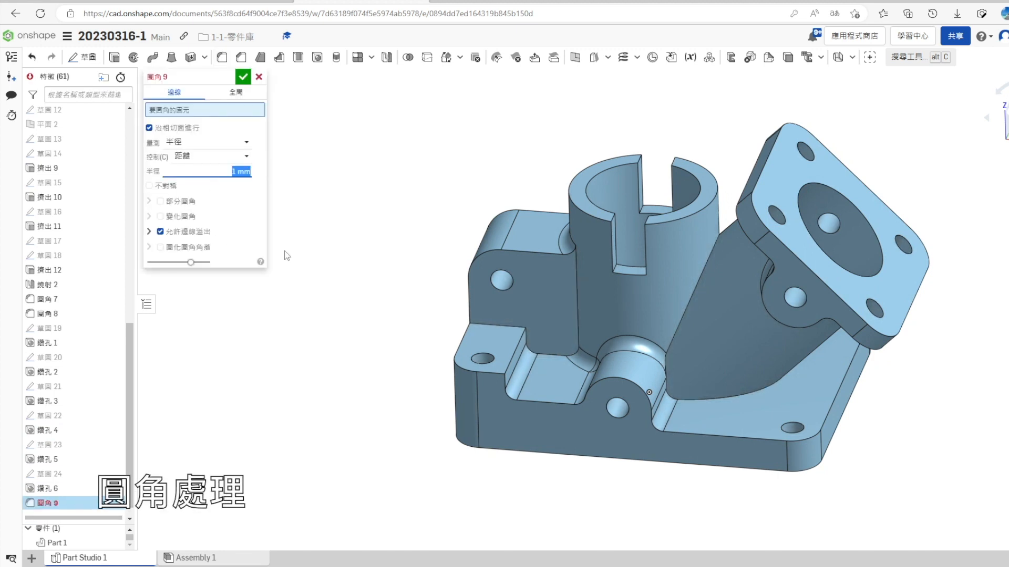
left_click(676, 431)
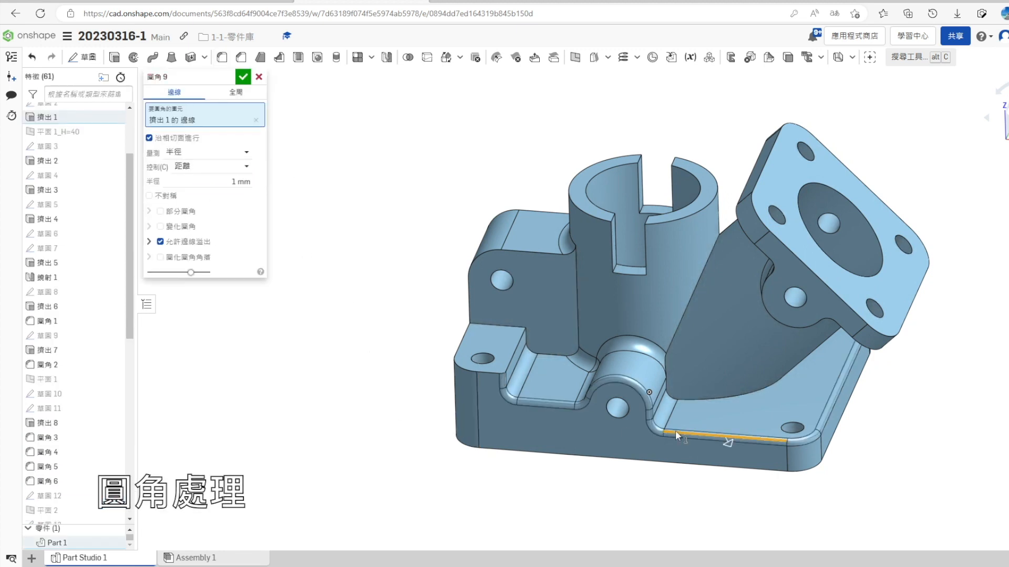
left_click(488, 372)
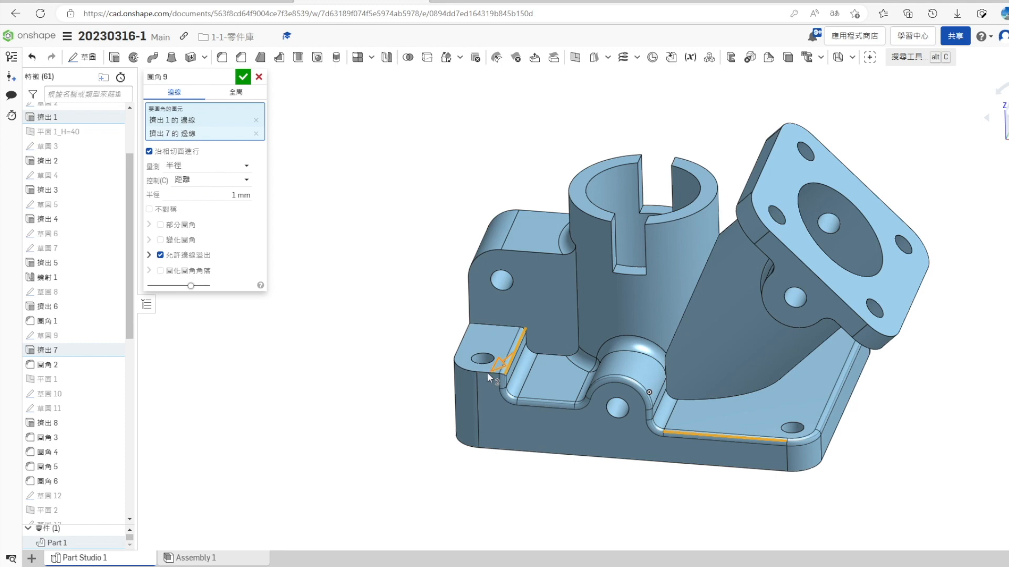
left_click(485, 374)
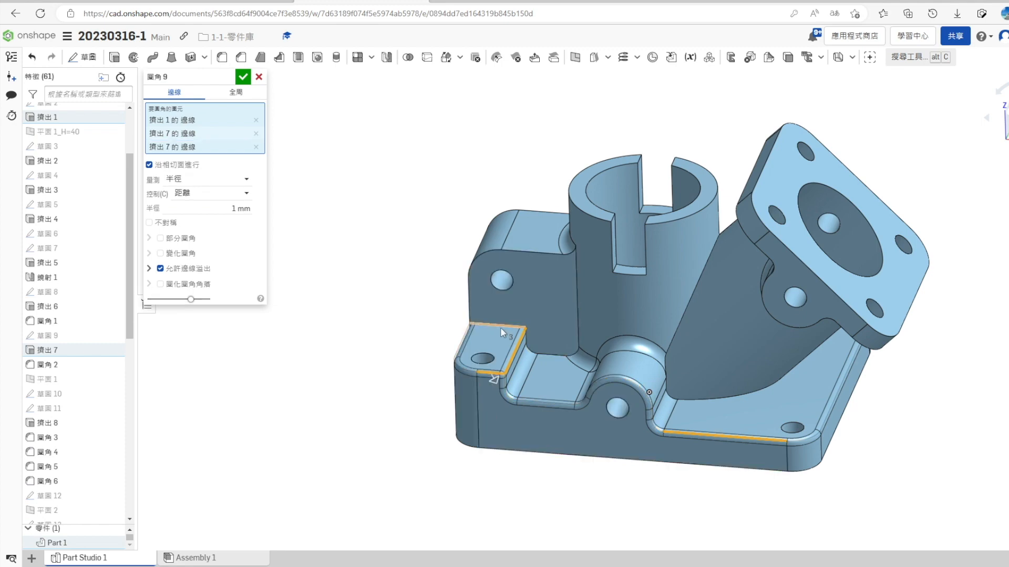
right_click_drag(439, 354, 417, 423)
left_click(540, 141)
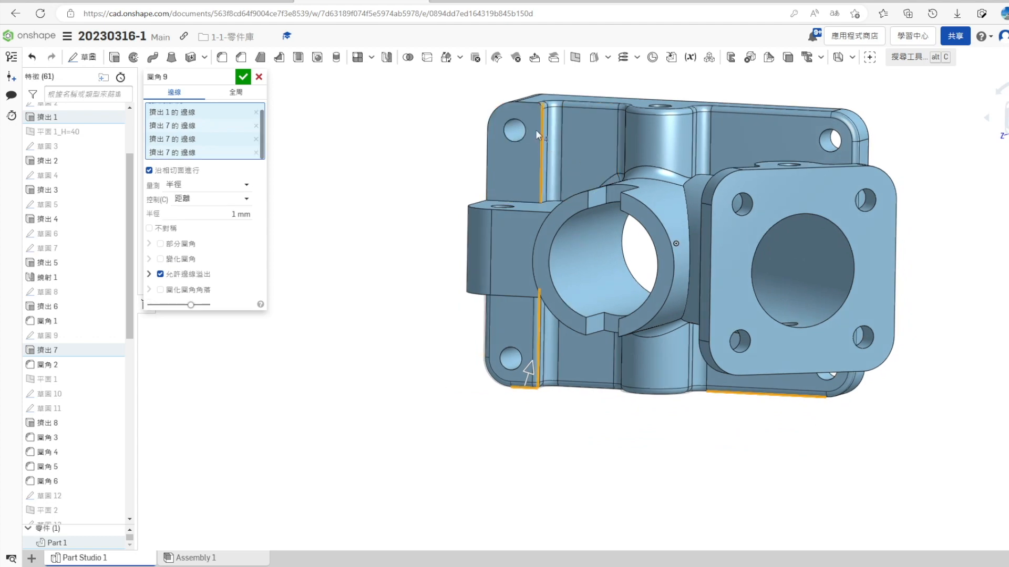
mouse_move(509, 288)
right_mouse_down()
mouse_move(551, 284)
mouse_move(521, 308)
mouse_move(531, 260)
mouse_move(570, 323)
mouse_move(523, 291)
right_mouse_up()
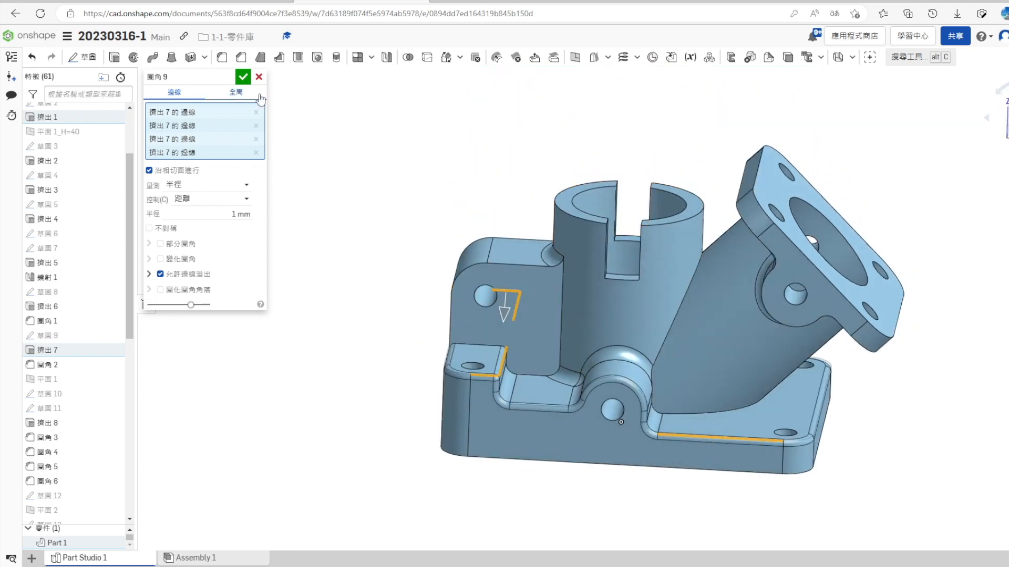
left_click(243, 78)
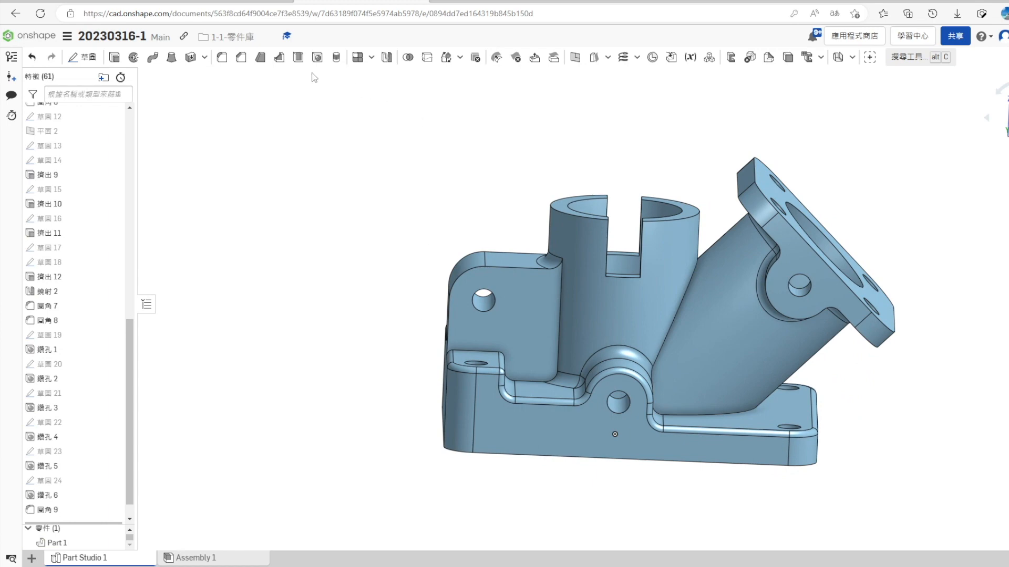
- Add a 1 mm fillet along the junction of the inclined pipe with the vertical cylinder and the base
key("shift+f")
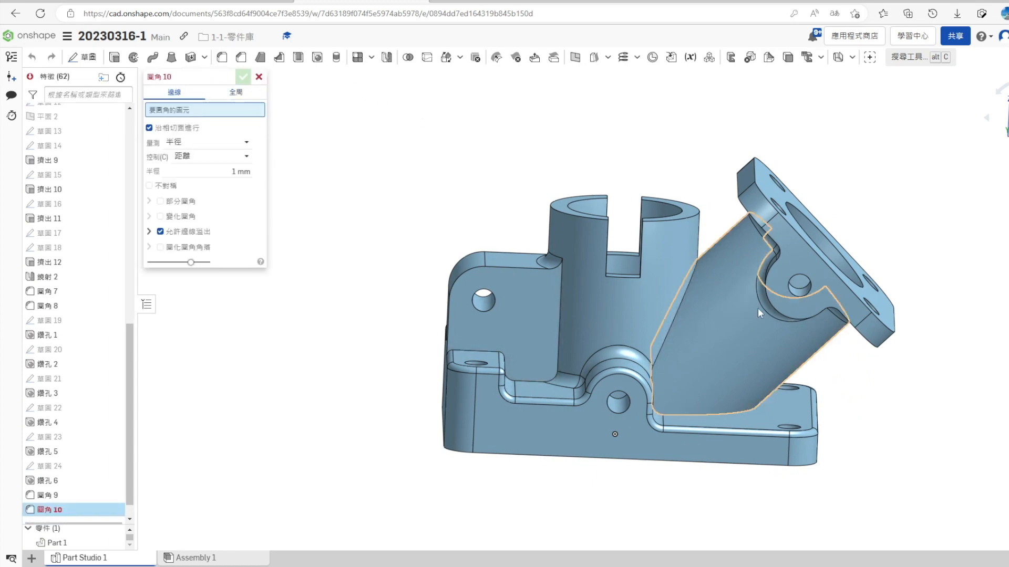
scroll(683, 303, "up", 5)
left_click(631, 297)
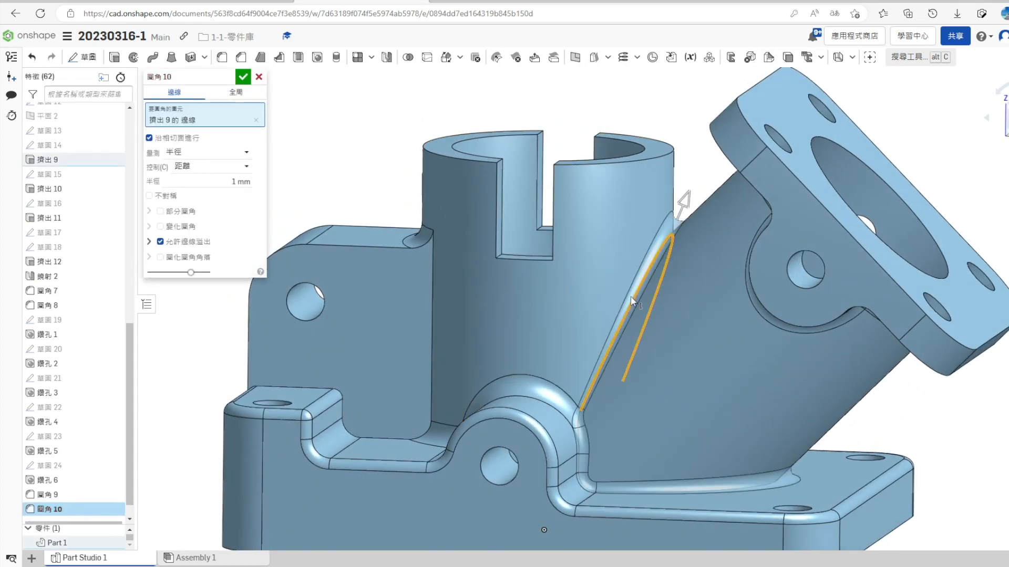
left_click(242, 76)
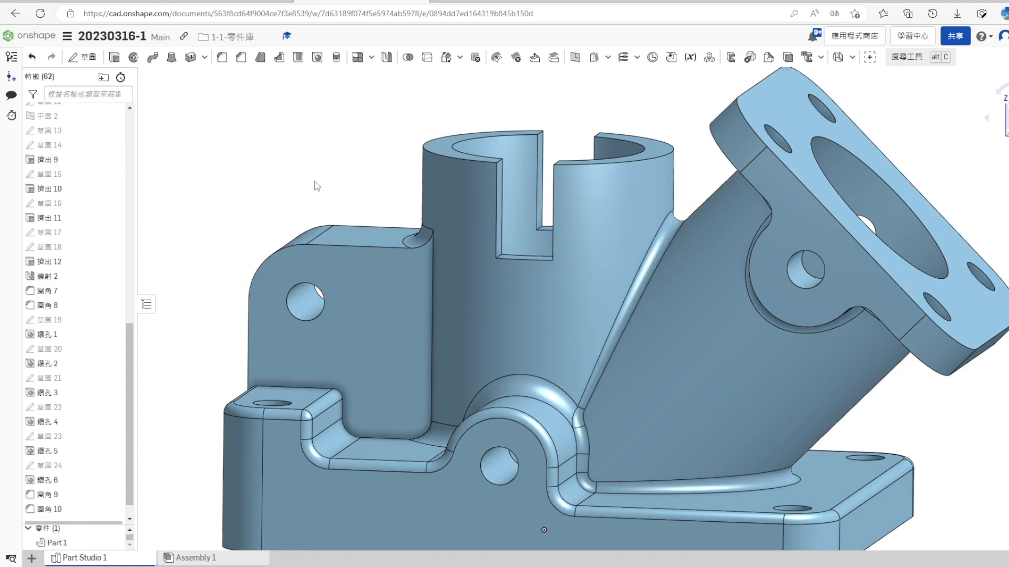
- Roll the feature history forward past the rib sketch and open that sketch for editing, viewed normal to its plane
scroll(73, 423, "down", 1)
left_click_drag(63, 503, 63, 517)
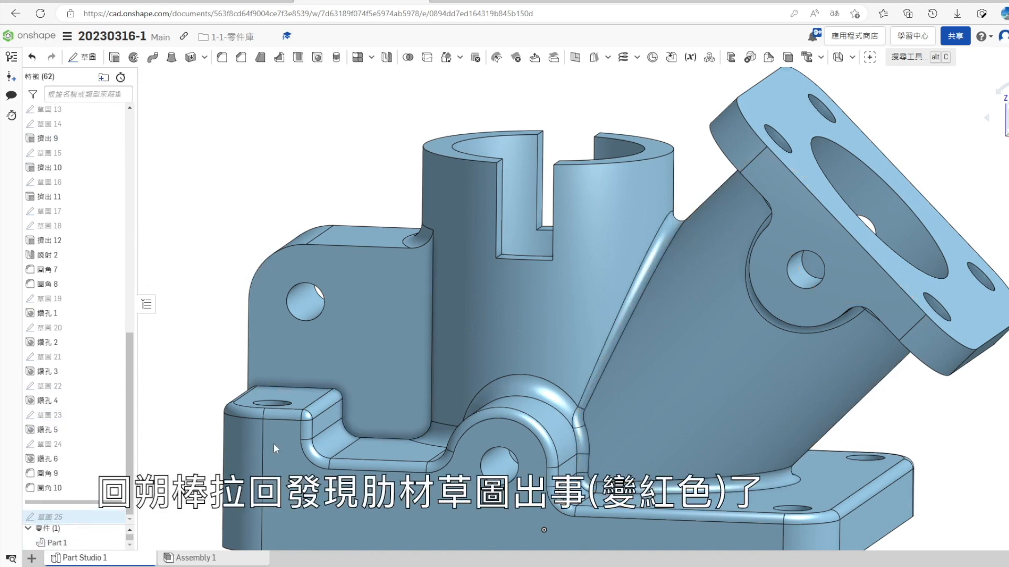
key("f")
right_click(43, 505)
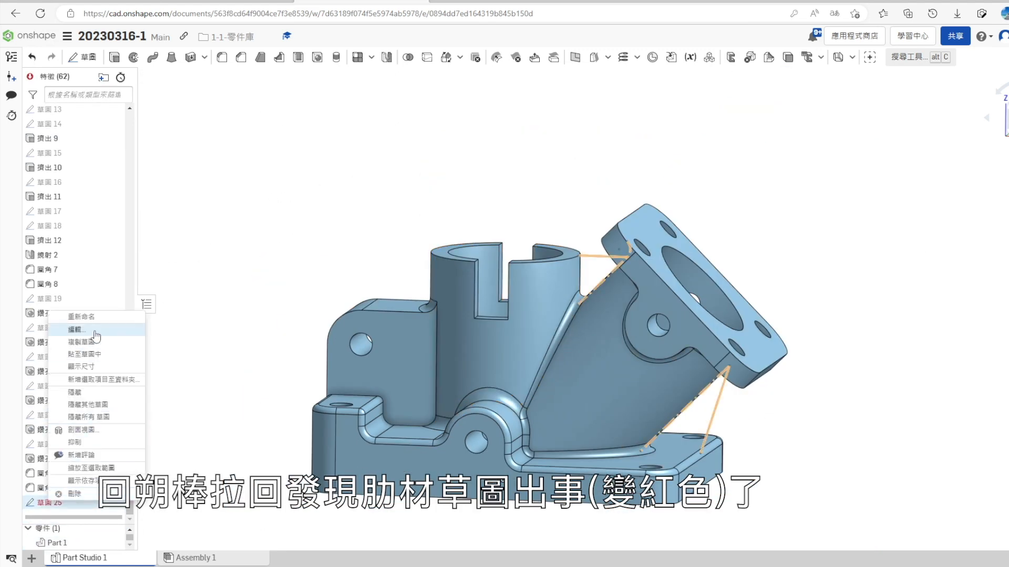
left_click(79, 329)
key("n")
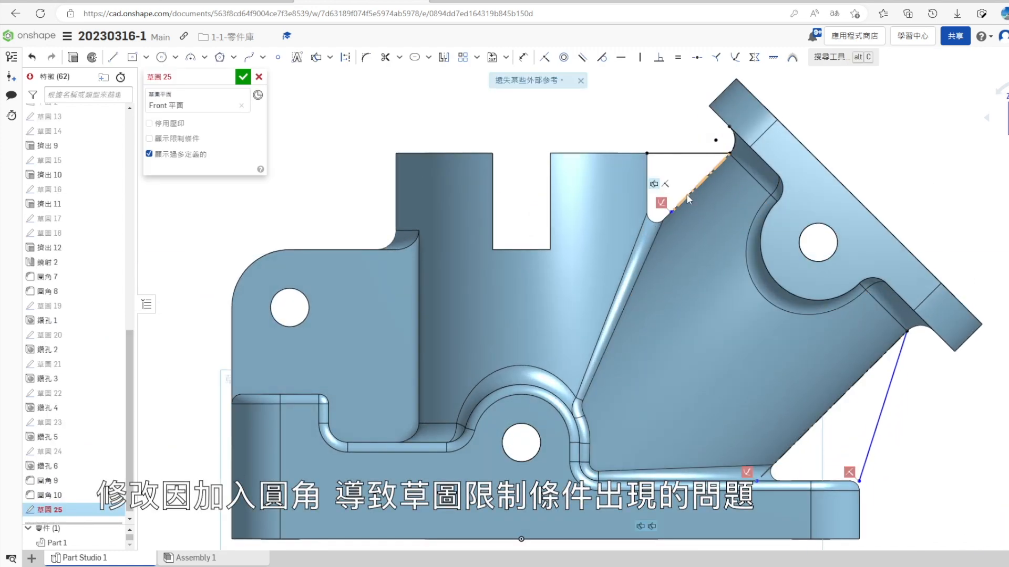
- Make the loose ends of the reference lines along the inclined pipe coincident with the corner points of the new junction fillet
left_click(670, 213)
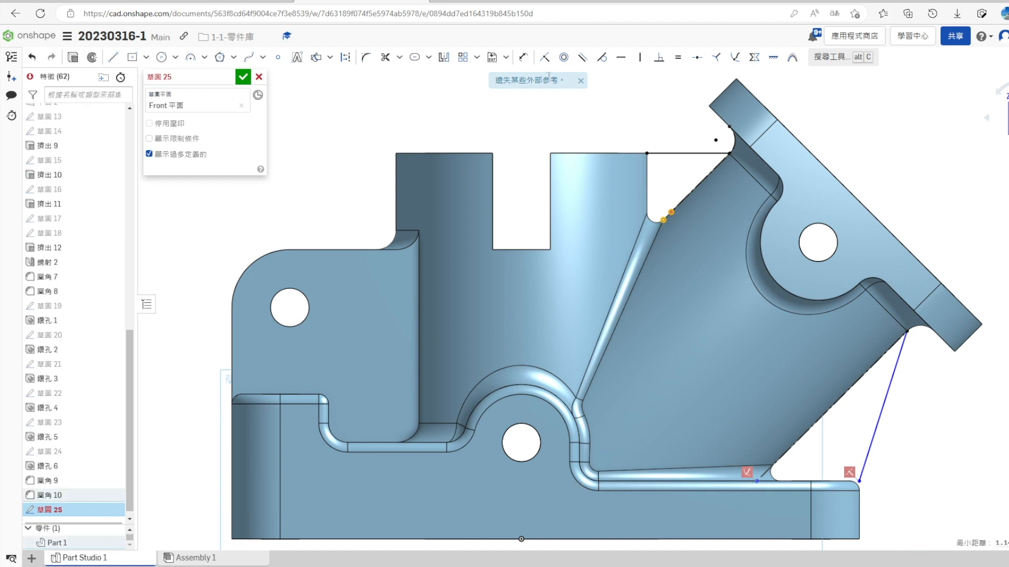
left_click(543, 59)
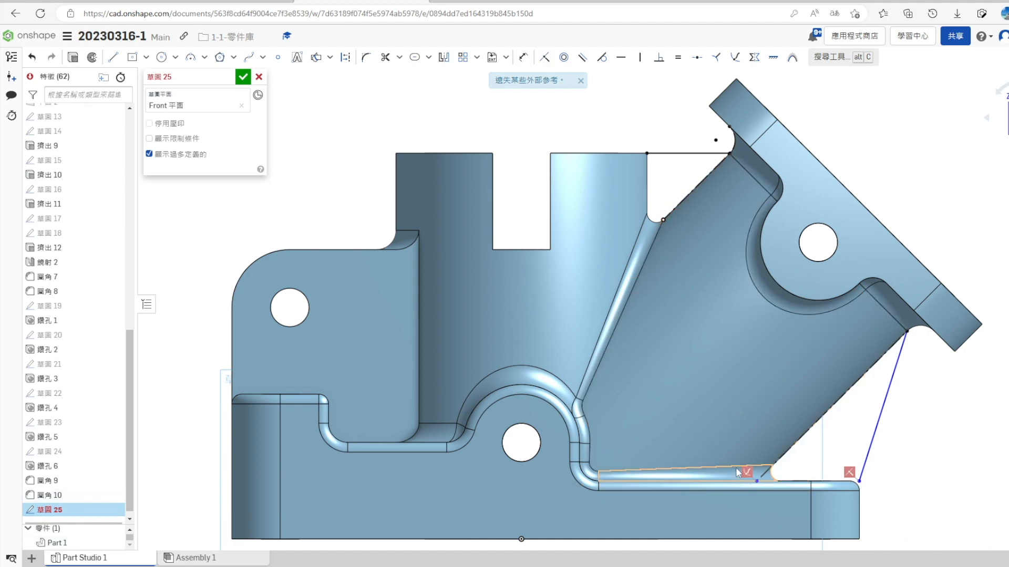
left_click(772, 465)
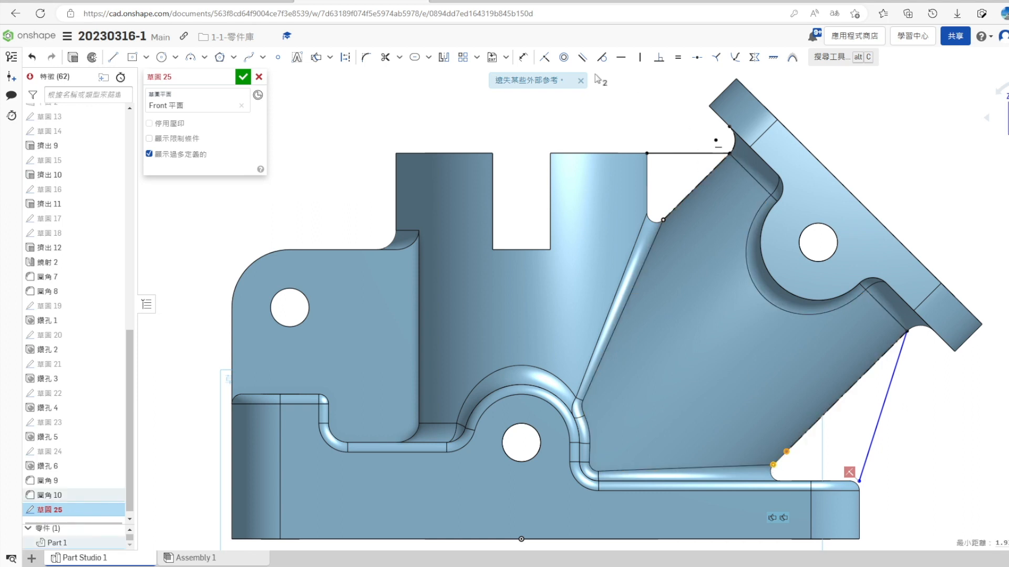
- Delete the broken constraint on the slanted rib line, make its lower end coincident with the base's edge fillet, and accept the sketch
left_click(906, 400)
scroll(861, 473, "up", 3)
key("Delete")
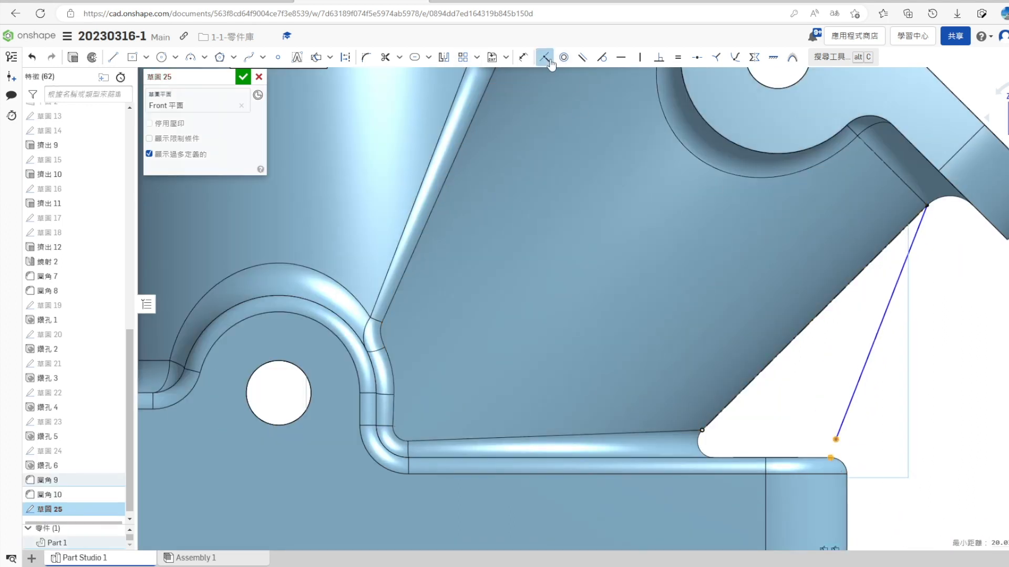
key("f")
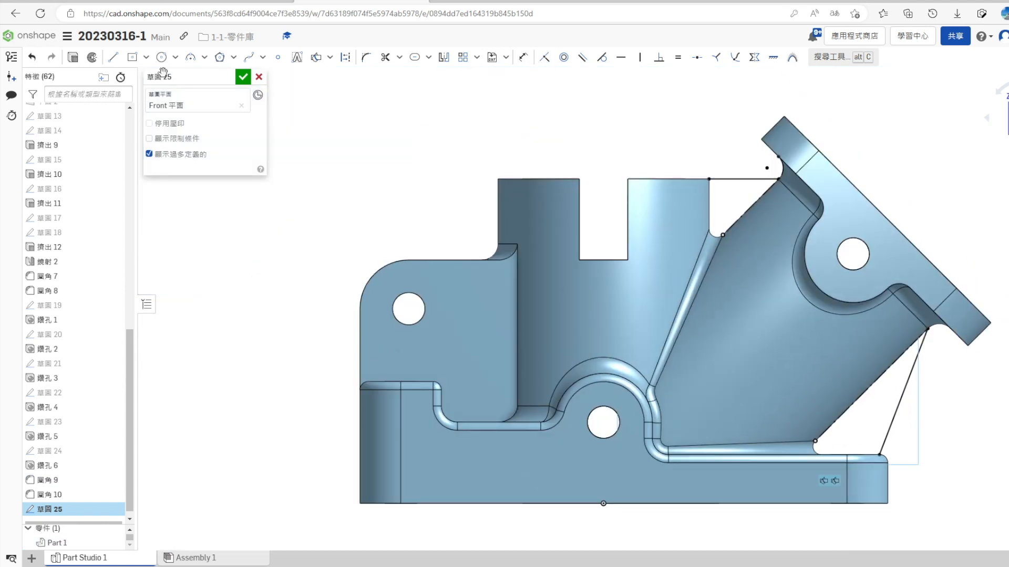
left_click(242, 77)
- Create a sketch on the Front plane containing only the projected horizontal rib line between the cylinder and the flange
scroll(79, 263, "up", 10)
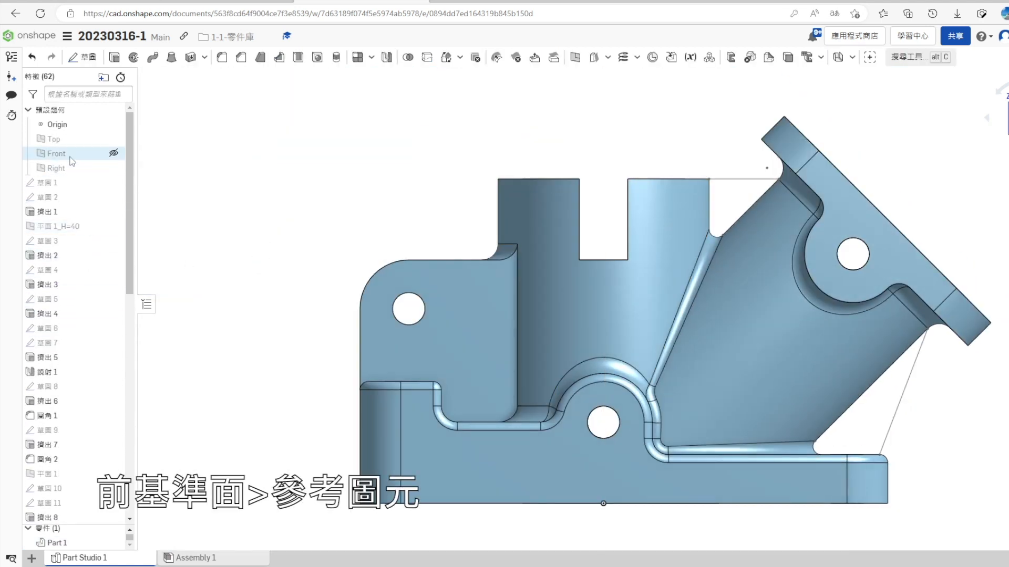
right_click(90, 154)
left_click(105, 195)
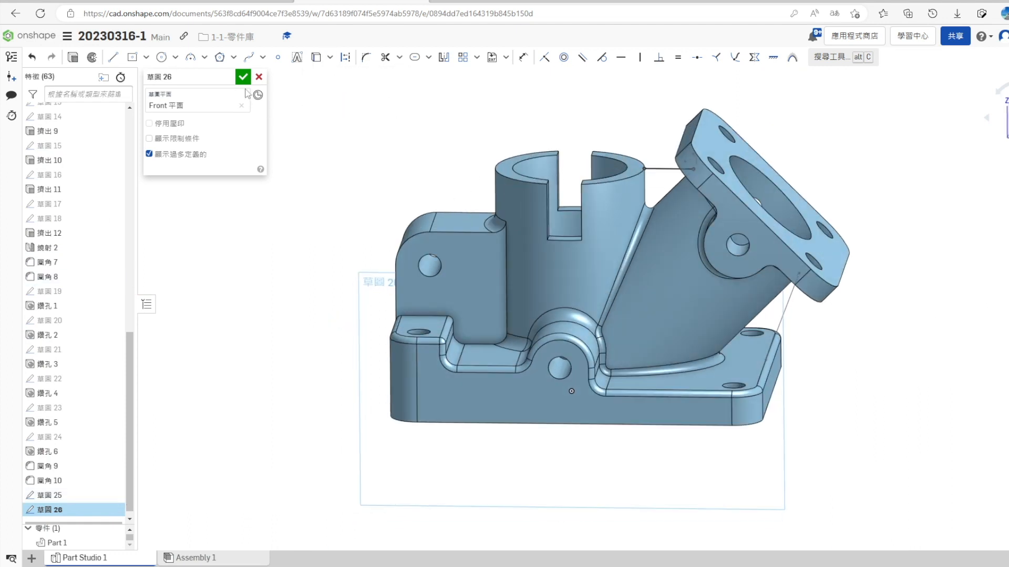
left_click(242, 78)
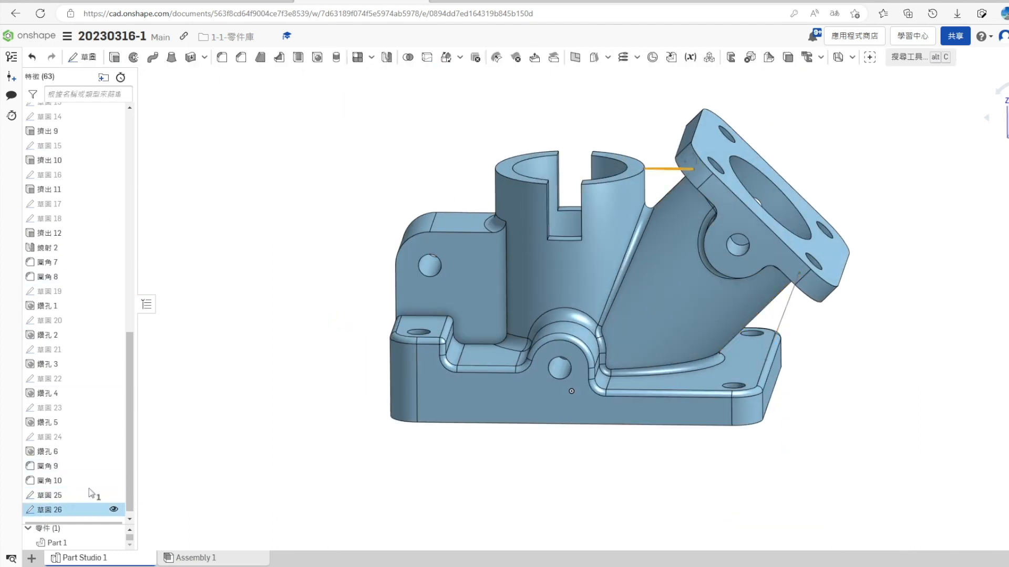
- Create a 4 mm thick rib from the projected horizontal line, parallel to the sketch plane and merged with Part 1
left_click(333, 60)
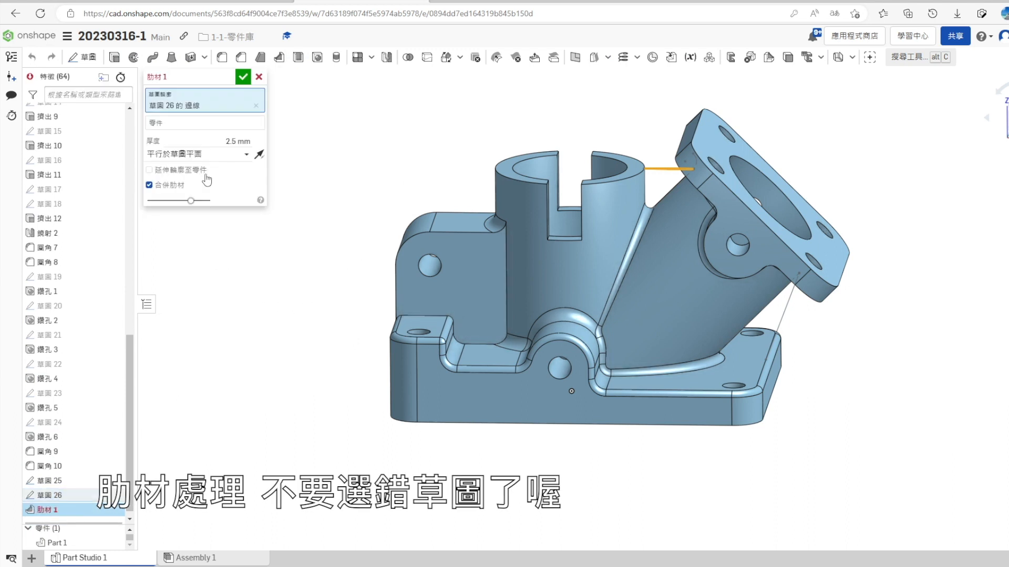
left_click(196, 124)
left_click(679, 230)
right_click_drag(254, 306, 262, 334)
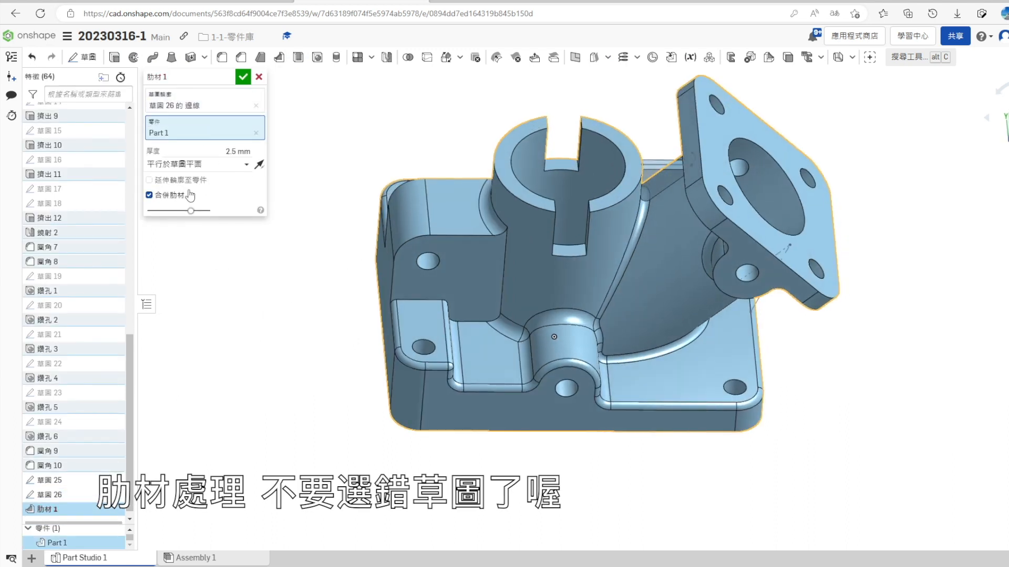
left_click(231, 152)
type("4")
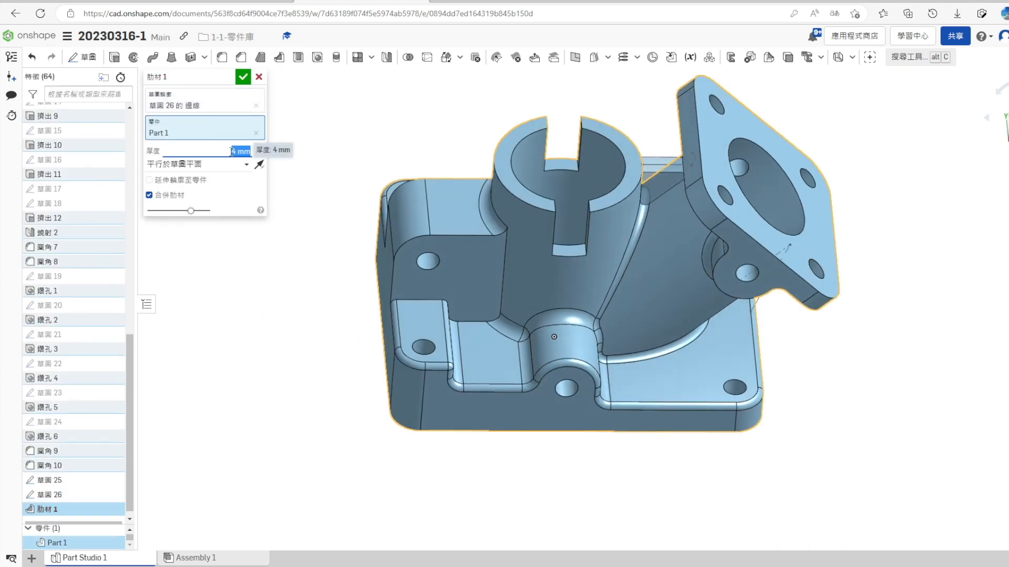
left_click(243, 77)
- Create another sketch on the Front plane containing only the projected slanted rib line between the flange and the base
right_click_drag(508, 440, 624, 426)
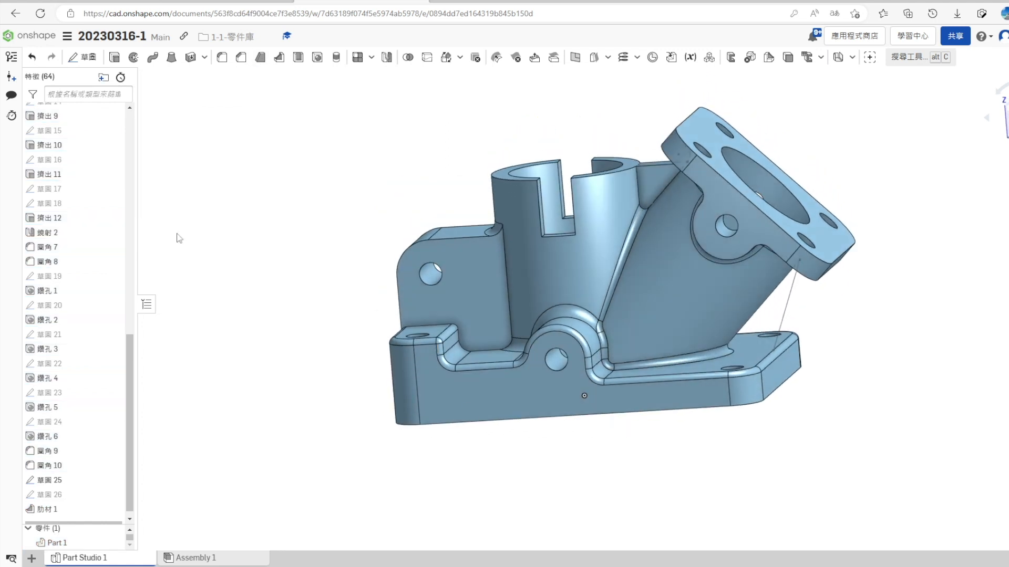
scroll(106, 226, "up", 10)
right_click(58, 154)
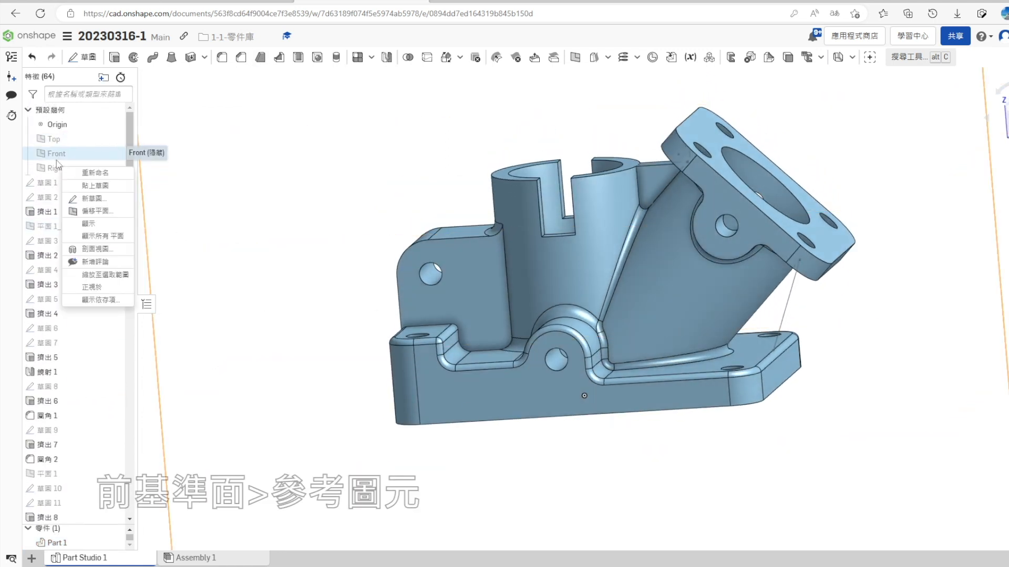
left_click(90, 200)
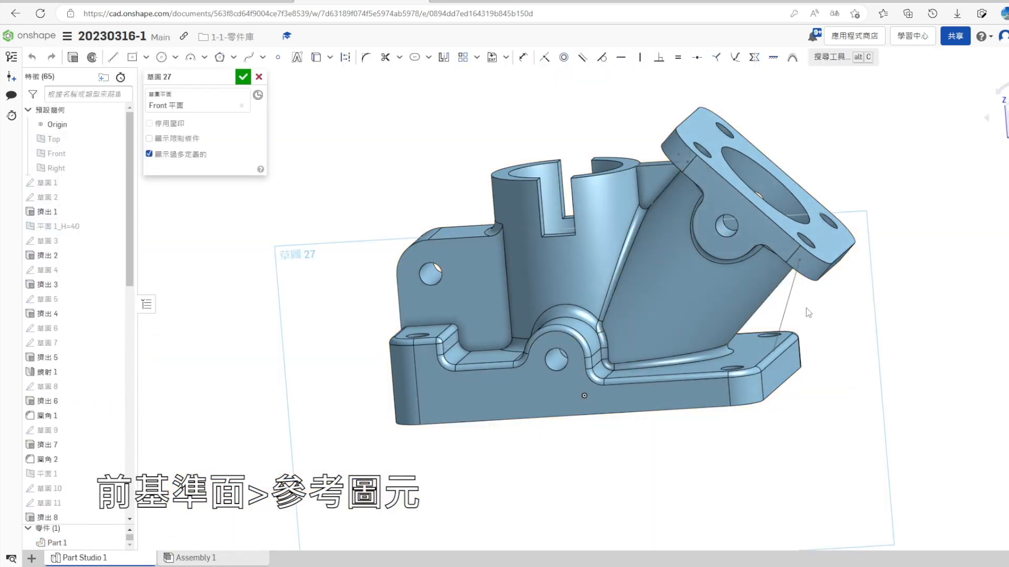
left_click(317, 62)
left_click(243, 78)
- Create a 4 mm thick rib from the projected slanted line toward the inclined pipe, merged with Part 1, and hide the original rib sketch
left_click(79, 509)
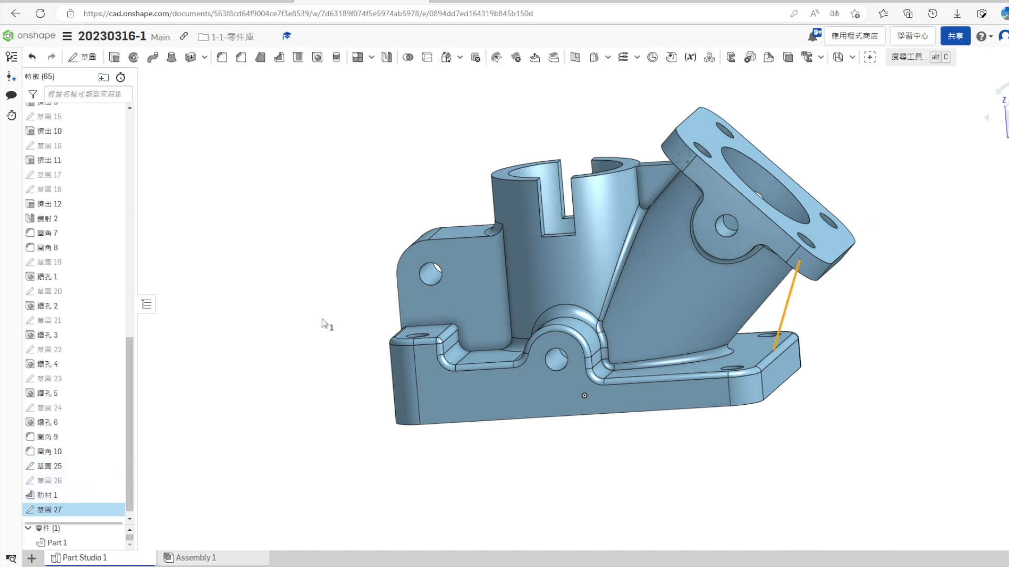
left_click(298, 58)
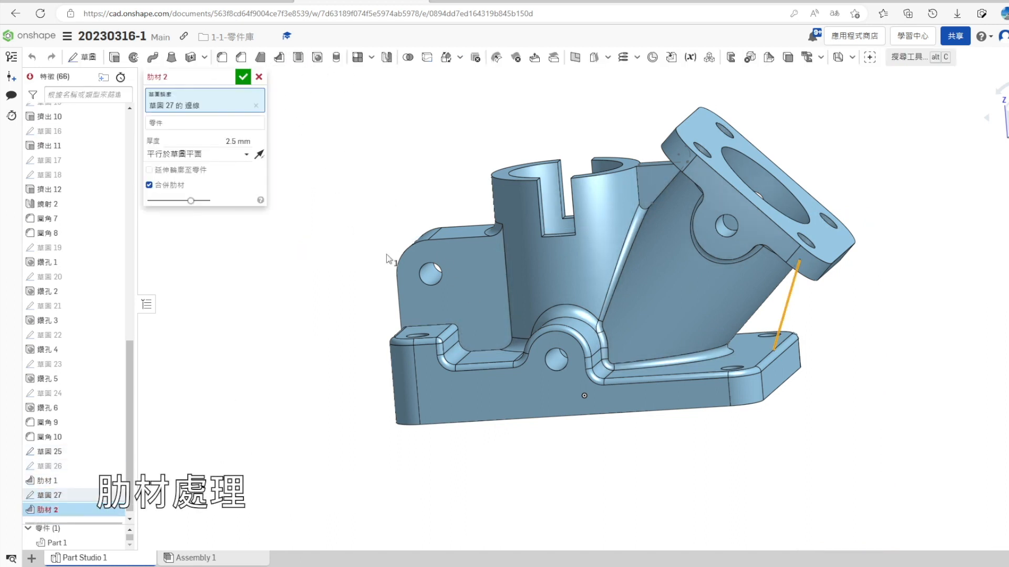
left_click(210, 123)
left_click(622, 342)
left_click(251, 165)
left_click(259, 165)
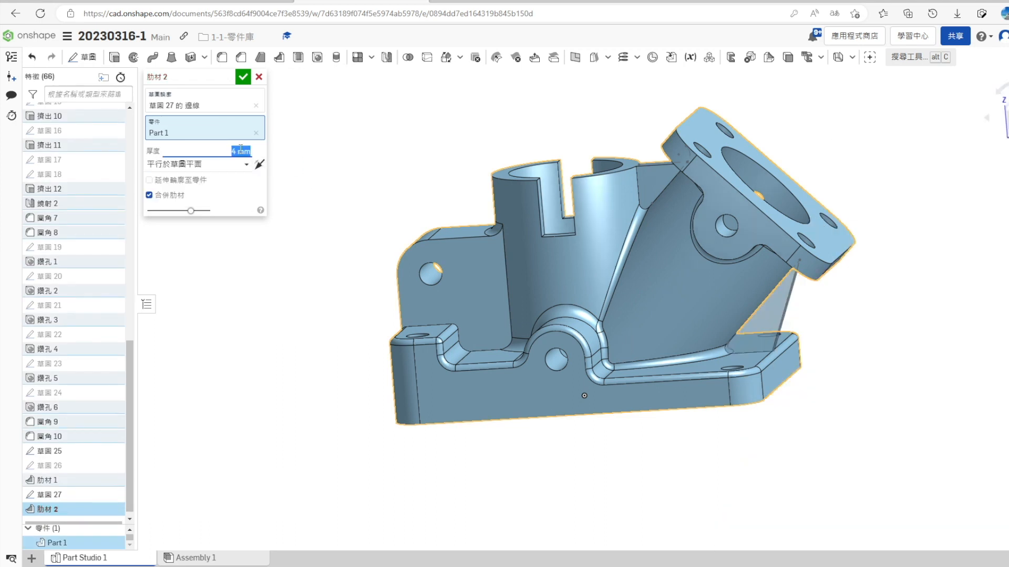
left_click(243, 76)
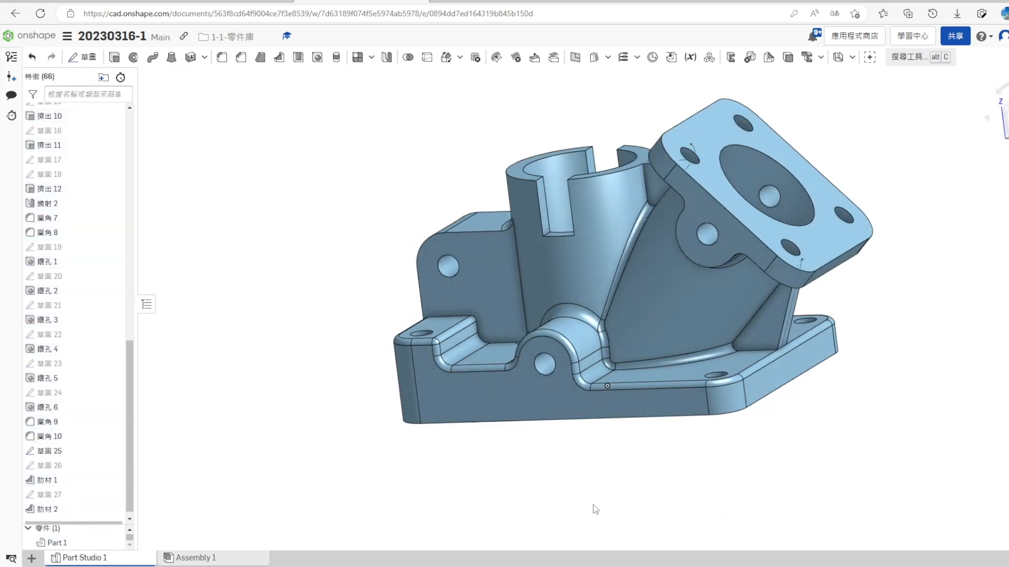
left_click(113, 452)
- Fillet the two outer long edges of each rib with a 0.5 mm radius
mouse_move(291, 484)
right_mouse_down()
mouse_move(330, 524)
mouse_move(342, 508)
right_mouse_up()
left_click(241, 57)
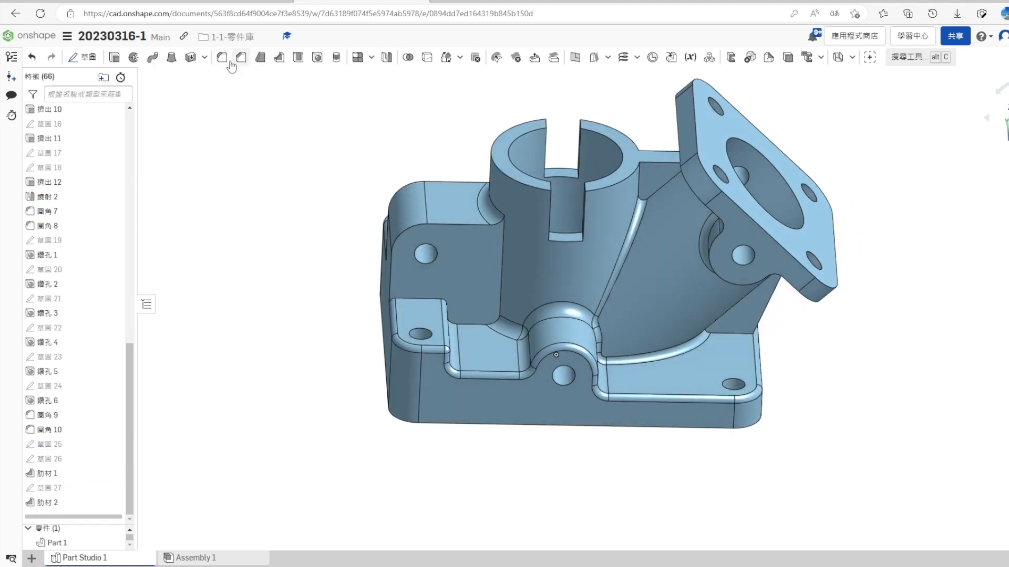
right_click_drag(792, 440, 779, 426)
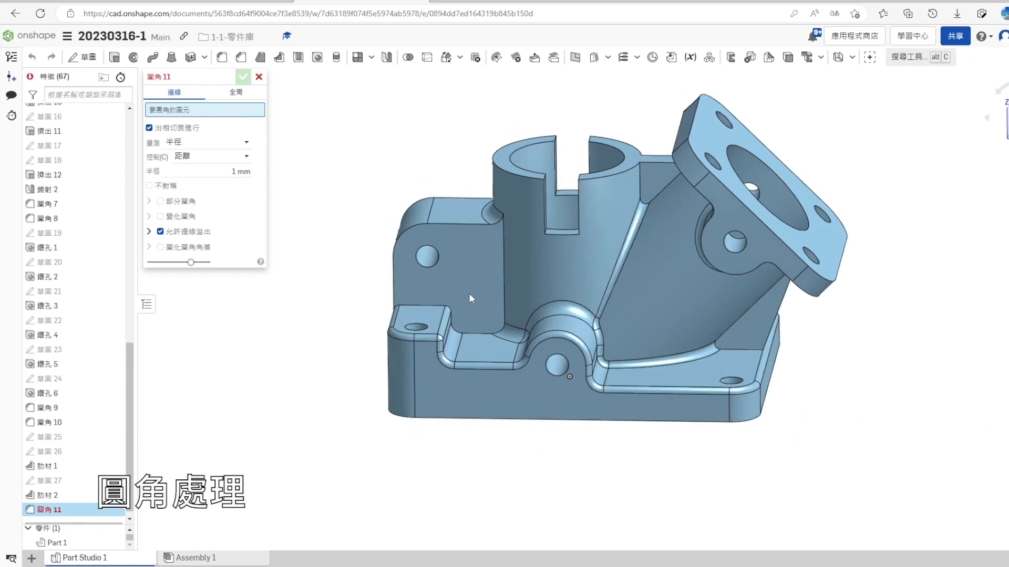
right_click_drag(869, 436, 845, 413)
left_click(752, 313)
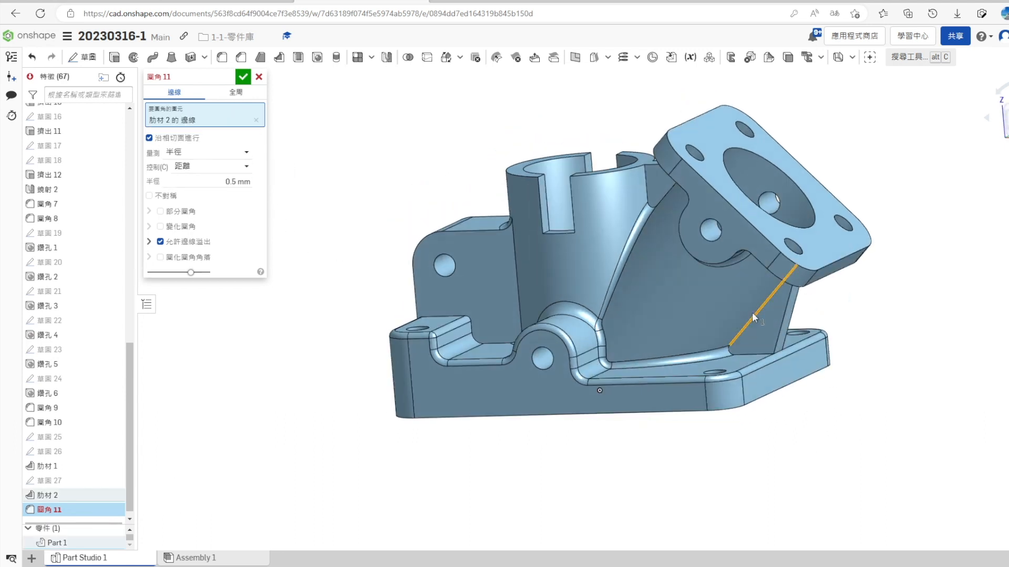
left_click(752, 312)
left_click(779, 330)
right_click_drag(820, 379, 765, 367)
scroll(765, 304, "up", 4)
left_click(758, 290)
scroll(590, 388, "down", 4)
right_click_drag(525, 310, 578, 376)
left_click(606, 209)
left_click(605, 190)
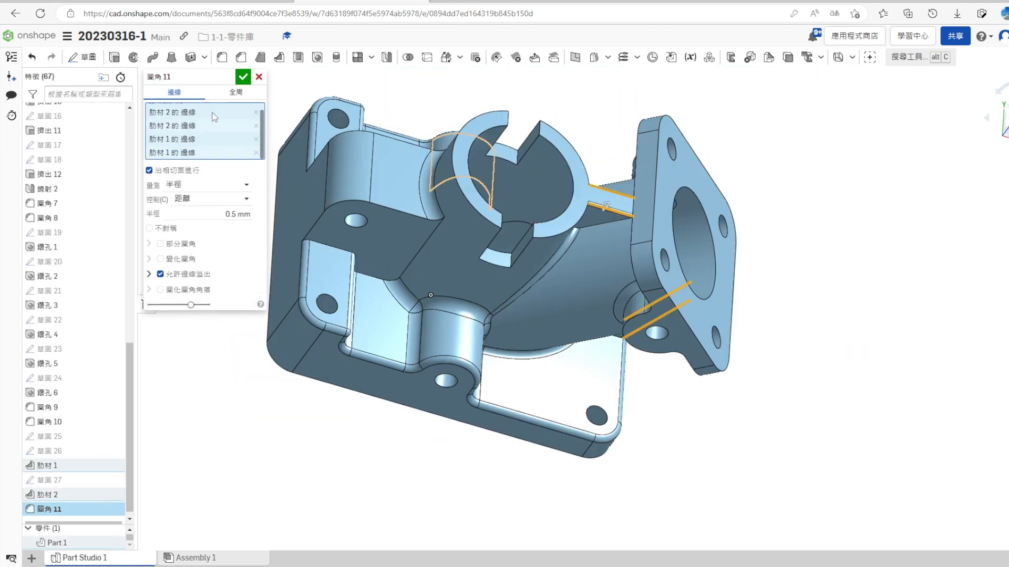
left_click(242, 80)
- Add a fillet along the junction edges where both ribs meet the surrounding pipe, flange and base faces
left_click(222, 58)
right_click_drag(598, 341, 615, 221)
left_click(601, 211)
left_click(617, 204)
right_click_drag(619, 417, 608, 326)
left_click(607, 326)
right_click_drag(603, 380, 433, 258)
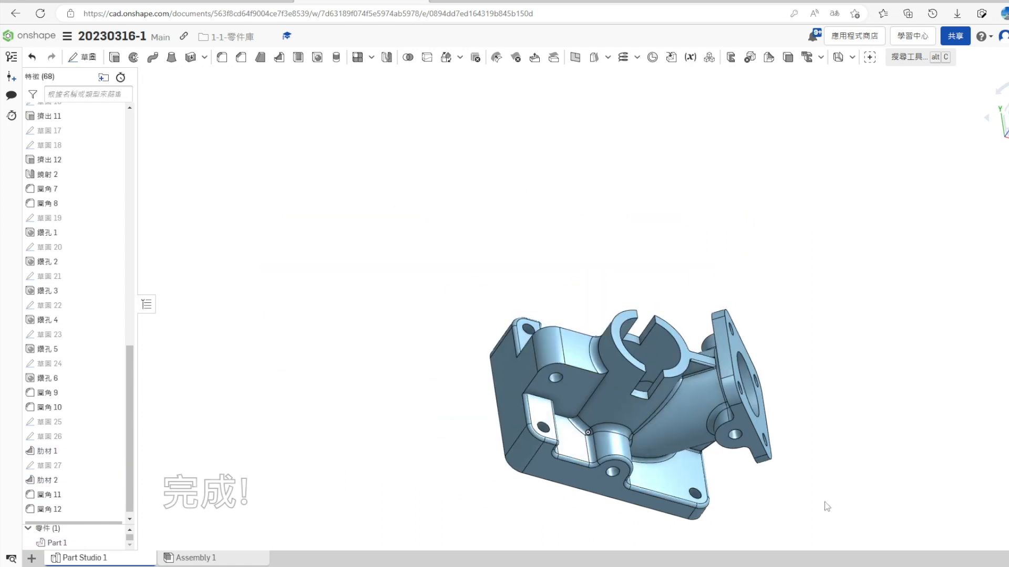
right_click_drag(824, 502, 791, 452)
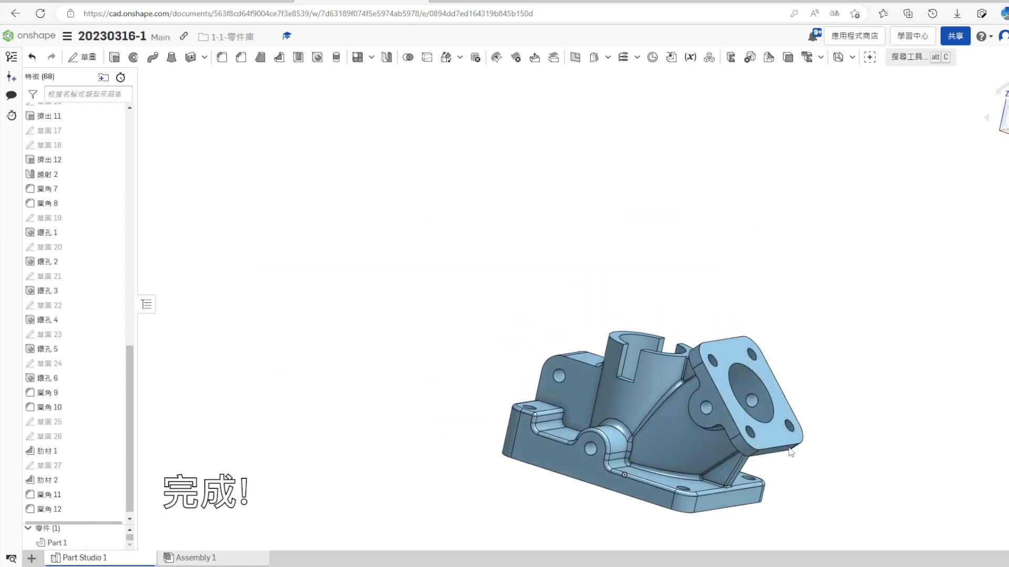
- Show the finished bracket in an isometric view and hide the origin
left_click(1002, 257)
scroll(326, 389, "down", 3)
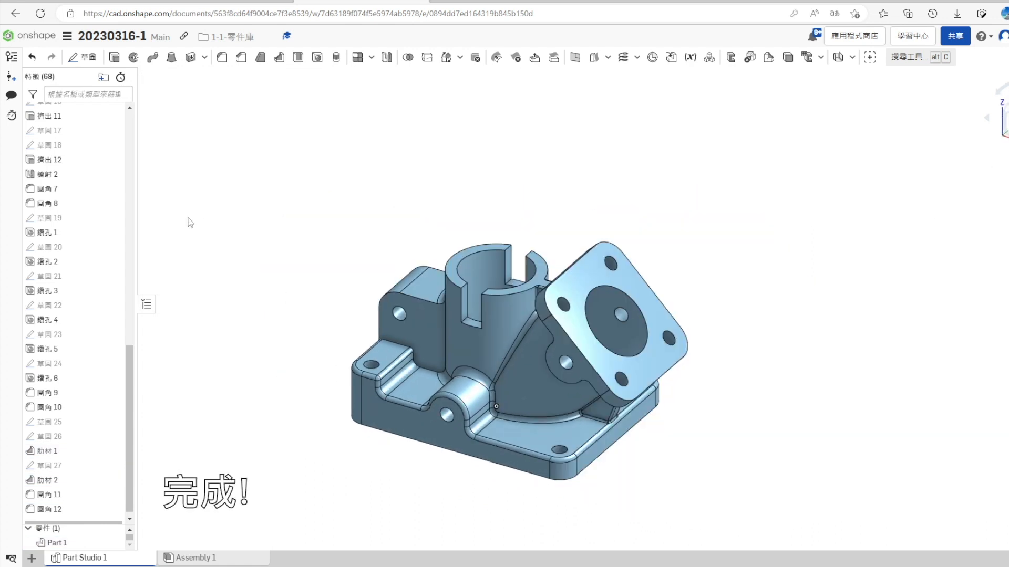
scroll(81, 272, "up", 11)
left_click(114, 125)
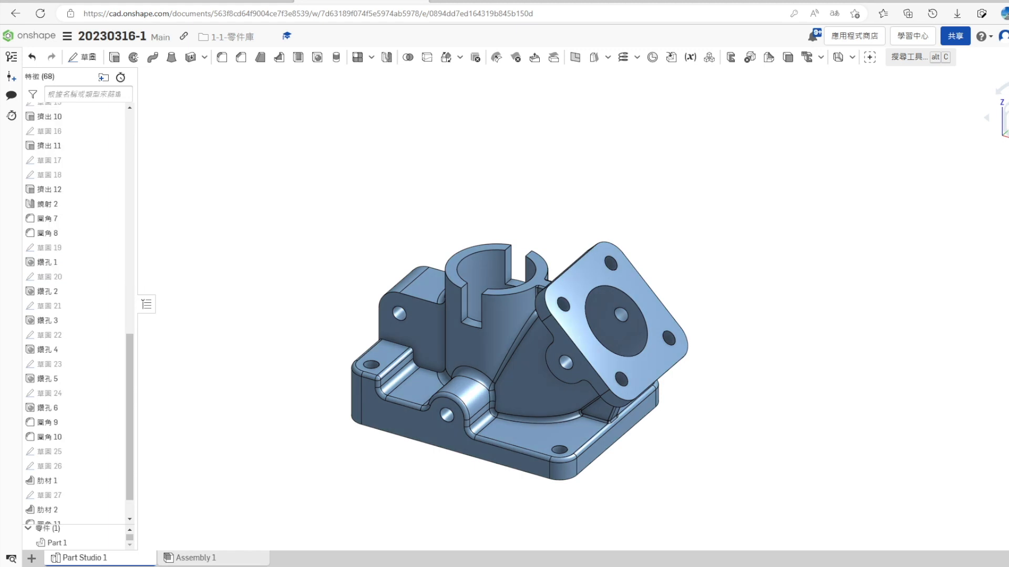
left_click(1006, 156)
left_click(1002, 269)
scroll(536, 315, "down", 3)
scroll(525, 360, "up", 5)
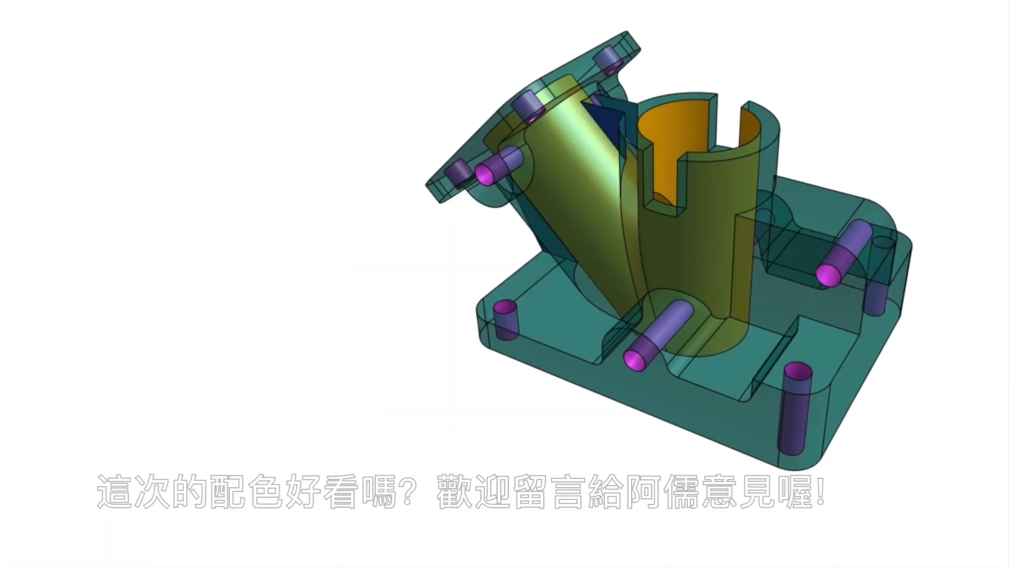